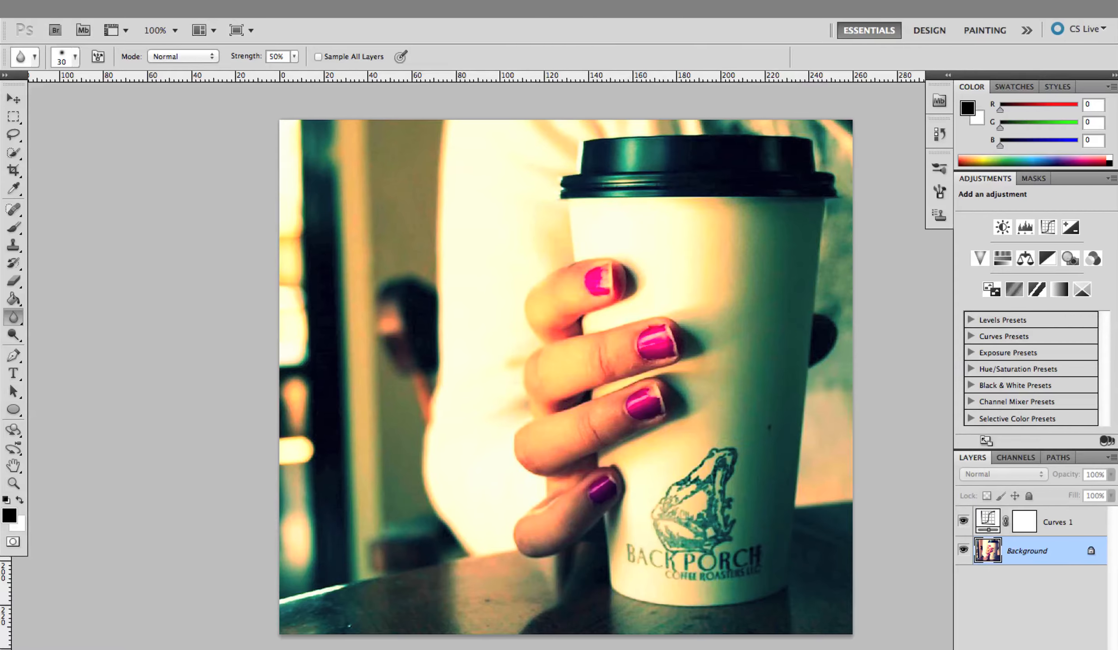
# Add a new empty layer directly above the Background layer
pyautogui.click(512, 9)
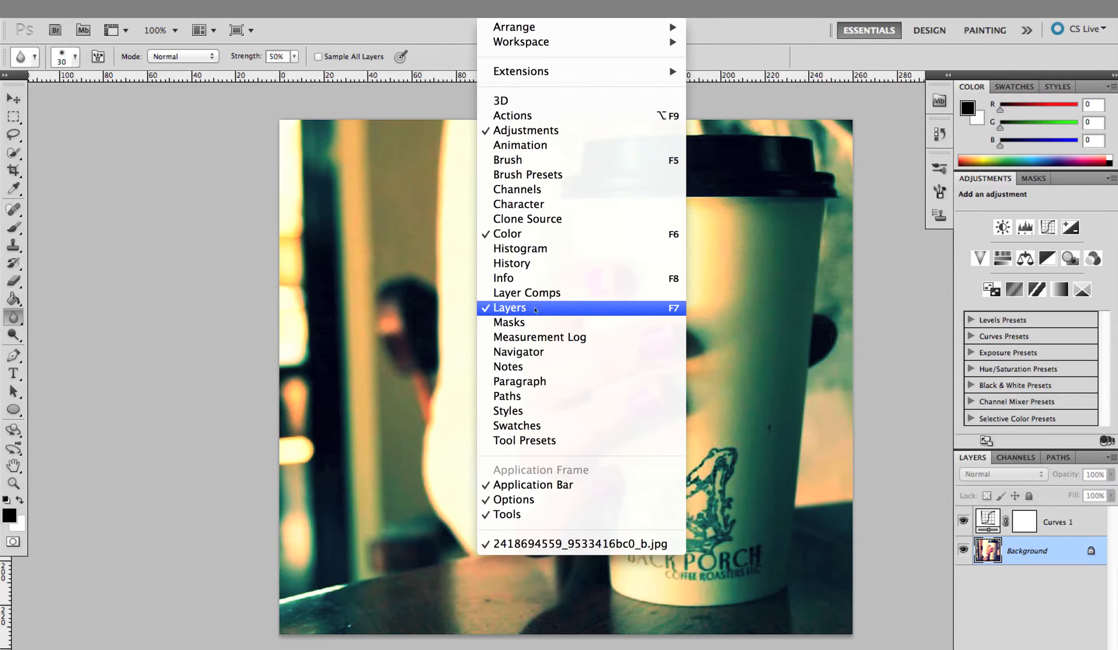
pyautogui.click(543, 308)
pyautogui.click(973, 627)
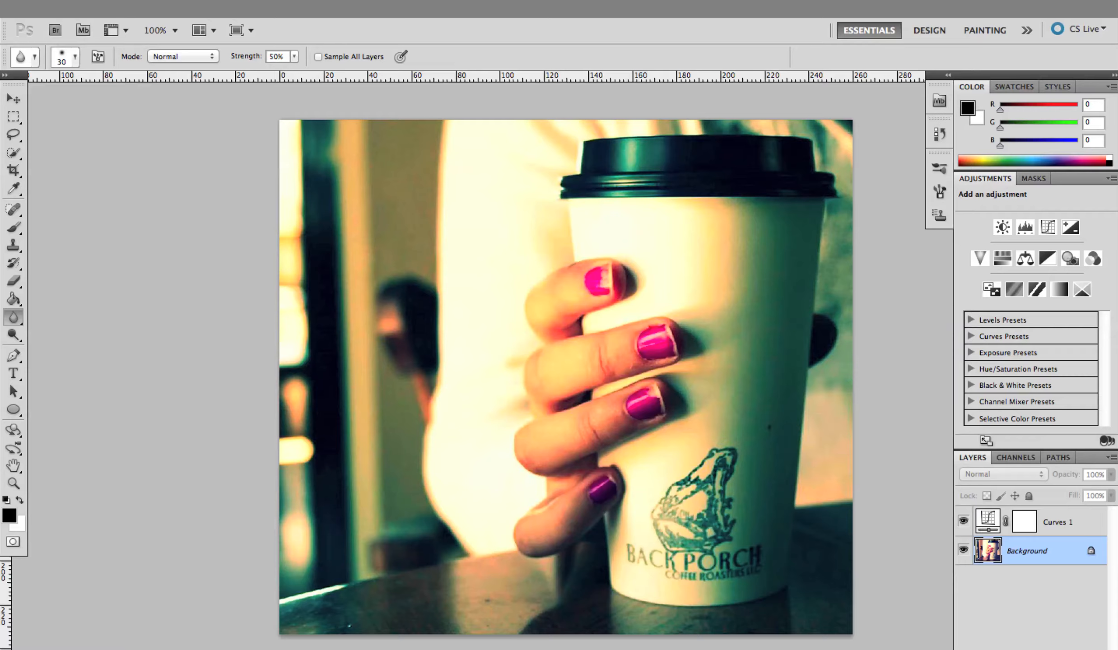
pyautogui.click(1077, 649)
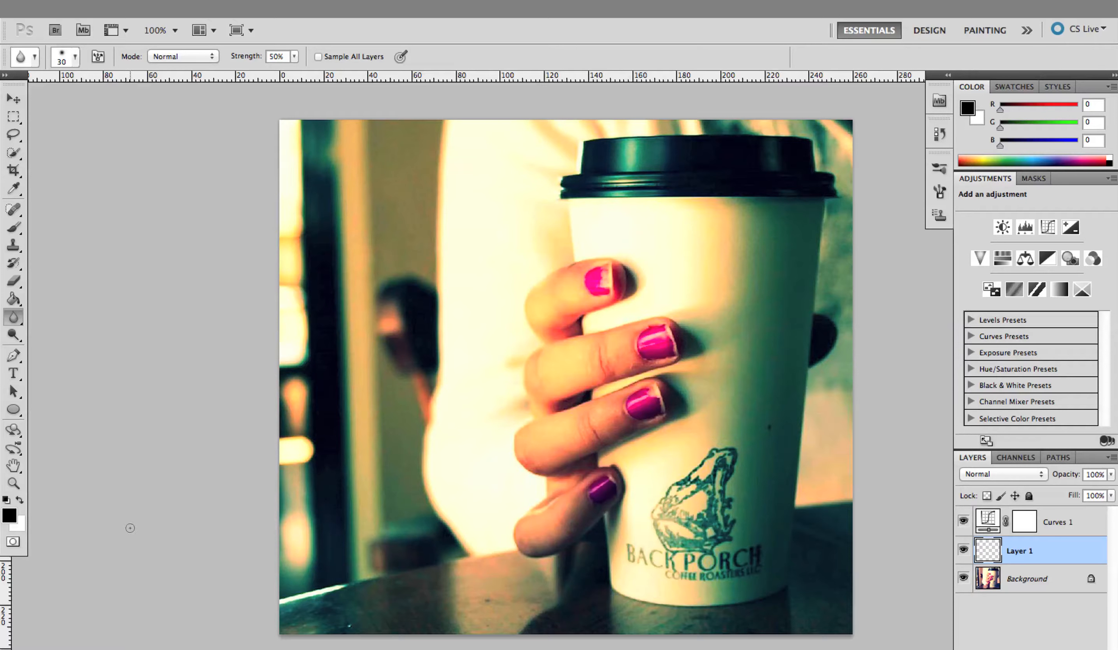
# Examine the two middle painted fingernails of the hand at 300% magnification
pyautogui.click(13, 483)
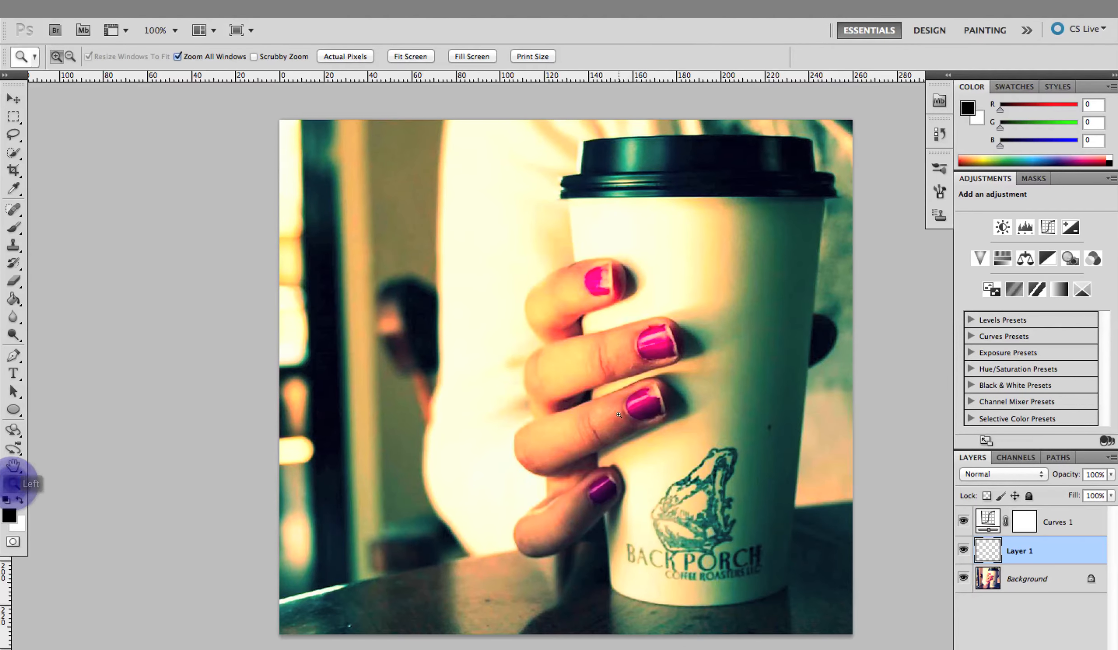
pyautogui.click(680, 410)
pyautogui.click(688, 420)
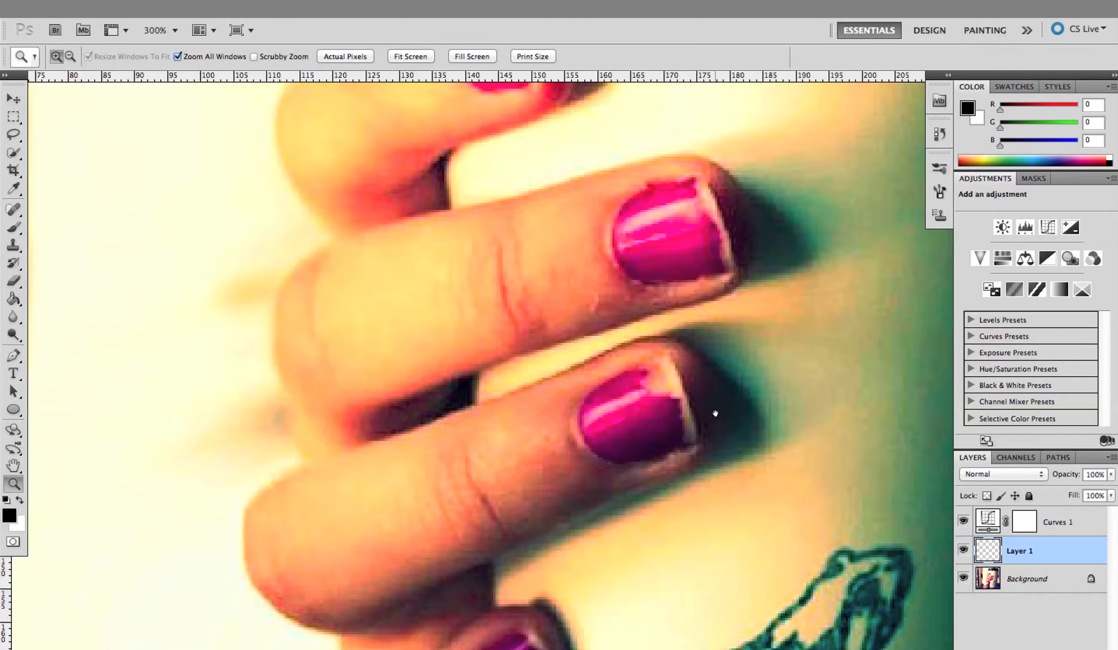
pyautogui.moveTo(716, 412); pyautogui.dragTo(592, 379)
pyautogui.rightClick(593, 378)
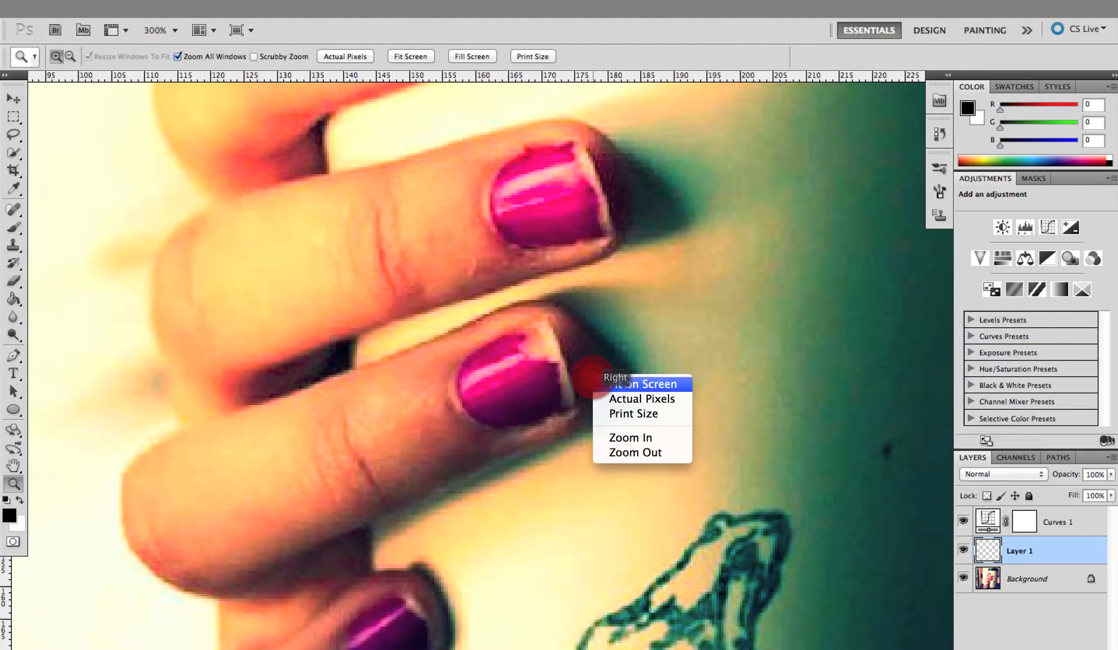
pyautogui.click(641, 399)
pyautogui.rightClick(670, 383)
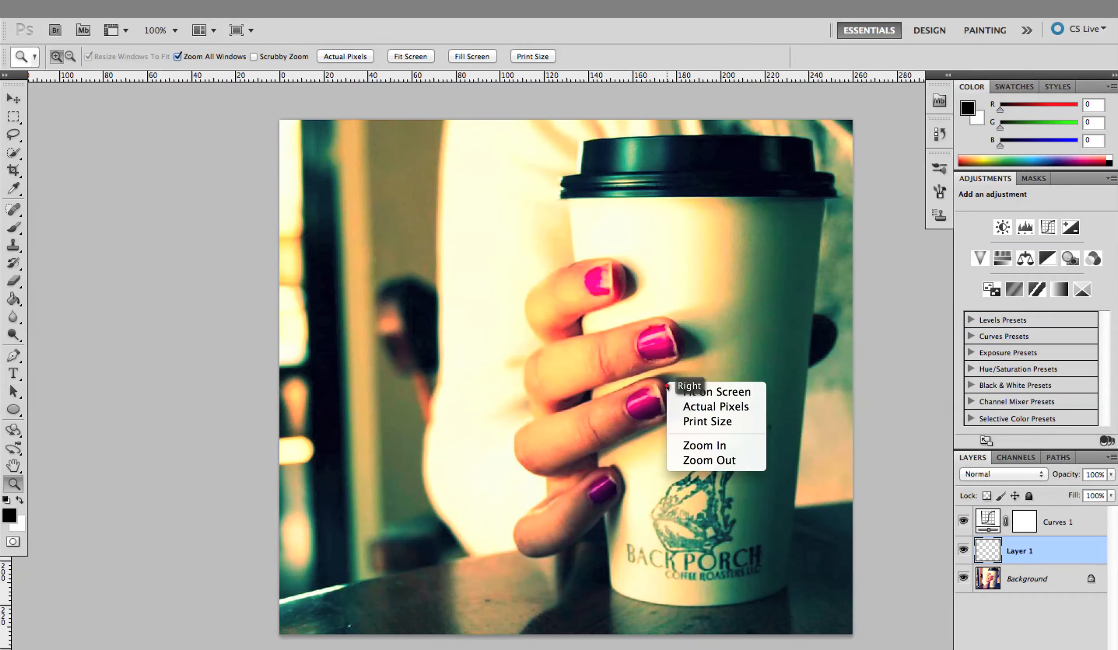
pyautogui.click(710, 411)
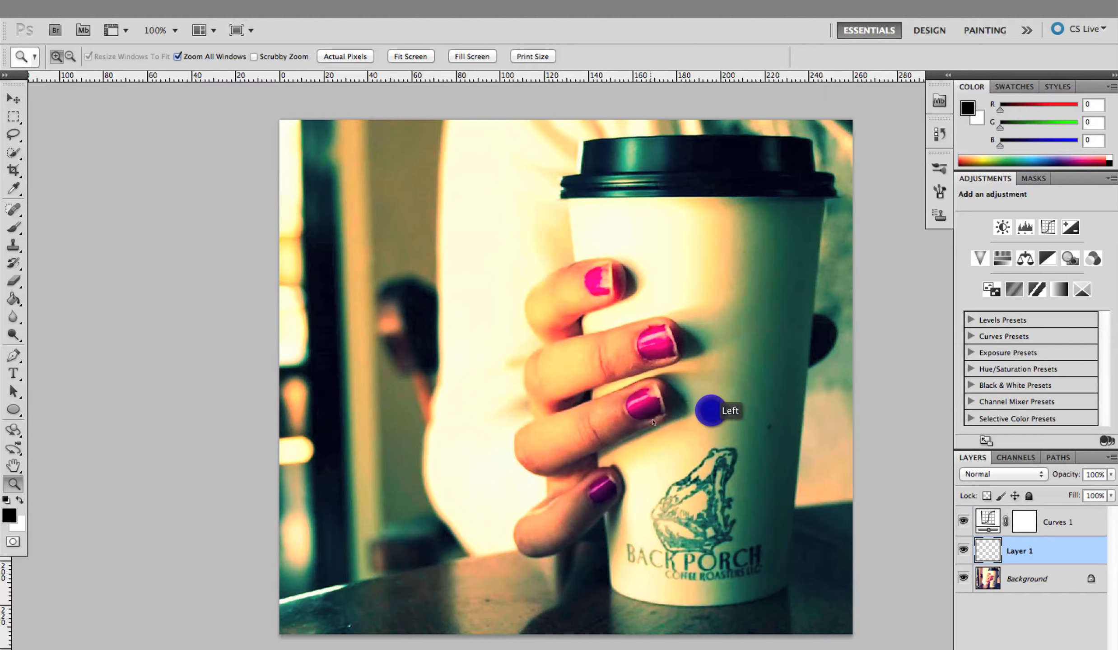
pyautogui.click(641, 395)
pyautogui.click(654, 396)
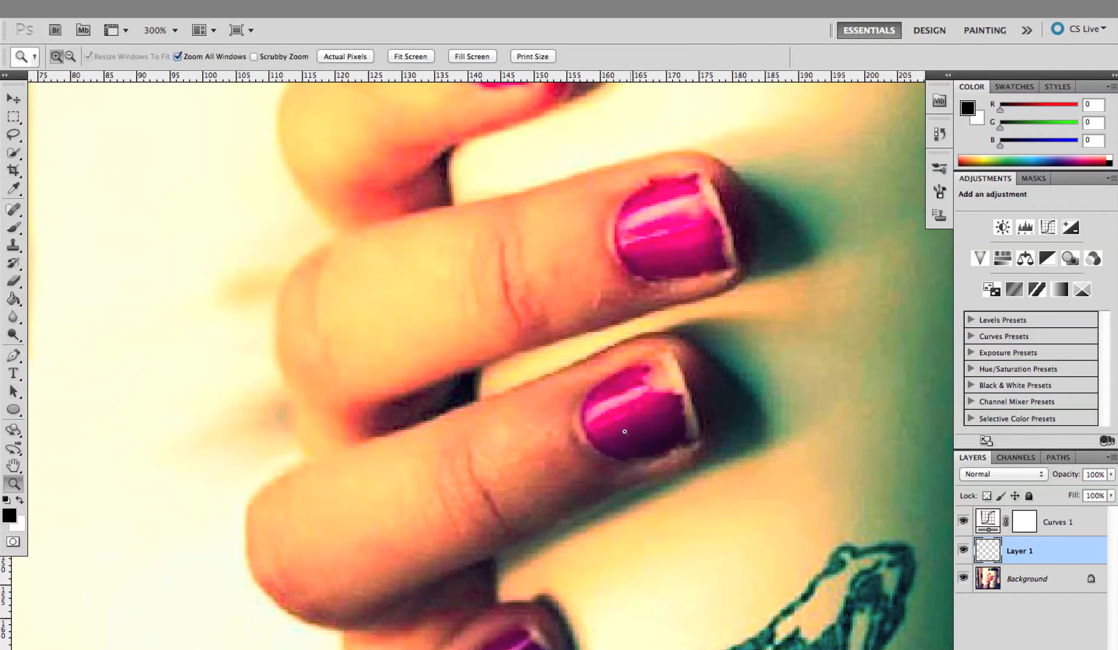
pyautogui.moveTo(762, 391); pyautogui.dragTo(615, 369)
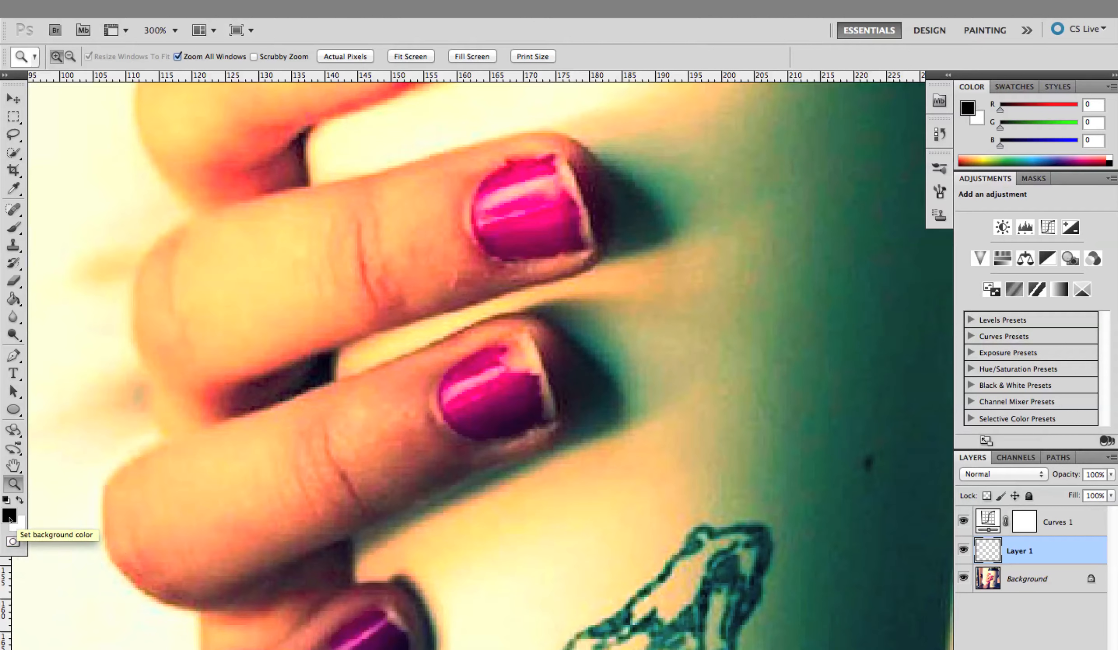
# Enter Quick Mask mode with the new layer selected
pyautogui.press('q')
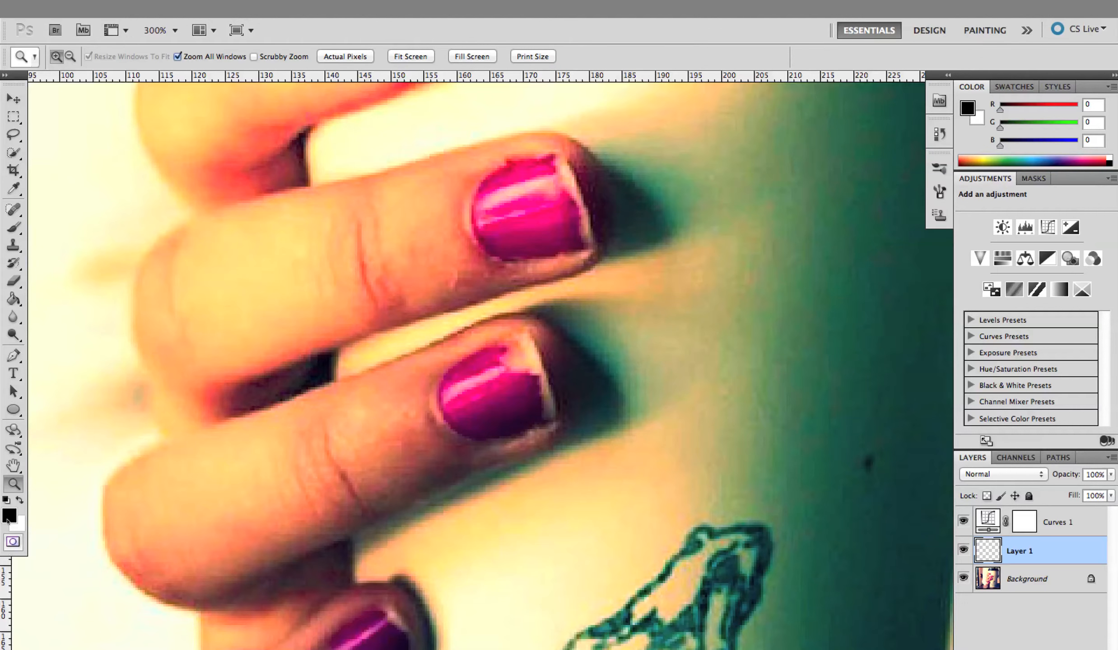
pyautogui.click(13, 542)
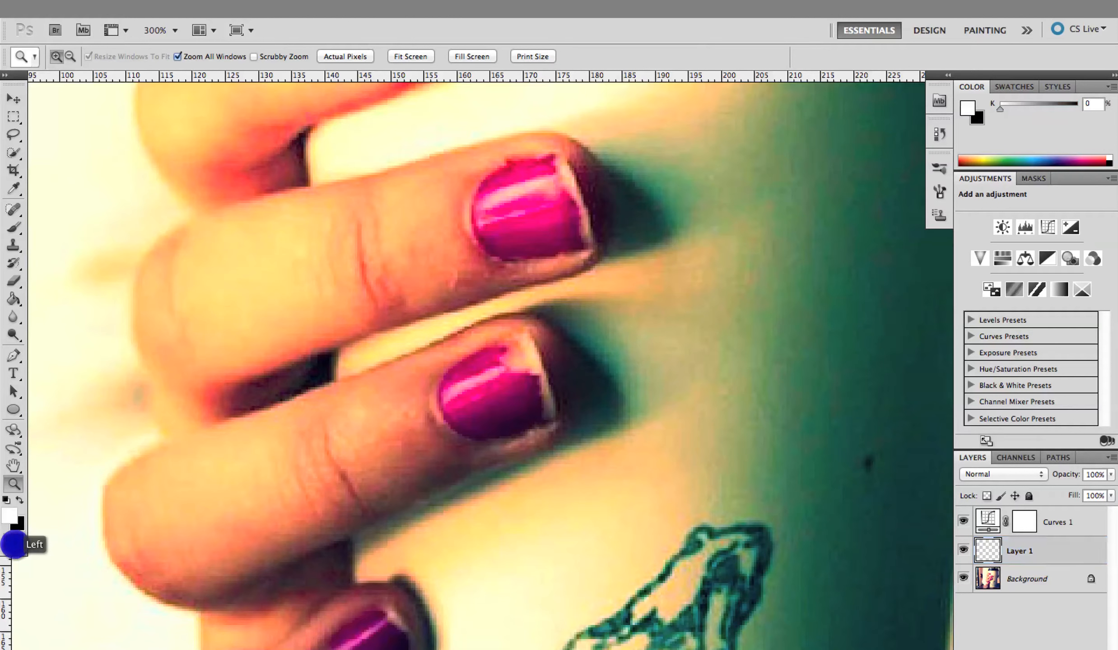
pyautogui.press('x')
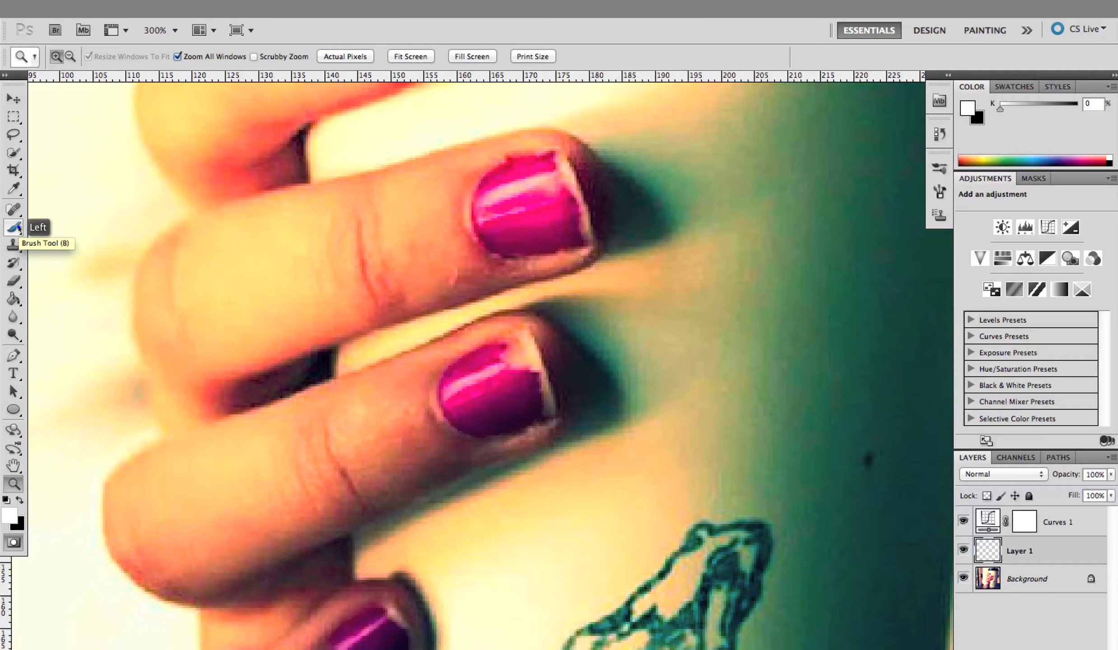
# Set up the Brush tool with the Hard Round tip at 16 px and 100% hardness
pyautogui.click(14, 228)
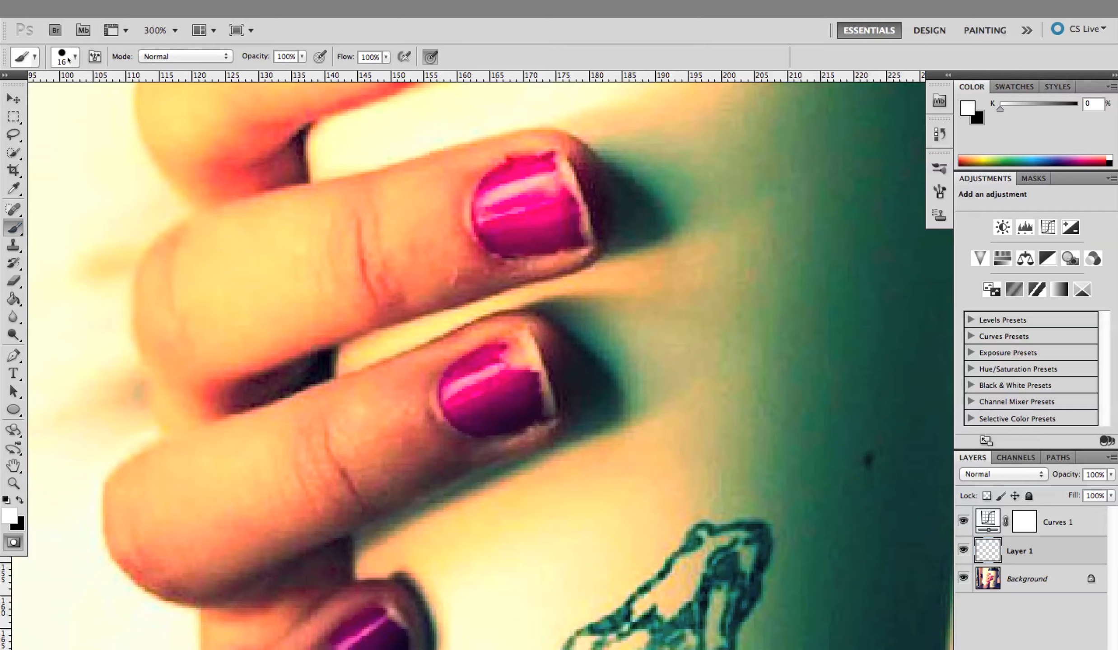
pyautogui.click(76, 57)
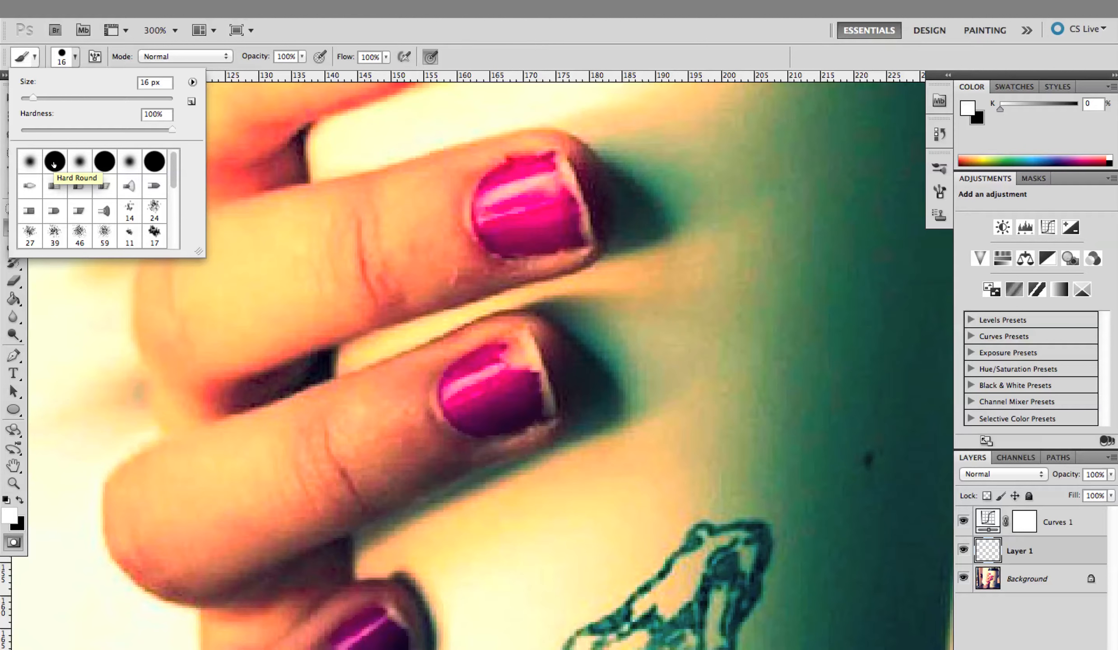
pyautogui.click(54, 164)
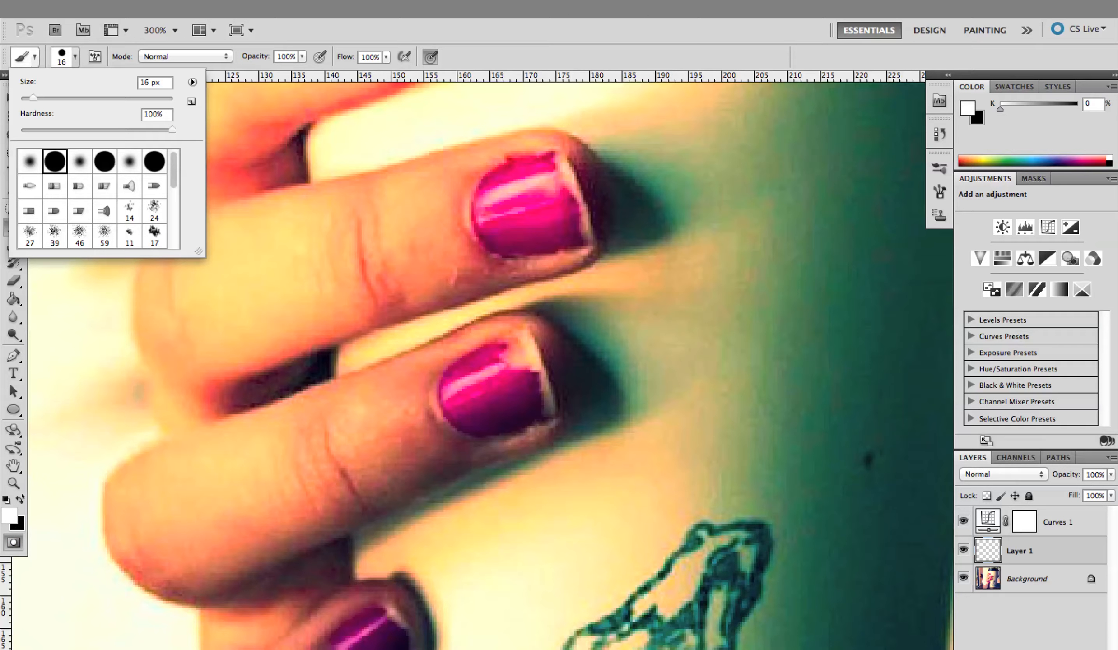
pyautogui.click(62, 54)
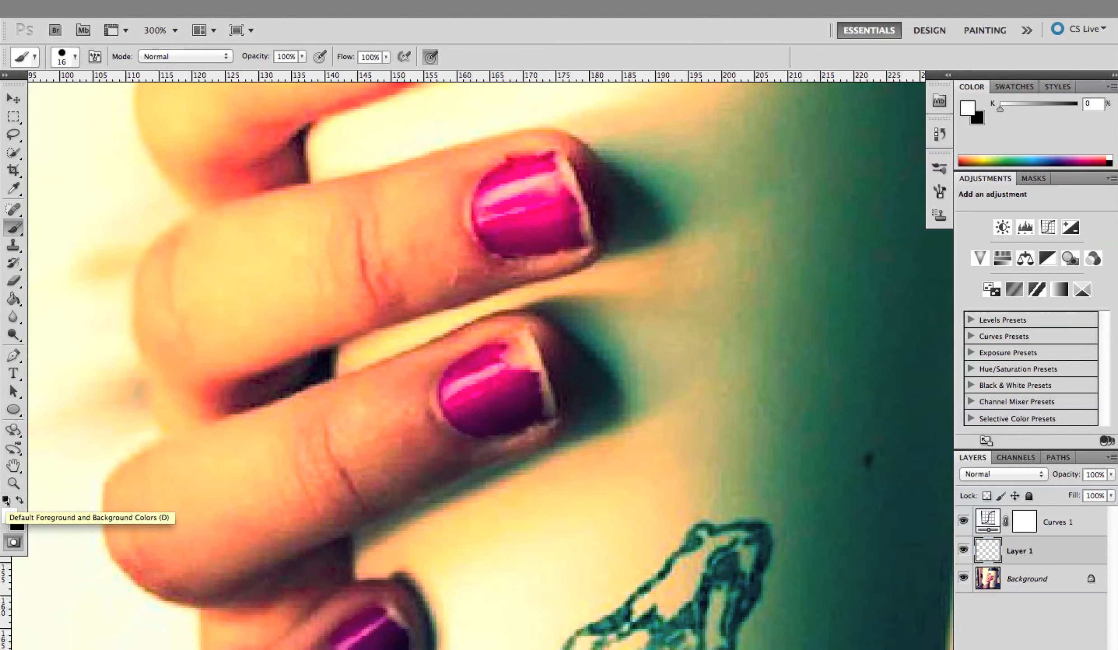
# Reset the colours to default and paint a closed mask ring in black around the lower of the two middle fingernails
pyautogui.click(6, 500)
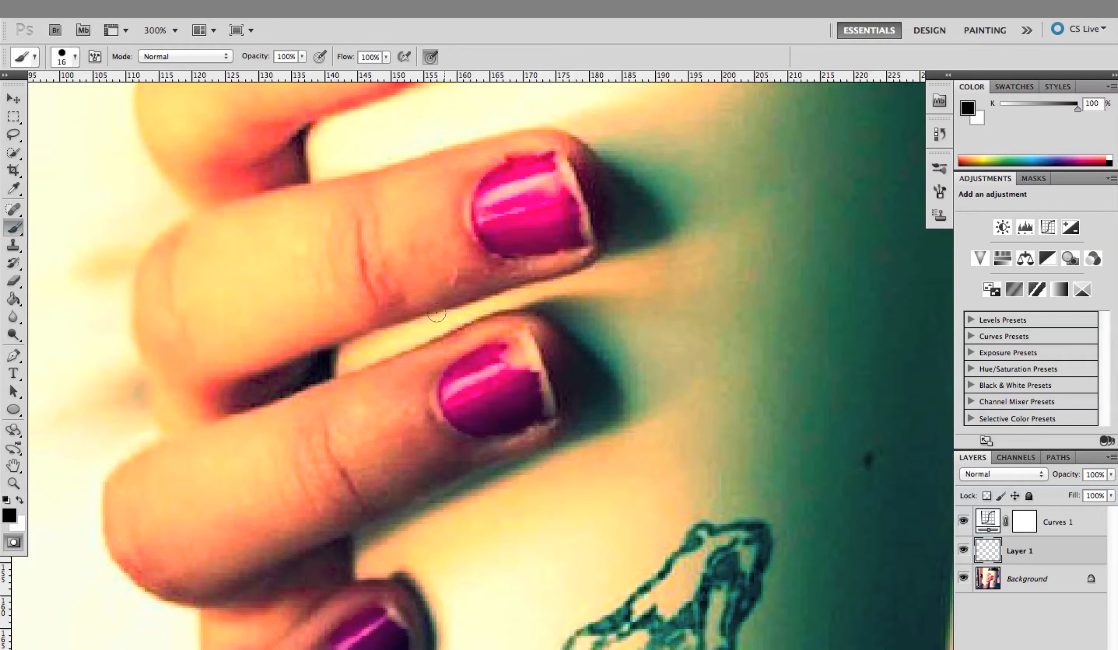
pyautogui.moveTo(488, 308)
pyautogui.mouseDown()
pyautogui.moveTo(431, 373)
pyautogui.moveTo(421, 412)
pyautogui.moveTo(432, 434)
pyautogui.moveTo(505, 453)
pyautogui.moveTo(547, 448)
pyautogui.moveTo(580, 407)
pyautogui.moveTo(566, 347)
pyautogui.moveTo(531, 309)
pyautogui.moveTo(497, 316)
pyautogui.moveTo(534, 311)
pyautogui.moveTo(575, 398)
pyautogui.moveTo(558, 434)
pyautogui.moveTo(501, 476)
pyautogui.mouseUp()
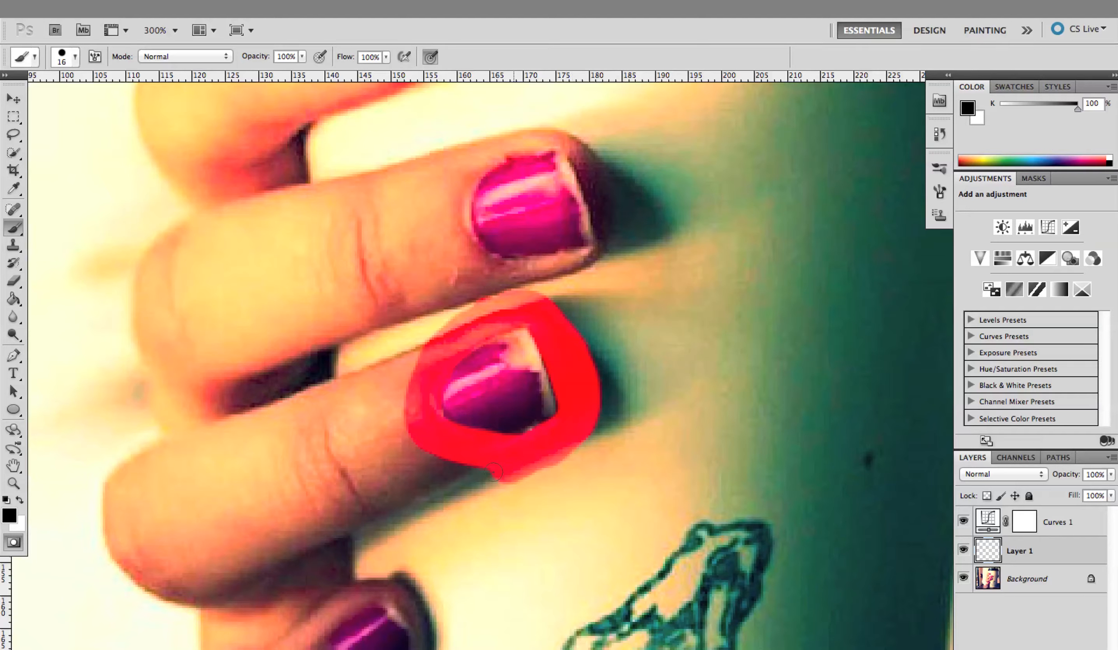
# Paint in white at 700% magnification to clear the mask overlapping the nail's cuticle side and lower edge
pyautogui.click(13, 483)
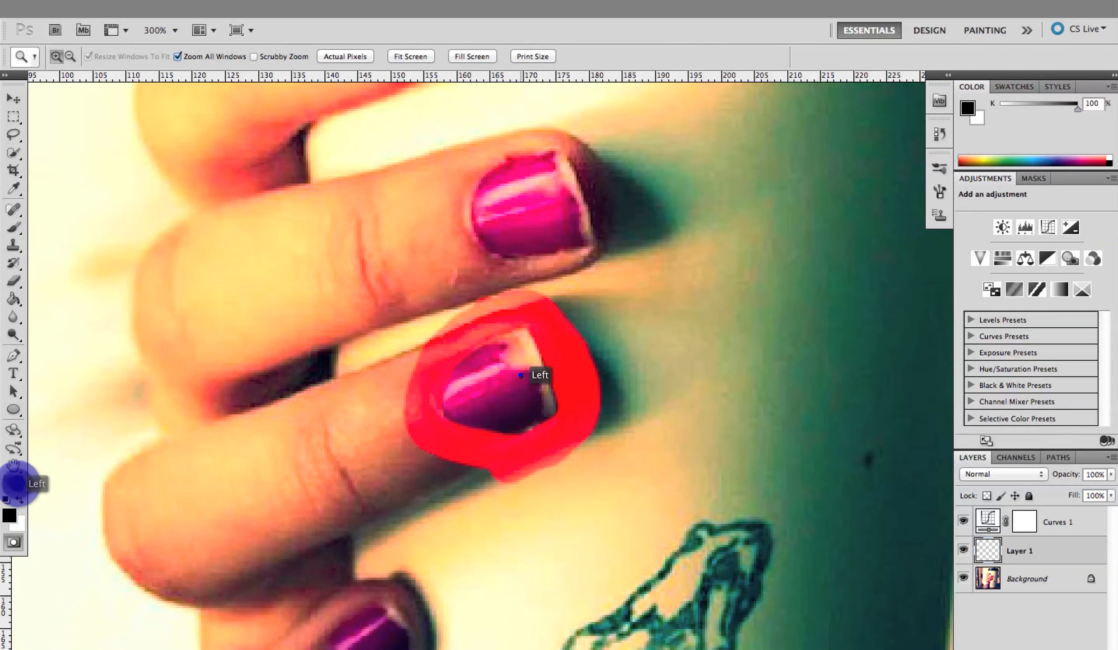
pyautogui.click(528, 377)
pyautogui.click(526, 381)
pyautogui.click(526, 382)
pyautogui.click(525, 384)
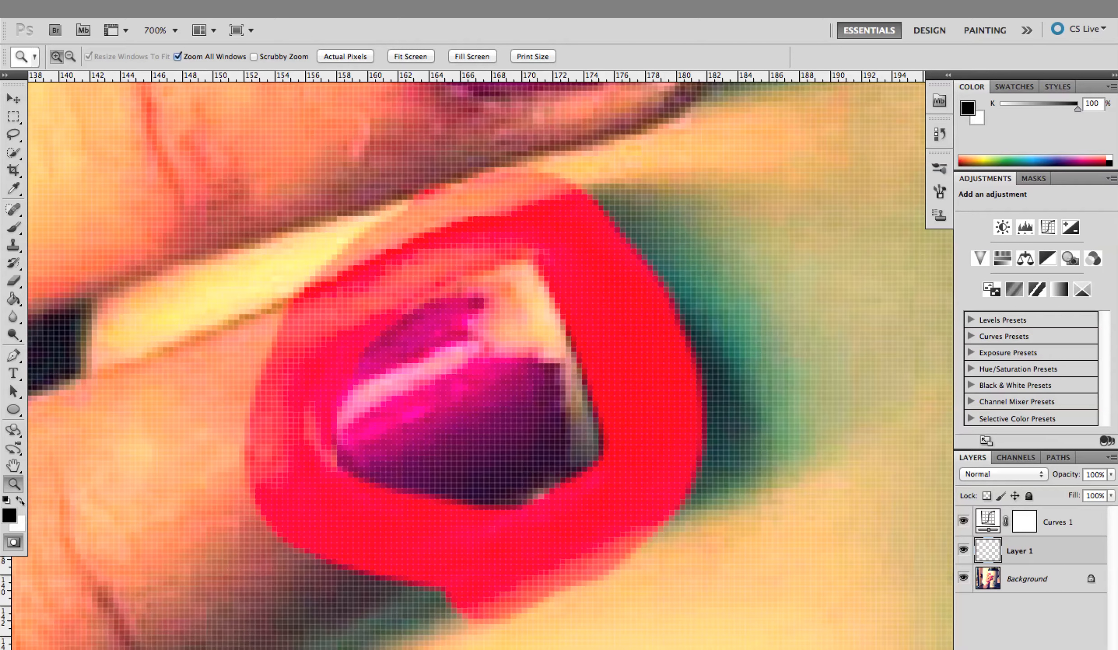
pyautogui.click(20, 502)
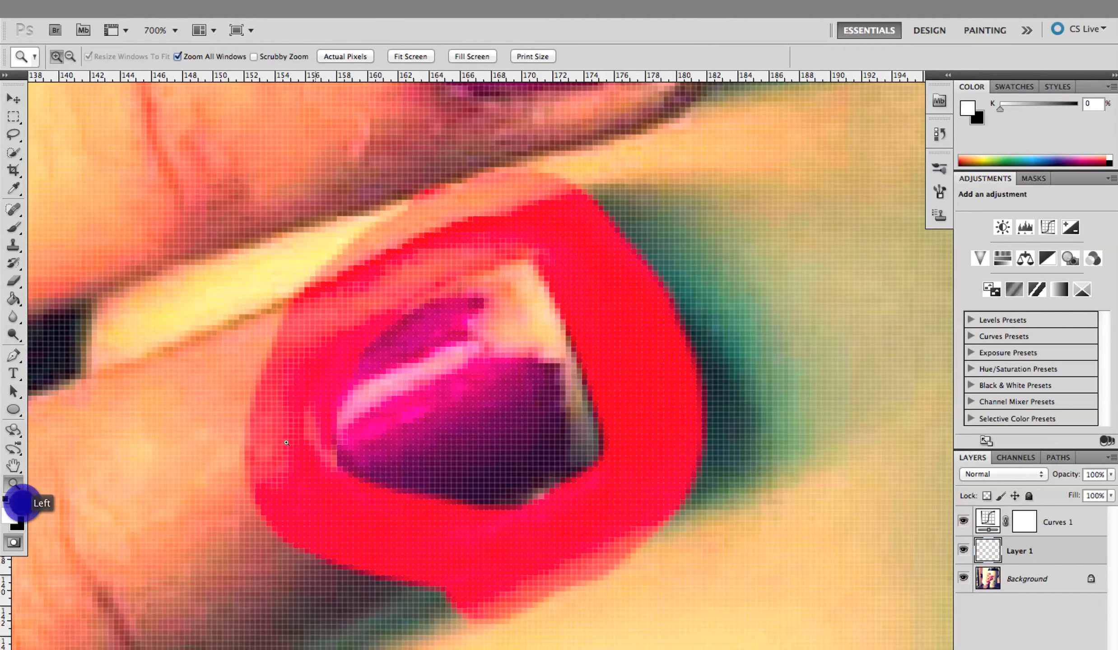
pyautogui.click(13, 228)
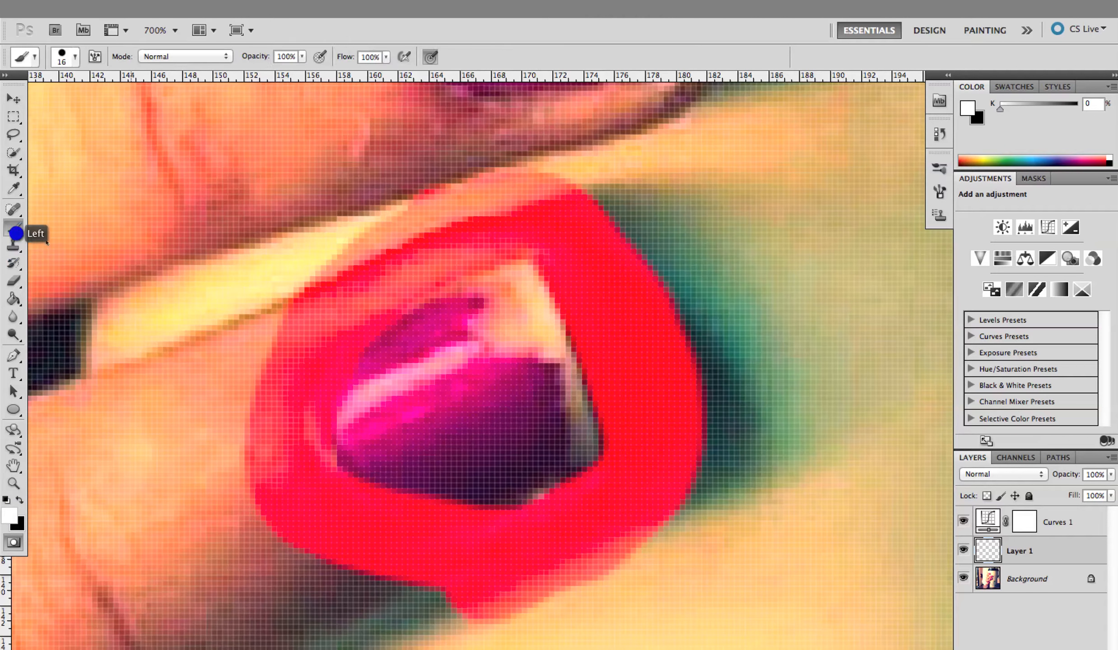
pyautogui.click(454, 342)
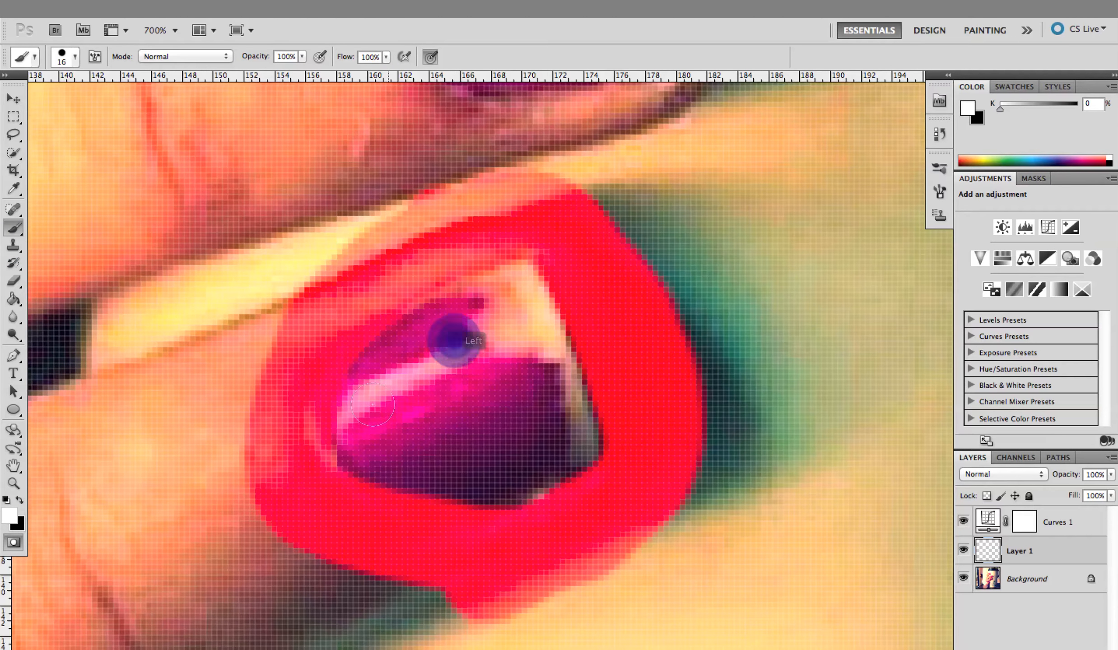
pyautogui.moveTo(371, 422)
pyautogui.mouseDown()
pyautogui.moveTo(396, 365)
pyautogui.moveTo(454, 340)
pyautogui.moveTo(401, 365)
pyautogui.moveTo(367, 399)
pyautogui.moveTo(372, 433)
pyautogui.moveTo(372, 397)
pyautogui.moveTo(397, 362)
pyautogui.moveTo(466, 327)
pyautogui.moveTo(411, 353)
pyautogui.moveTo(361, 402)
pyautogui.moveTo(361, 426)
pyautogui.moveTo(450, 467)
pyautogui.moveTo(484, 472)
pyautogui.moveTo(524, 455)
pyautogui.moveTo(451, 471)
pyautogui.moveTo(393, 454)
pyautogui.moveTo(409, 474)
pyautogui.moveTo(448, 485)
pyautogui.moveTo(516, 468)
pyautogui.moveTo(558, 434)
pyautogui.moveTo(528, 451)
pyautogui.moveTo(406, 473)
pyautogui.moveTo(378, 431)
pyautogui.moveTo(404, 474)
pyautogui.moveTo(447, 481)
pyautogui.mouseUp()
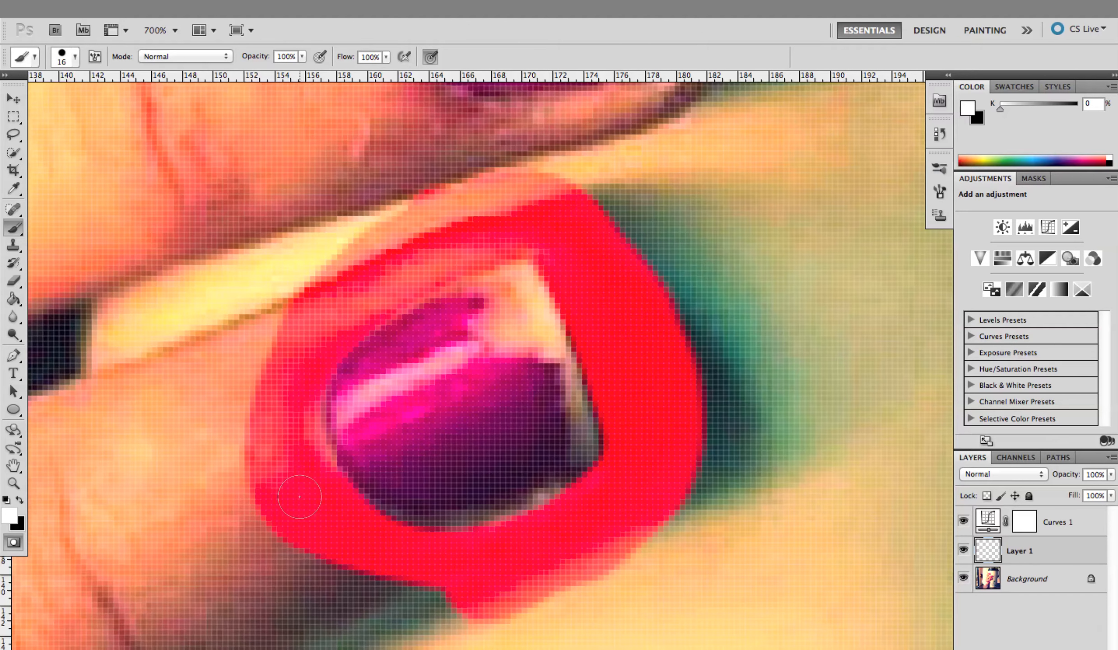
# Refine the mask along the nail's rounded cuticle edge, alternating black and white brush strokes
pyautogui.press('x')
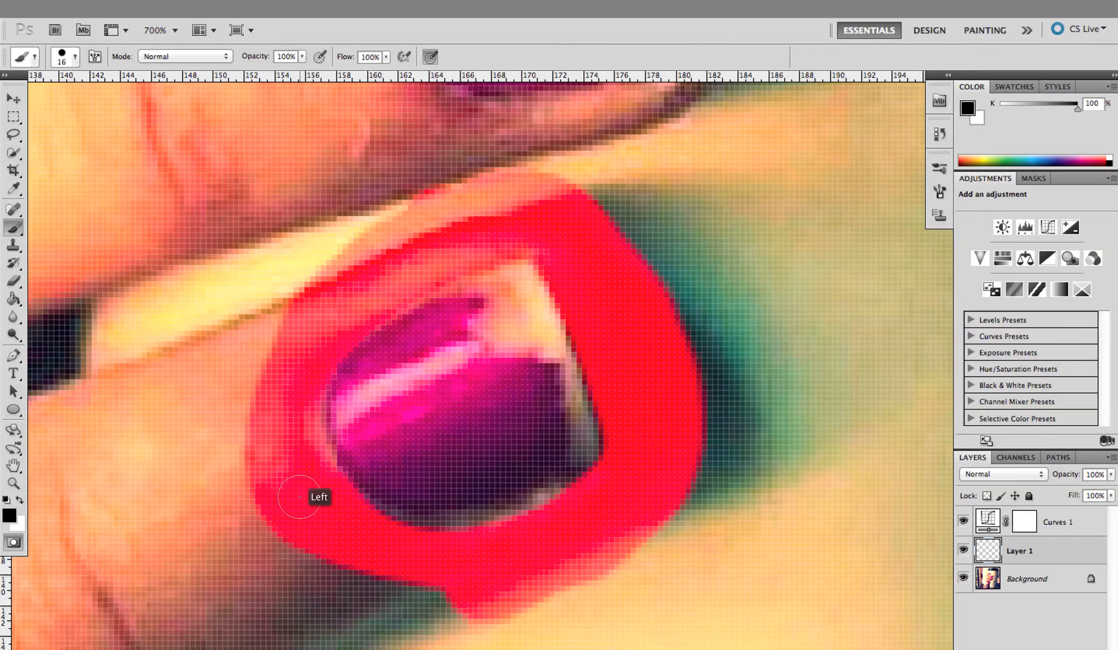
pyautogui.moveTo(299, 497); pyautogui.dragTo(299, 488)
pyautogui.hotkey('ctrl', 'z')
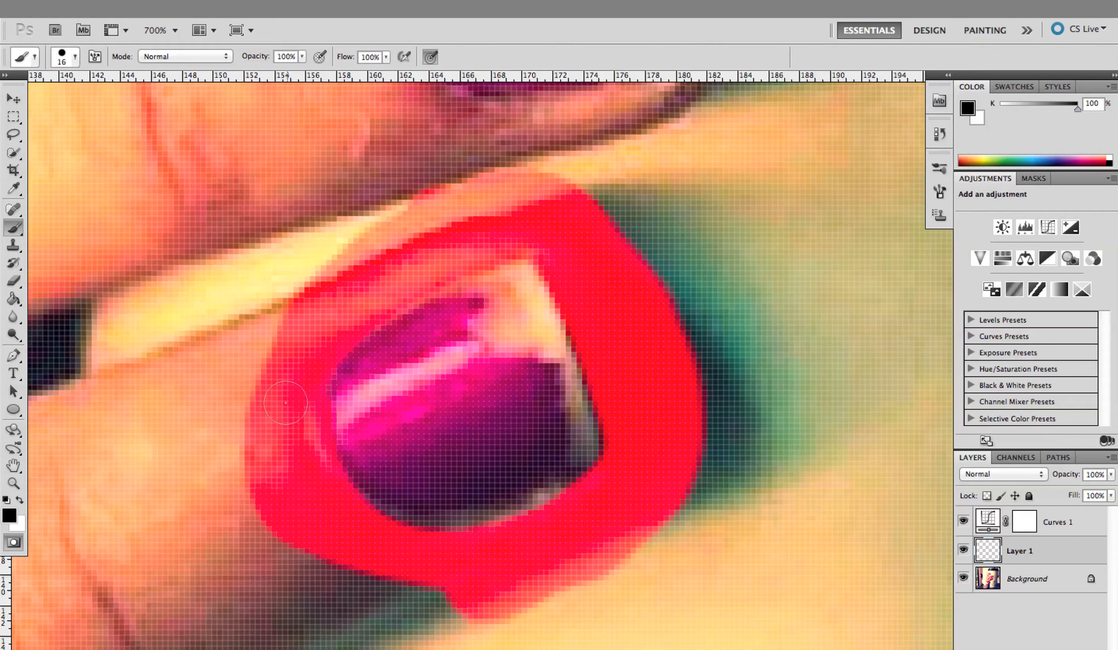
pyautogui.press('x')
pyautogui.click(382, 411)
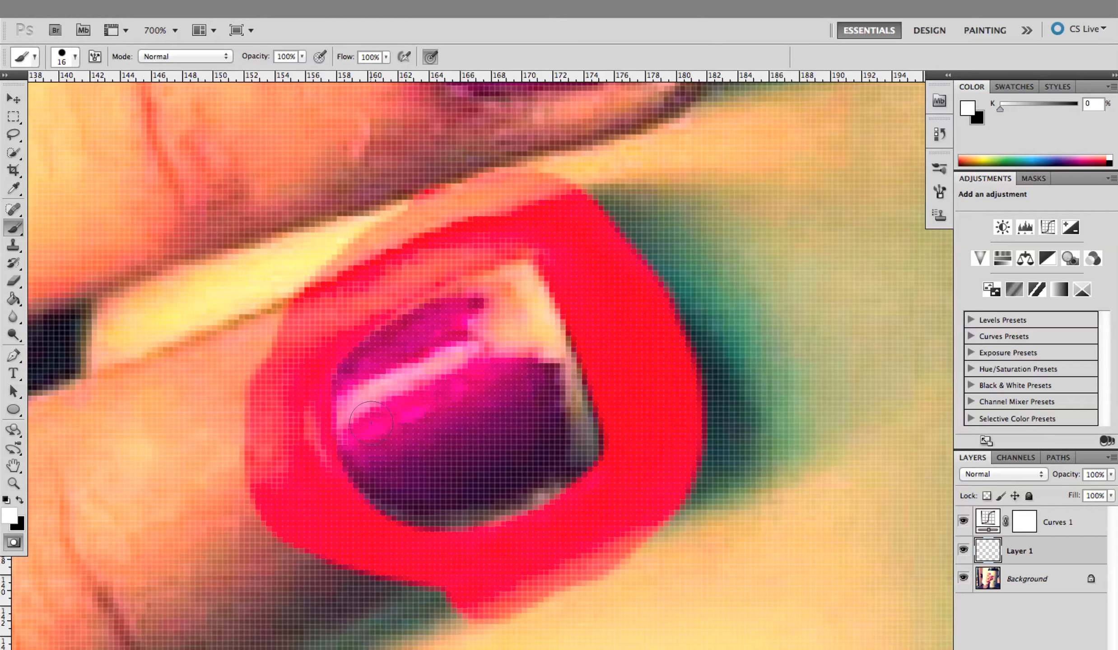
pyautogui.click(374, 426)
pyautogui.moveTo(374, 425); pyautogui.dragTo(372, 420)
pyautogui.click(364, 411)
# Tighten the mask along the nail's tip and lower edge with black brush strokes, switching to white for corrections
pyautogui.press('x')
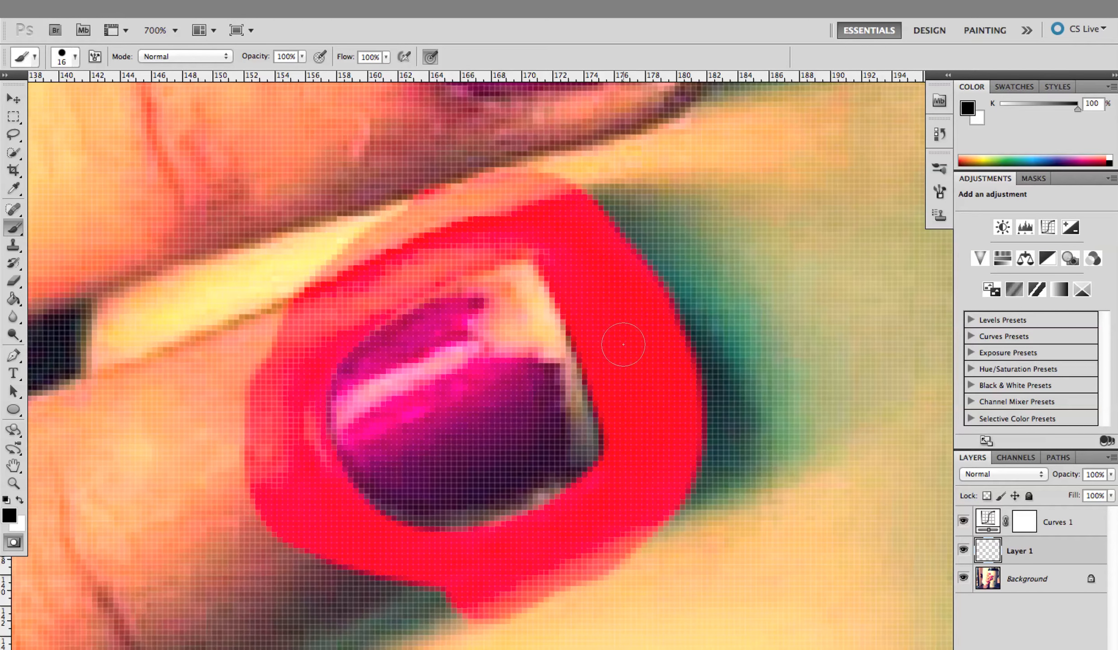
pyautogui.click(622, 348)
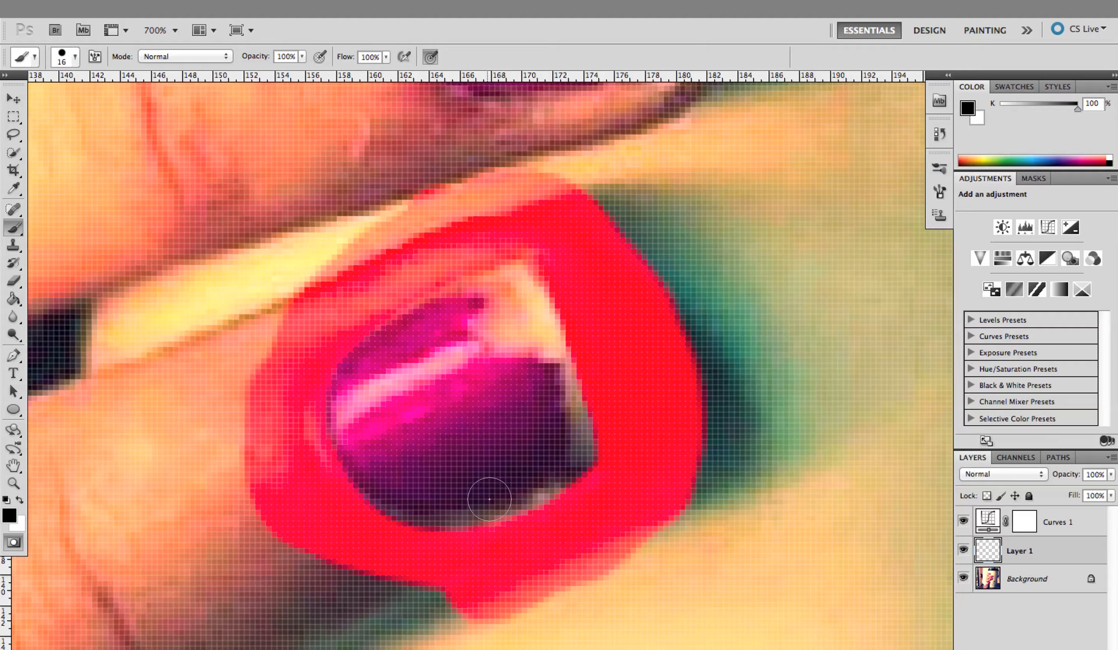
pyautogui.press('x')
pyautogui.click(543, 447)
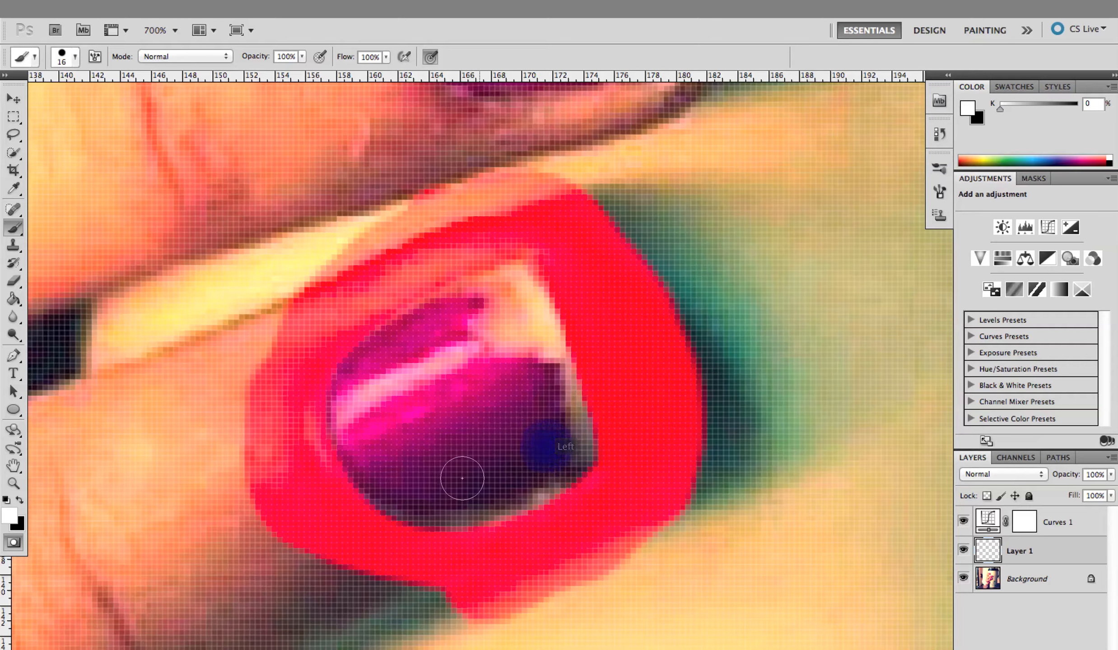
pyautogui.press('x')
pyautogui.click(524, 553)
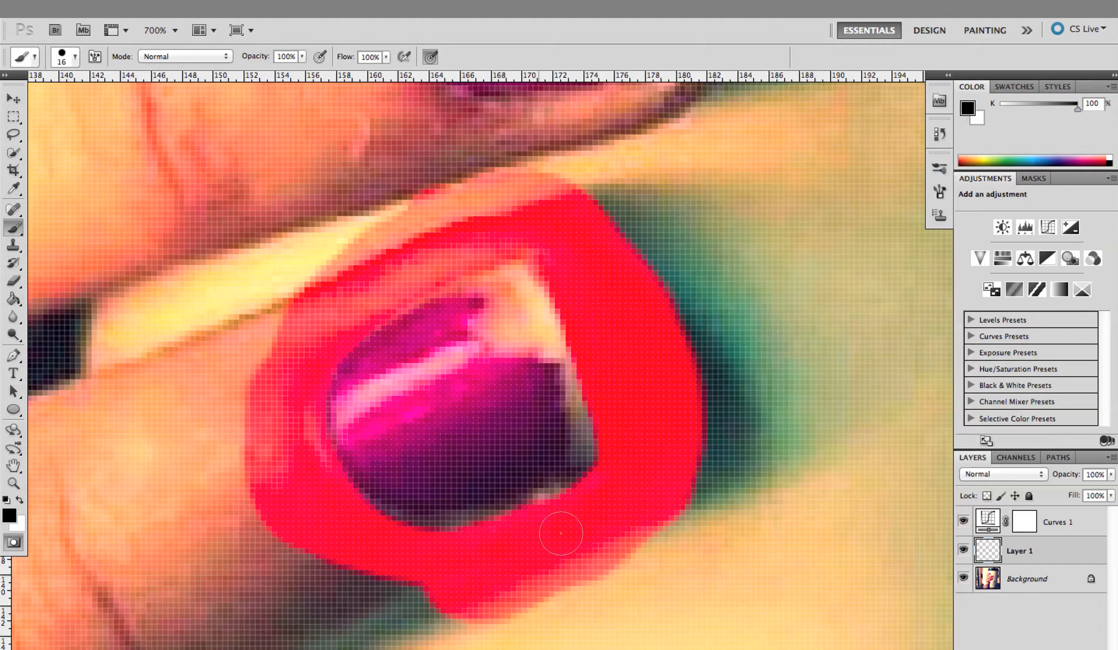
# Widen the mask outward around the nail in black, and return to standard mode to convert it into a selection
pyautogui.moveTo(446, 573)
pyautogui.mouseDown()
pyautogui.moveTo(322, 607)
pyautogui.moveTo(329, 571)
pyautogui.moveTo(279, 380)
pyautogui.moveTo(537, 151)
pyautogui.moveTo(654, 300)
pyautogui.moveTo(633, 538)
pyautogui.moveTo(384, 643)
pyautogui.mouseUp()
pyautogui.moveTo(300, 526)
pyautogui.mouseDown()
pyautogui.moveTo(241, 316)
pyautogui.moveTo(456, 135)
pyautogui.mouseUp()
pyautogui.moveTo(717, 432)
pyautogui.mouseDown()
pyautogui.moveTo(756, 484)
pyautogui.moveTo(738, 493)
pyautogui.moveTo(700, 304)
pyautogui.moveTo(659, 205)
pyautogui.moveTo(676, 185)
pyautogui.mouseUp()
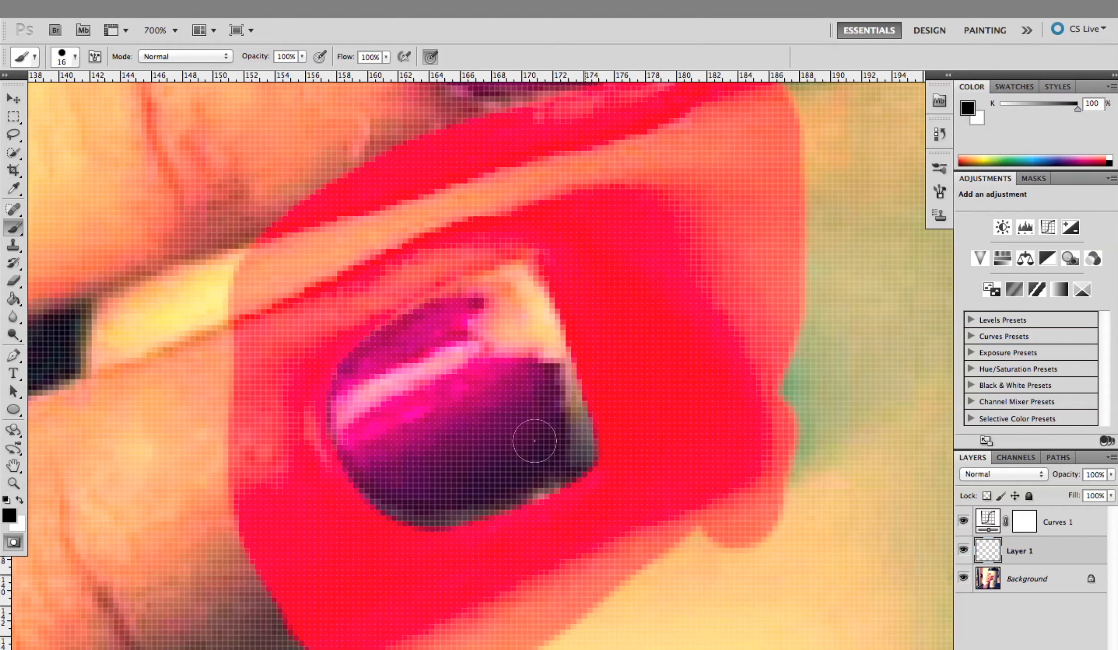
pyautogui.moveTo(781, 498)
pyautogui.mouseDown()
pyautogui.moveTo(632, 584)
pyautogui.moveTo(697, 612)
pyautogui.mouseUp()
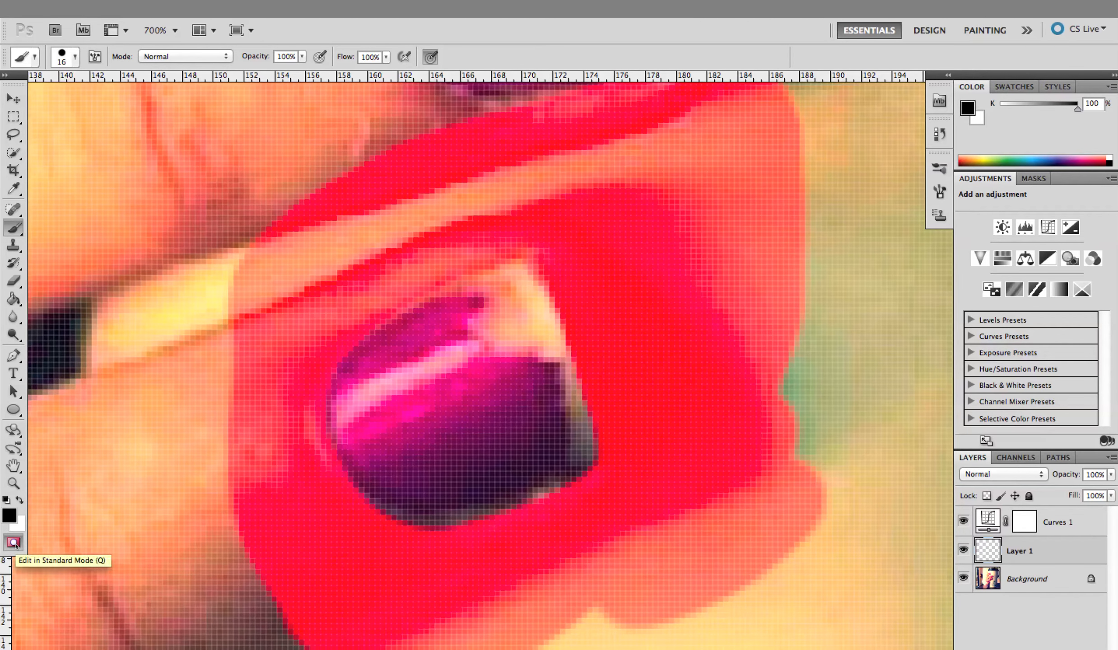
pyautogui.click(13, 543)
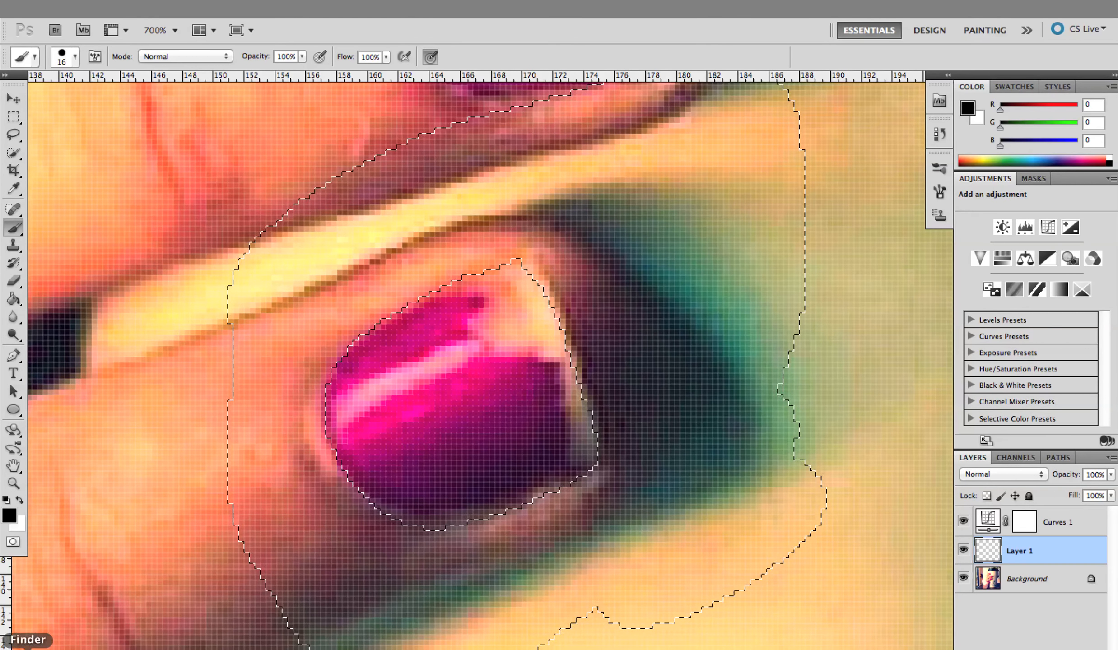
# Reactivate Quick Mask mode on the nail selection and reduce the brush size to 5 for fine edge work
pyautogui.click(13, 543)
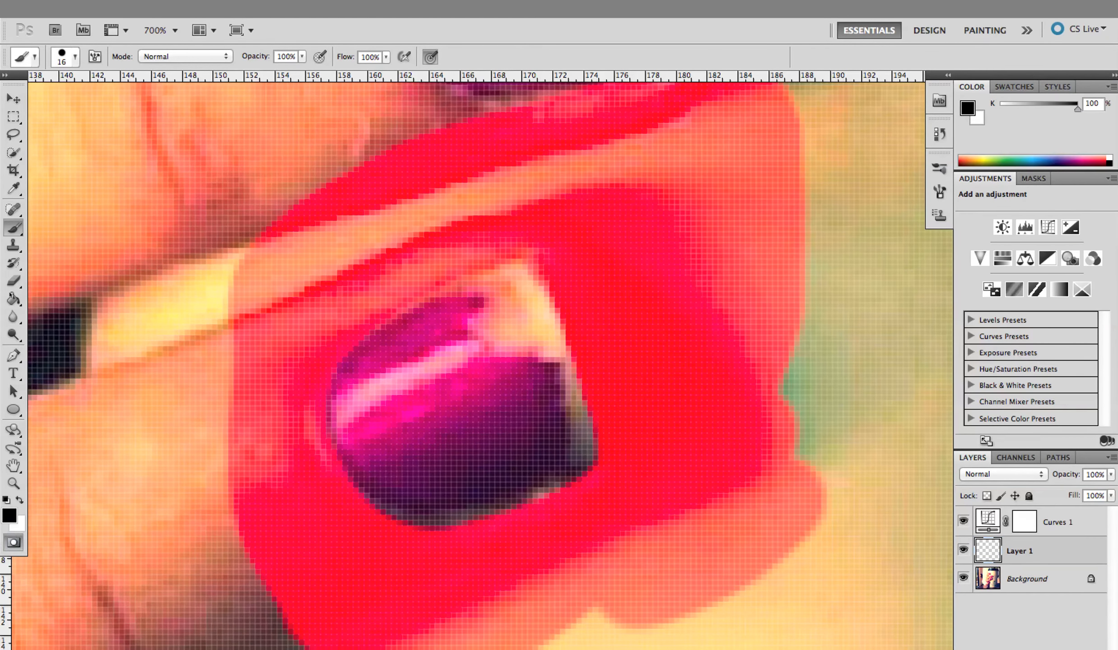
pyautogui.click(13, 483)
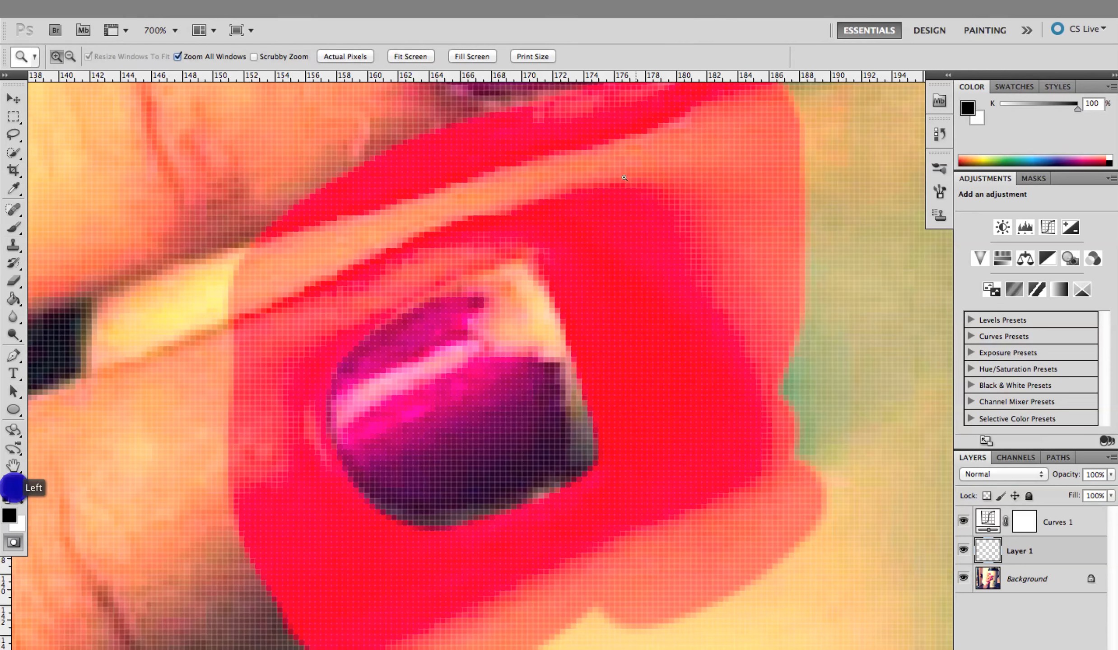
pyautogui.click(531, 265)
pyautogui.click(539, 290)
pyautogui.click(539, 290)
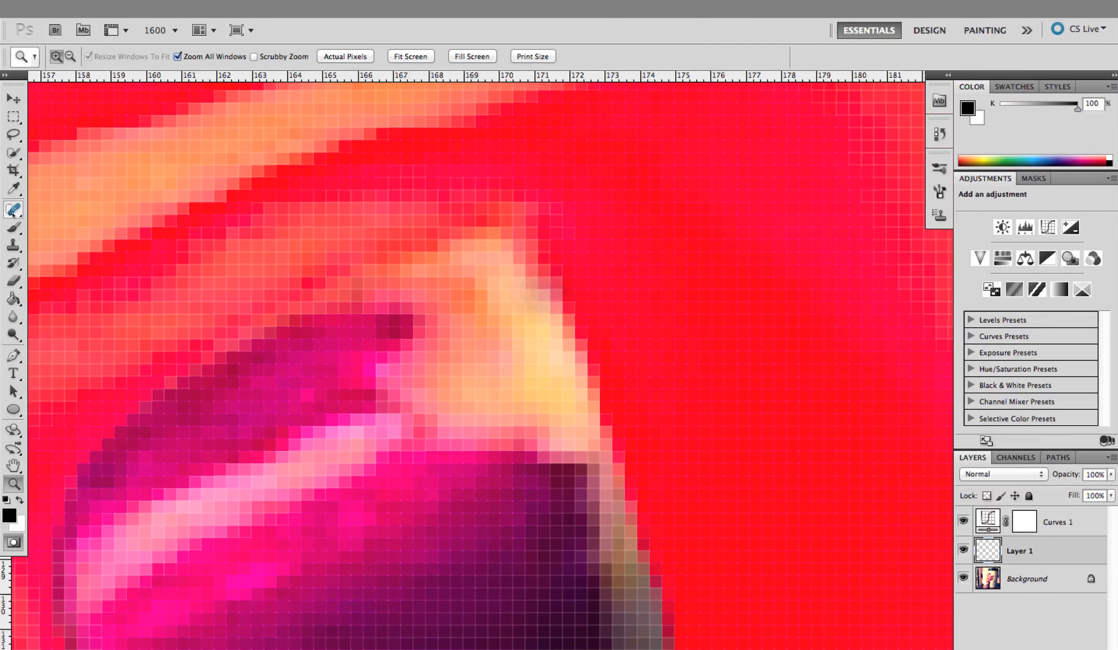
pyautogui.click(14, 227)
pyautogui.press('[')
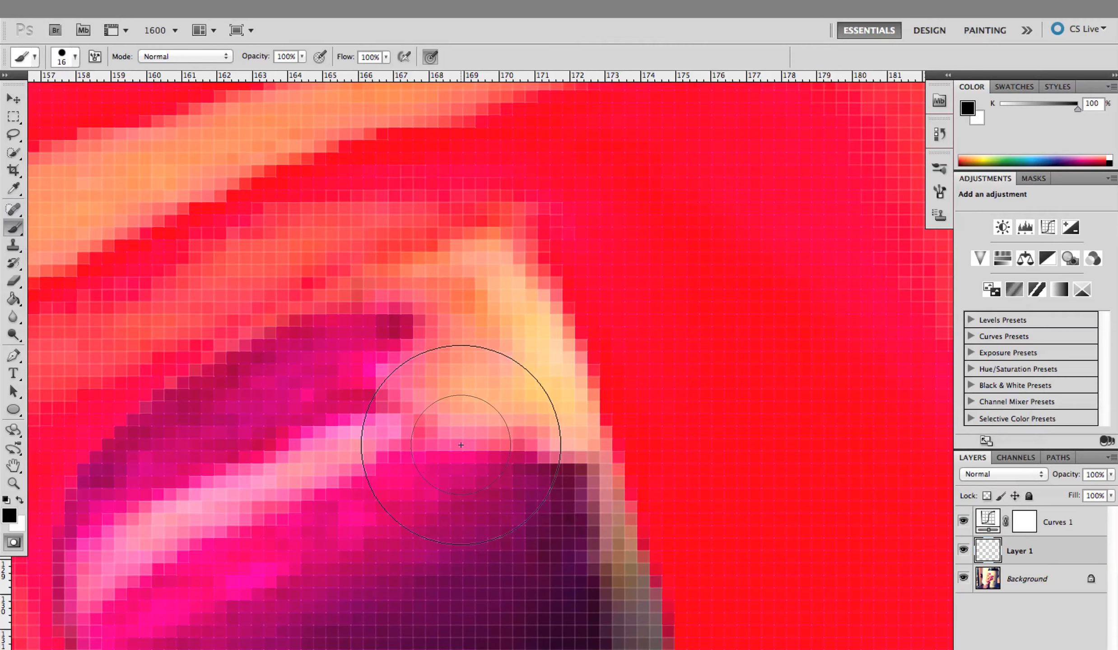
pyautogui.click(463, 438)
pyautogui.press('[')
pyautogui.press('[')
pyautogui.press('[')
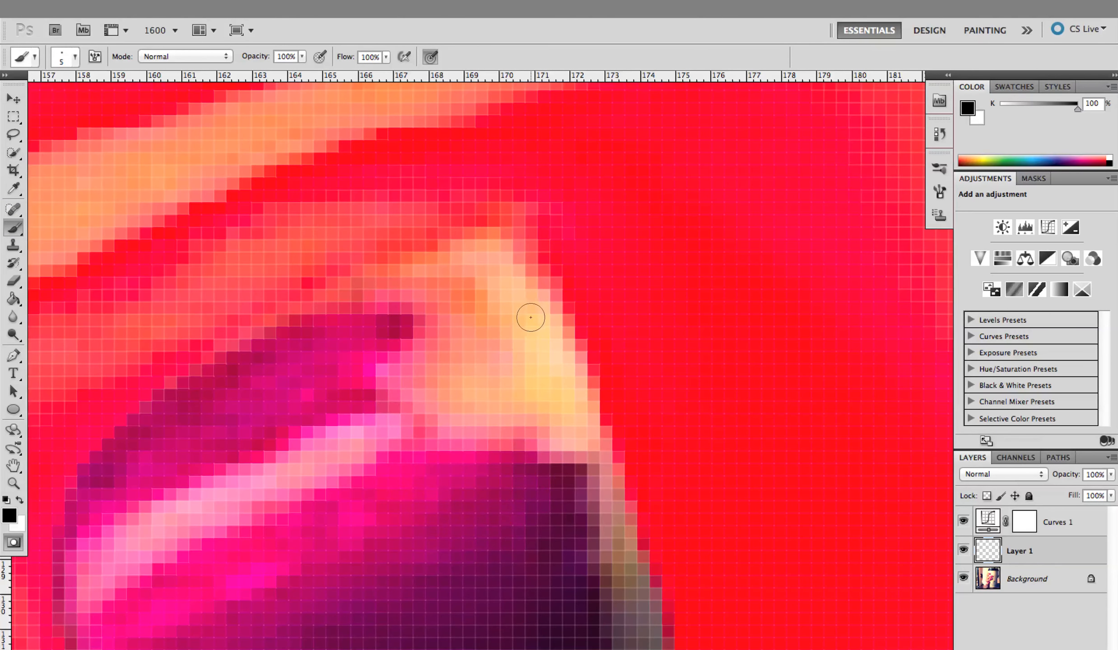
# Paint in white to uncover the nail's upper corner, and tighten the mask along its outer edge in black
pyautogui.press('x')
pyautogui.click(525, 313)
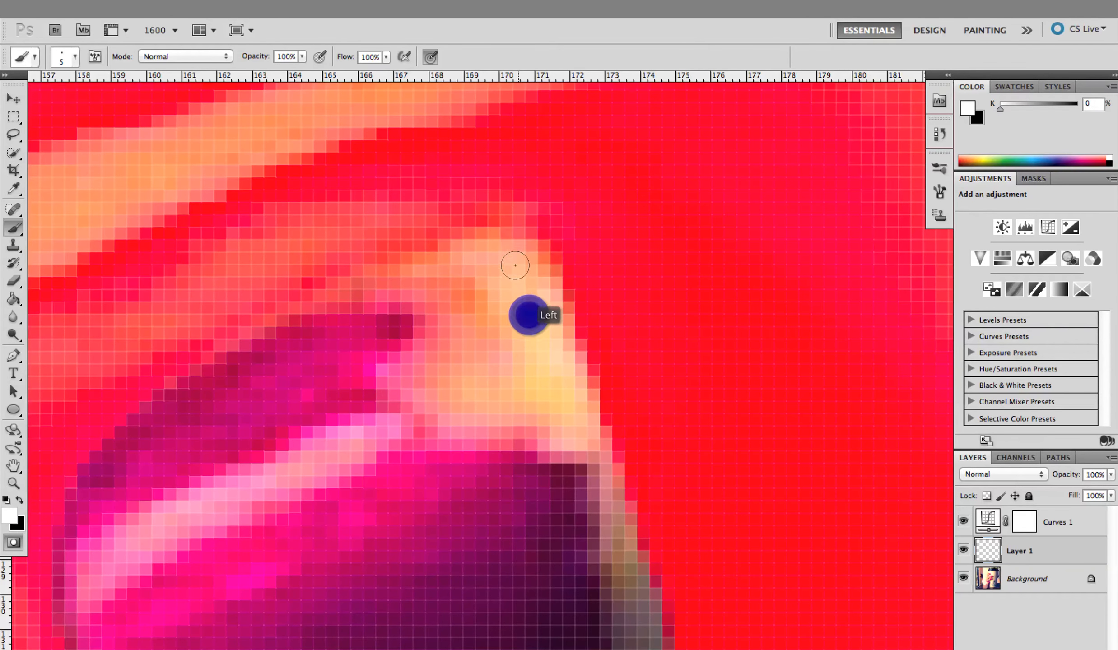
pyautogui.moveTo(499, 241)
pyautogui.mouseDown()
pyautogui.moveTo(506, 230)
pyautogui.moveTo(403, 305)
pyautogui.mouseUp()
pyautogui.moveTo(478, 262)
pyautogui.mouseDown()
pyautogui.moveTo(513, 255)
pyautogui.moveTo(550, 384)
pyautogui.moveTo(552, 359)
pyautogui.mouseUp()
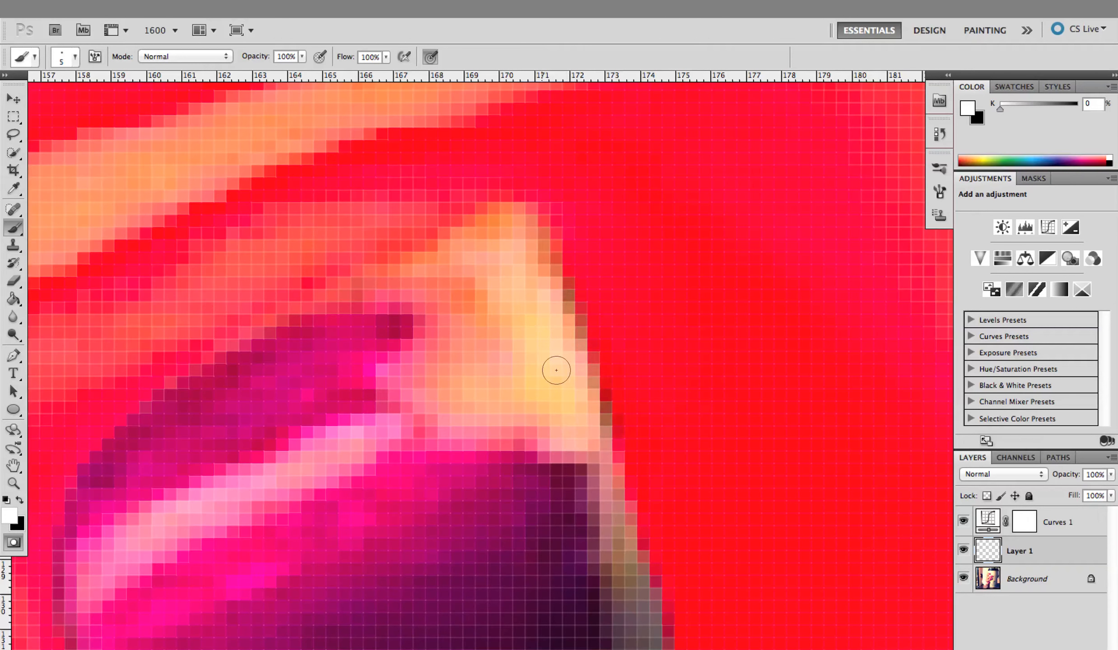
pyautogui.press('x')
pyautogui.moveTo(560, 217)
pyautogui.mouseDown()
pyautogui.moveTo(570, 298)
pyautogui.moveTo(640, 396)
pyautogui.mouseUp()
pyautogui.moveTo(594, 278)
pyautogui.mouseDown()
pyautogui.moveTo(637, 407)
pyautogui.moveTo(573, 235)
pyautogui.moveTo(560, 239)
pyautogui.mouseUp()
# Touch up the mask midway along the nail's tip edge with one white and one black brush dab
pyautogui.press('space')
pyautogui.press('x')
pyautogui.click(507, 257)
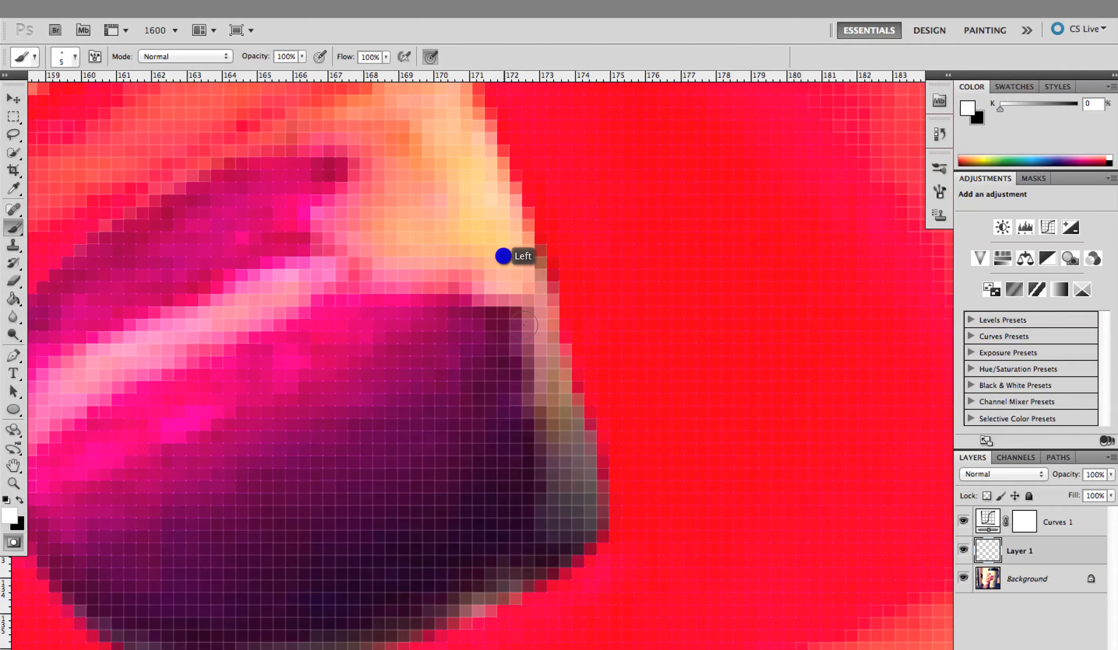
pyautogui.press('x')
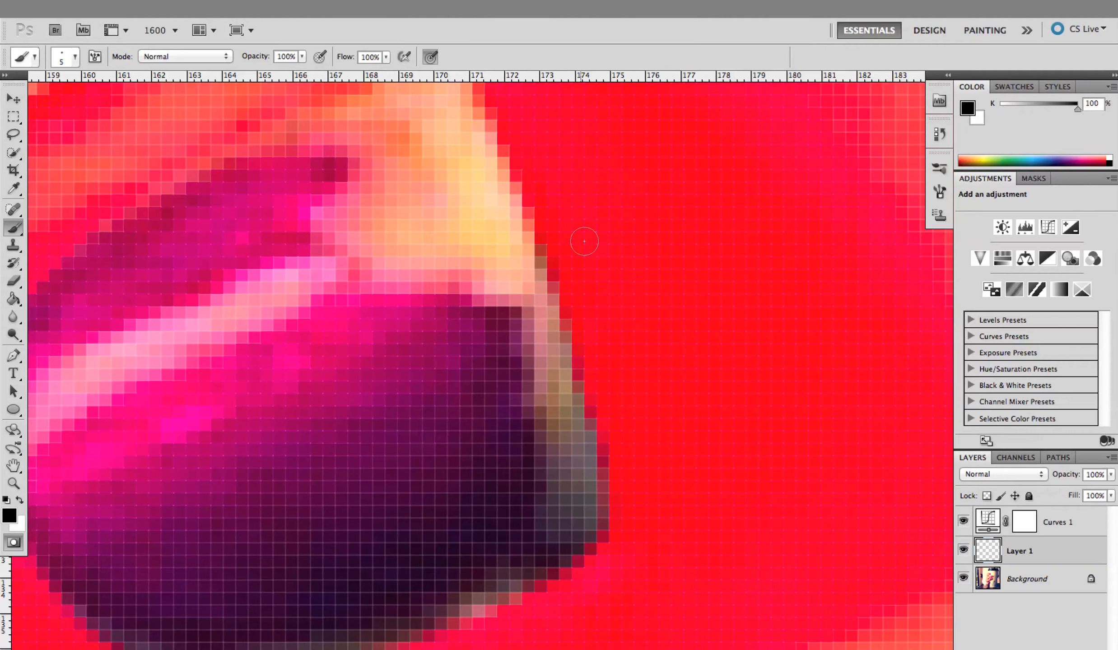
pyautogui.click(576, 236)
# Refine the mask just above the nail's upper corner with small white dabs and black strokes
pyautogui.moveTo(377, 343); pyautogui.dragTo(514, 529)
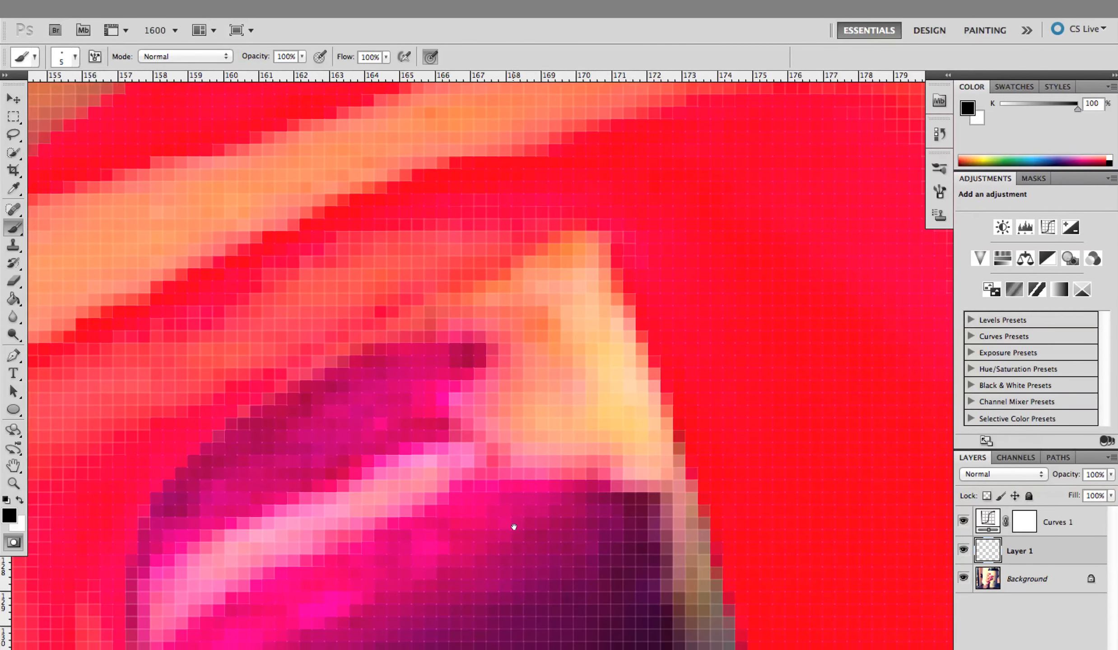
pyautogui.press('x')
pyautogui.click(599, 165)
pyautogui.press('x')
pyautogui.click(641, 151)
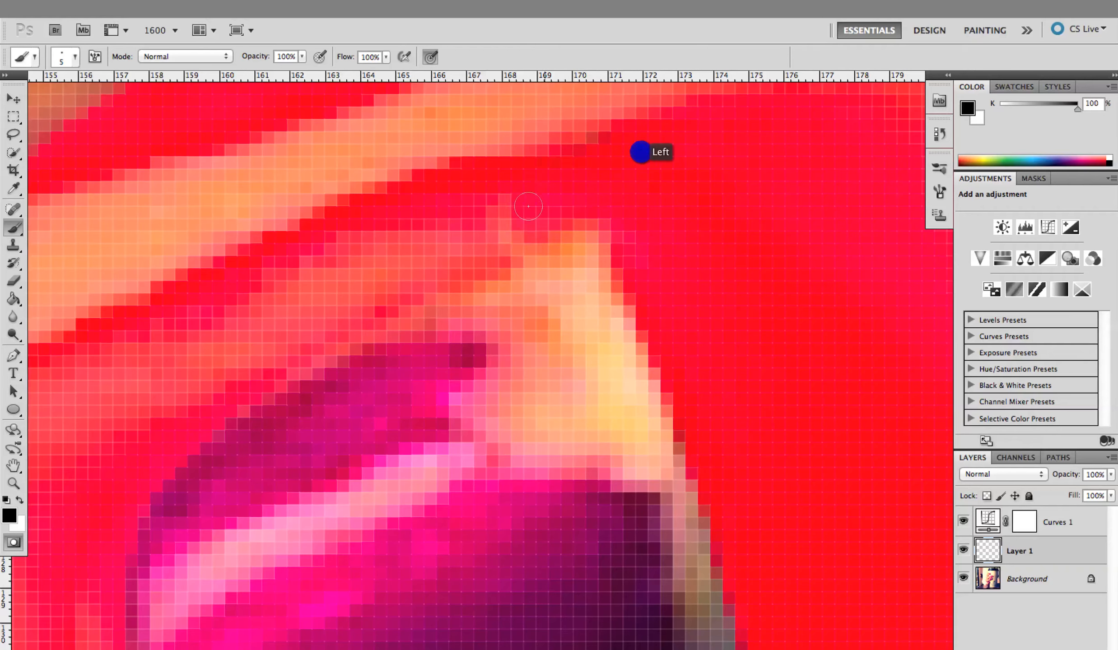
pyautogui.moveTo(522, 210); pyautogui.dragTo(595, 222)
# Uncover the area around the nail's upper corner in white, and repaint the mask in black up to the nail's outline
pyautogui.press('x')
pyautogui.moveTo(439, 333)
pyautogui.mouseDown()
pyautogui.moveTo(502, 285)
pyautogui.moveTo(631, 227)
pyautogui.moveTo(589, 213)
pyautogui.moveTo(431, 272)
pyautogui.moveTo(524, 231)
pyautogui.moveTo(637, 201)
pyautogui.mouseUp()
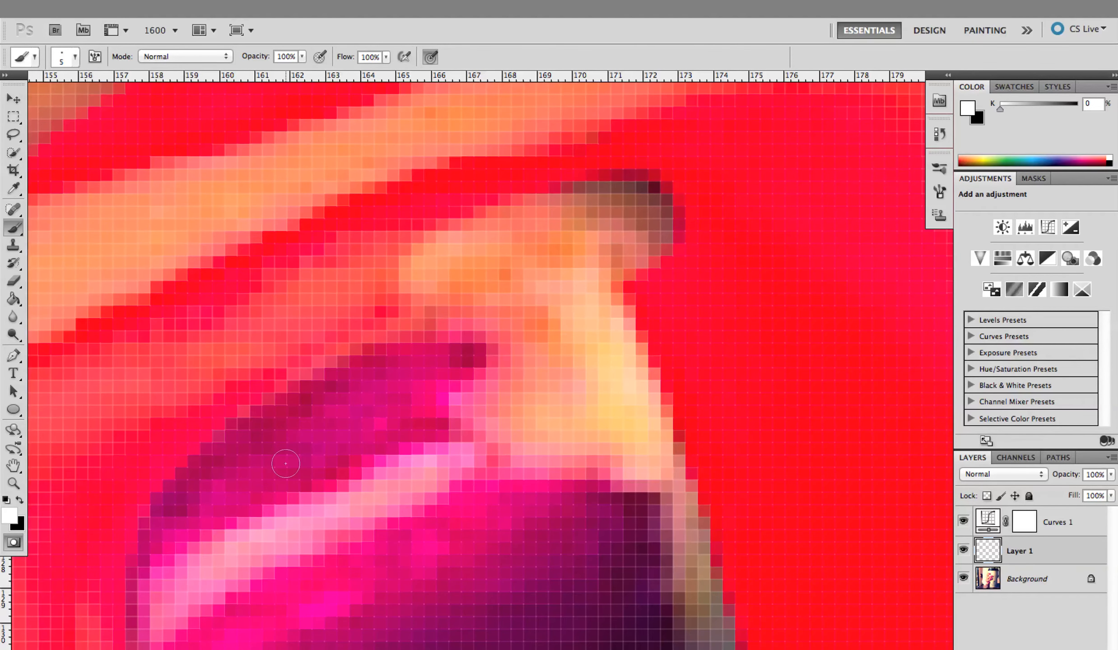
pyautogui.press('x')
pyautogui.moveTo(409, 277)
pyautogui.mouseDown()
pyautogui.moveTo(490, 214)
pyautogui.moveTo(614, 190)
pyautogui.moveTo(542, 235)
pyautogui.moveTo(592, 171)
pyautogui.moveTo(628, 212)
pyautogui.moveTo(633, 247)
pyautogui.mouseUp()
pyautogui.moveTo(672, 201)
pyautogui.mouseDown()
pyautogui.moveTo(657, 180)
pyautogui.moveTo(561, 239)
pyautogui.moveTo(395, 266)
pyautogui.moveTo(302, 303)
pyautogui.mouseUp()
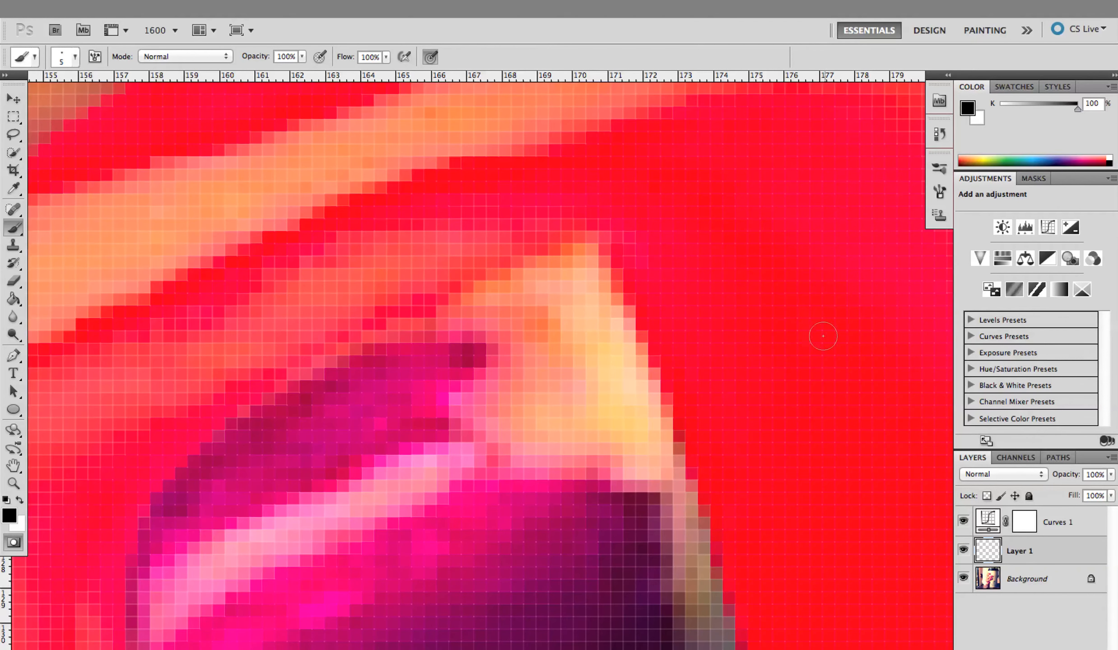
# Paint the mask in black along the nail's tip edge from the upper corner to about its middle
pyautogui.moveTo(680, 368); pyautogui.dragTo(449, 299)
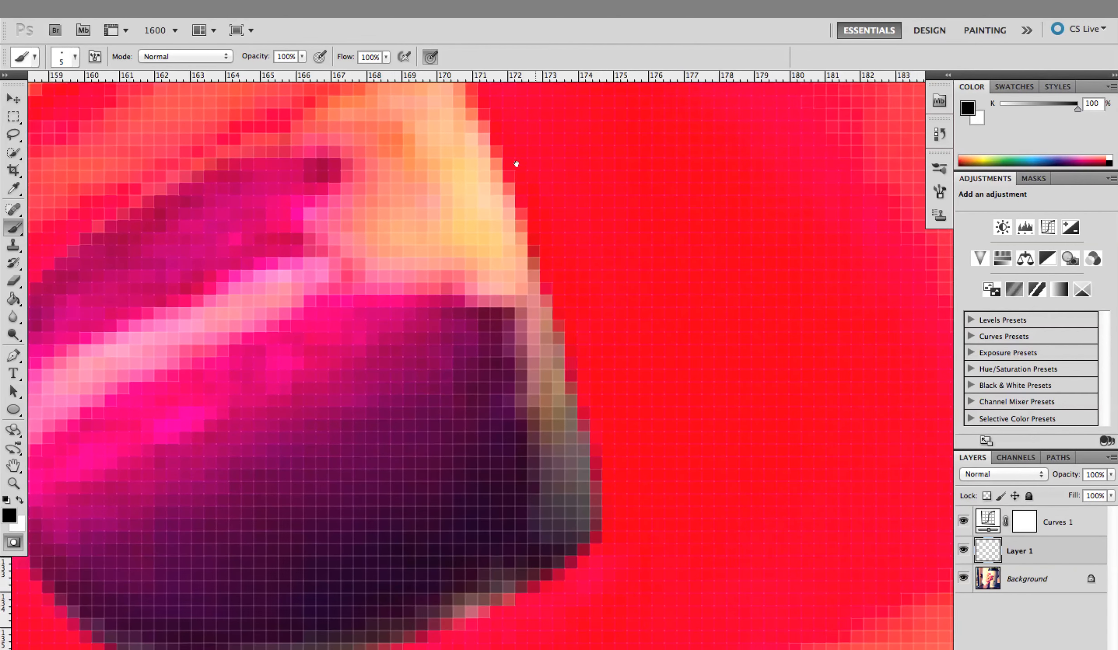
pyautogui.click(75, 57)
pyautogui.click(29, 162)
pyautogui.moveTo(508, 174); pyautogui.dragTo(505, 225)
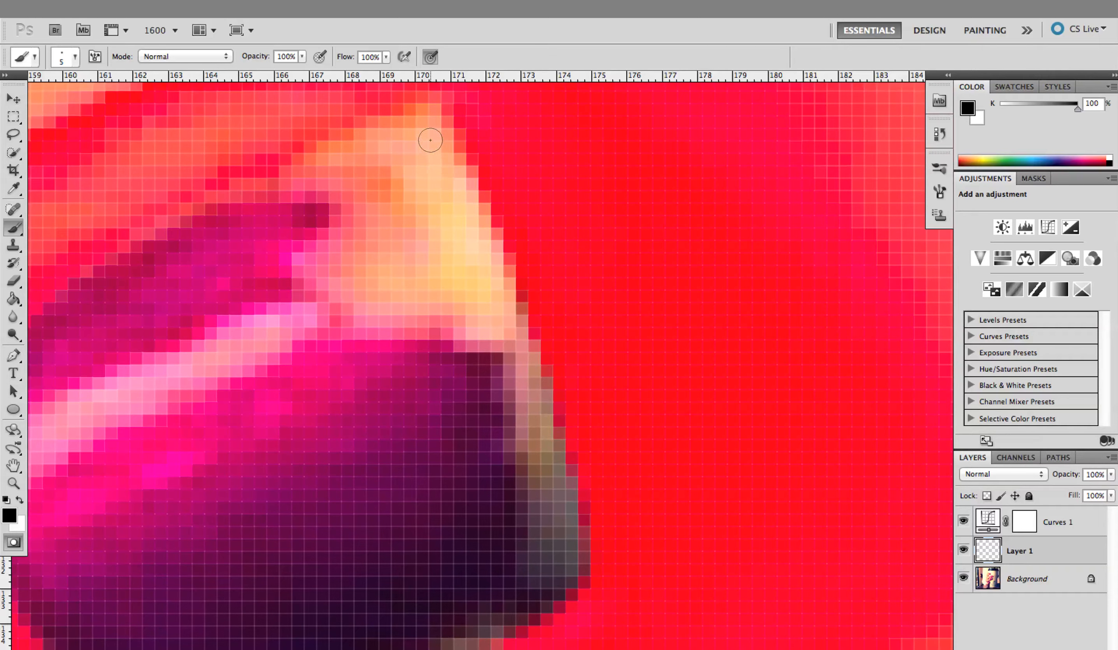
pyautogui.click(474, 111)
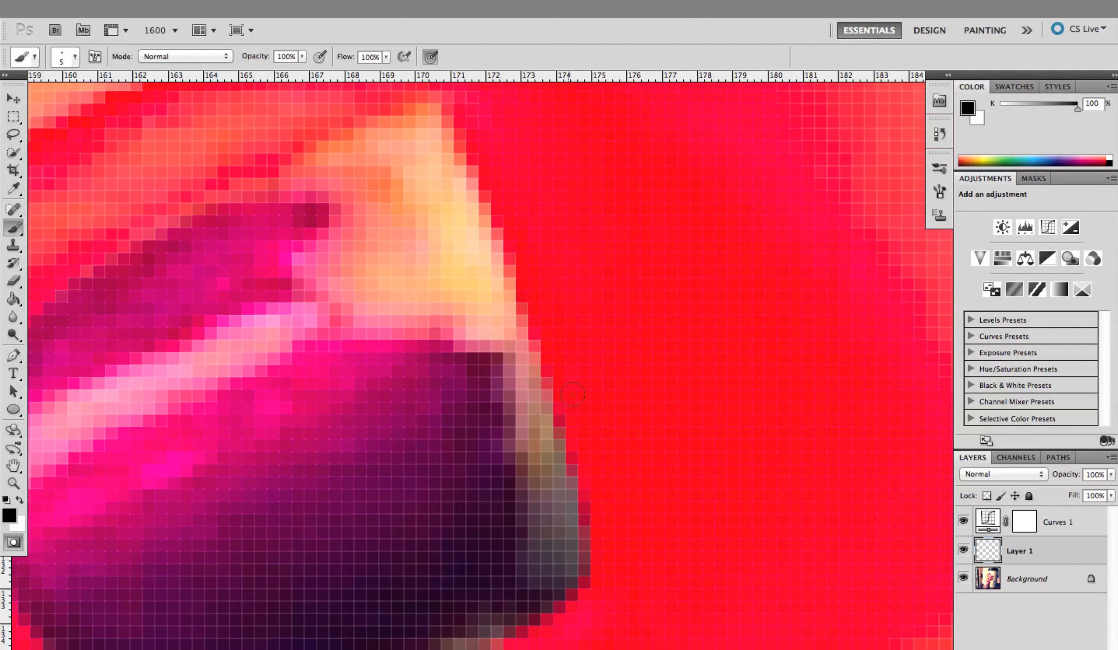
pyautogui.click(577, 375)
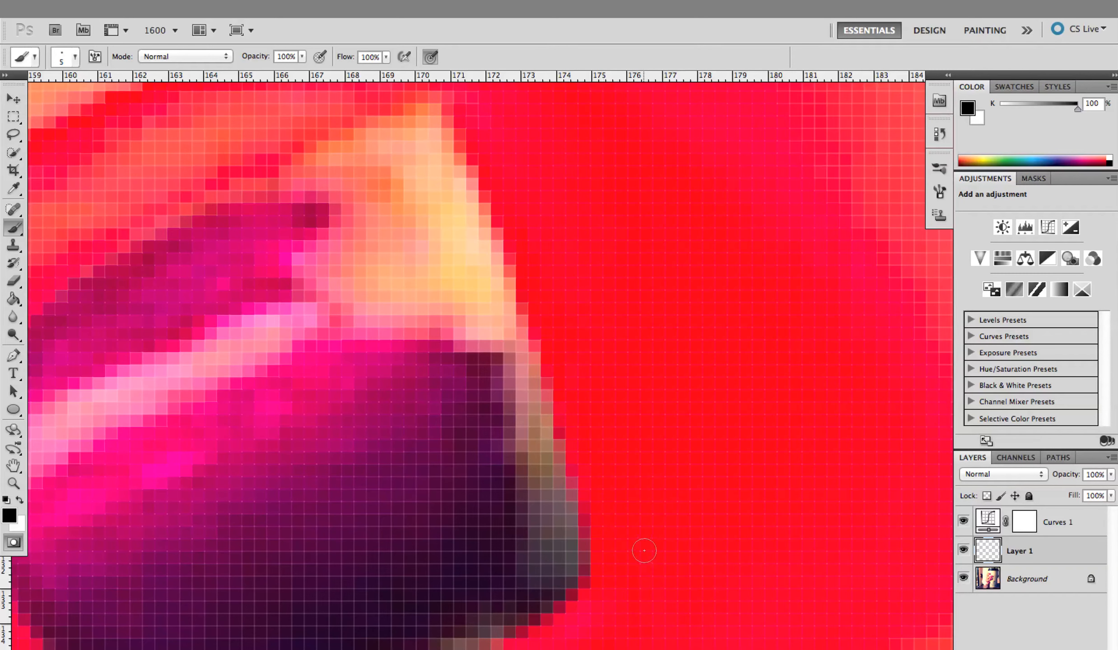
# Clear the mask overlapping the nail's tip edge in white, working from the lower corner towards the upper corner
pyautogui.press('x')
pyautogui.click(554, 546)
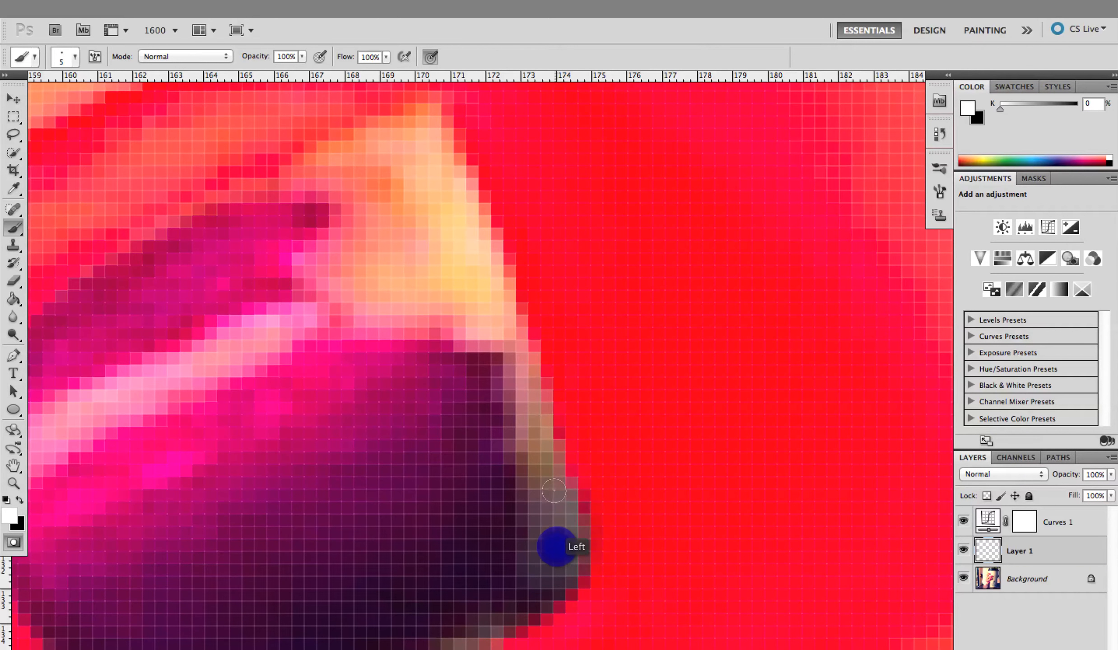
pyautogui.moveTo(545, 441)
pyautogui.mouseDown()
pyautogui.moveTo(560, 409)
pyautogui.moveTo(495, 377)
pyautogui.mouseUp()
pyautogui.click(527, 365)
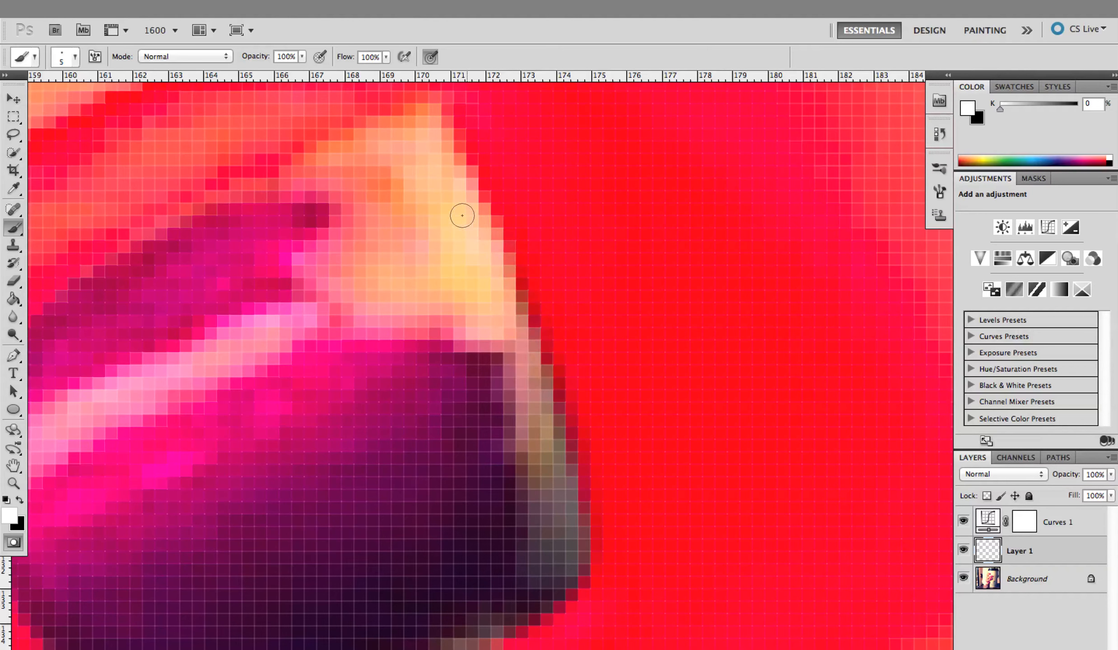
pyautogui.click(465, 229)
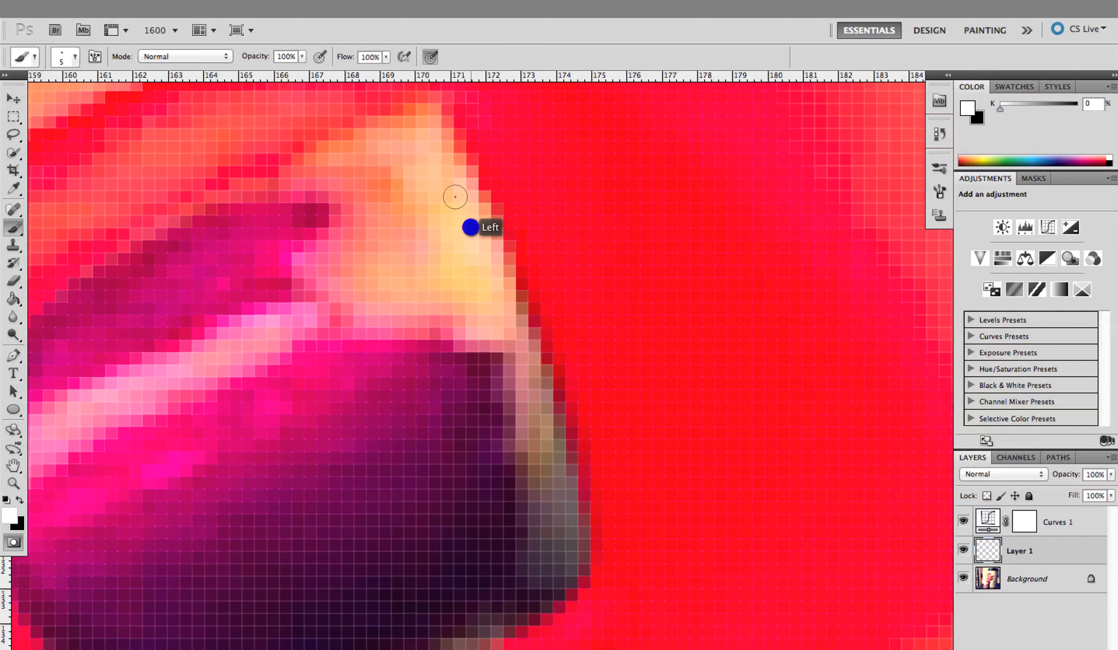
# Rebuild the mask just outside the nail's tip edge in black, working down from the upper corner
pyautogui.press('x')
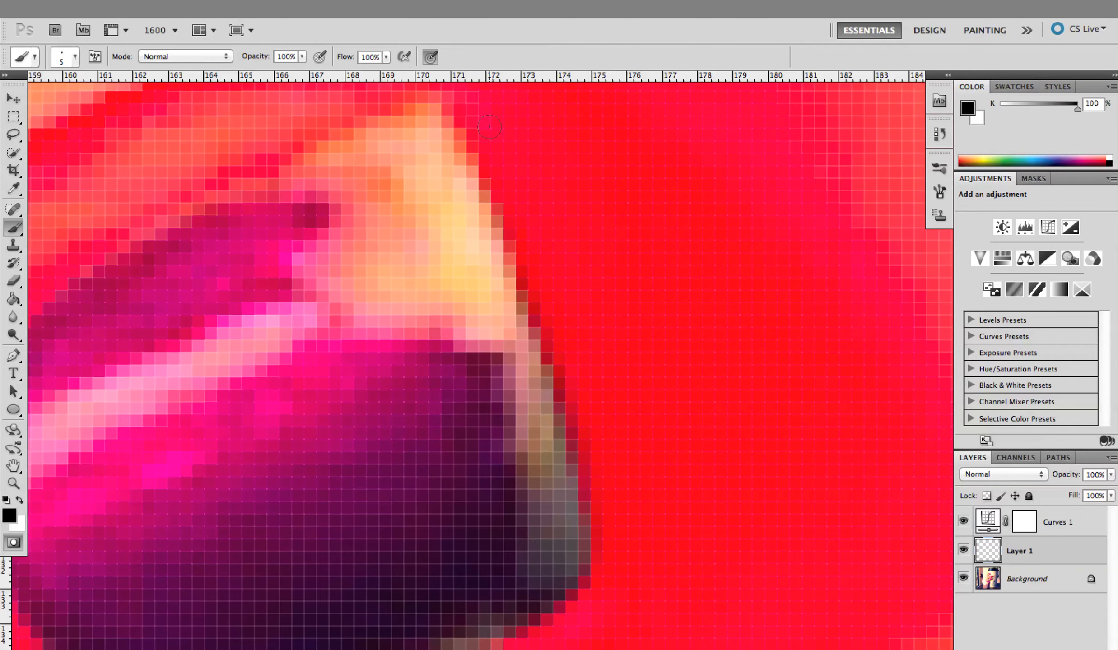
pyautogui.click(487, 125)
pyautogui.click(506, 161)
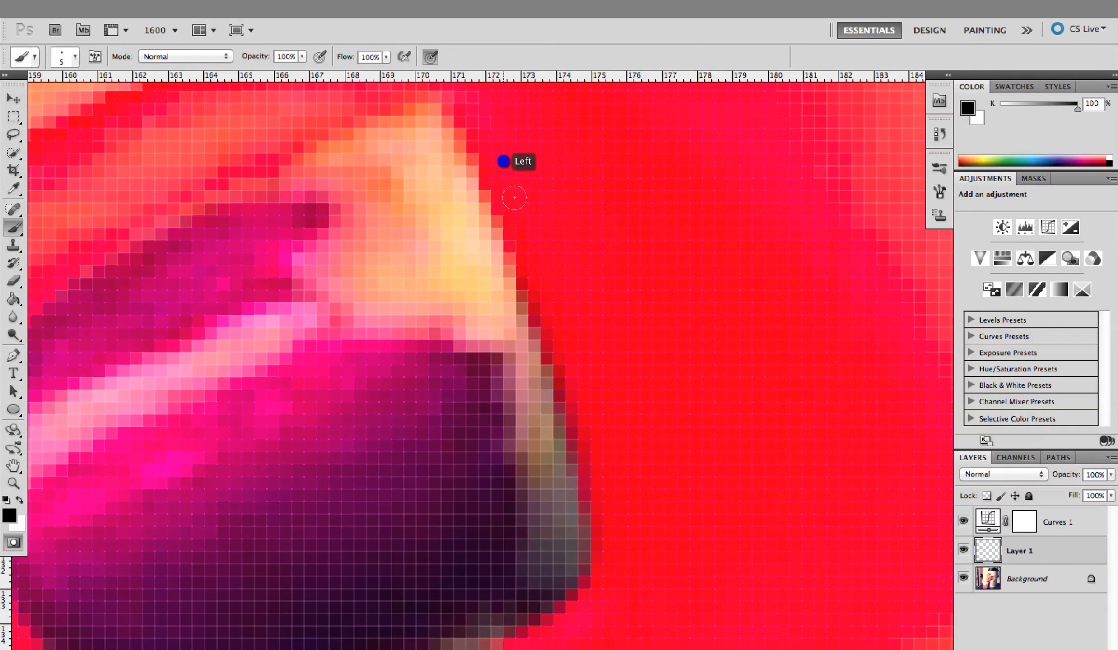
pyautogui.click(551, 281)
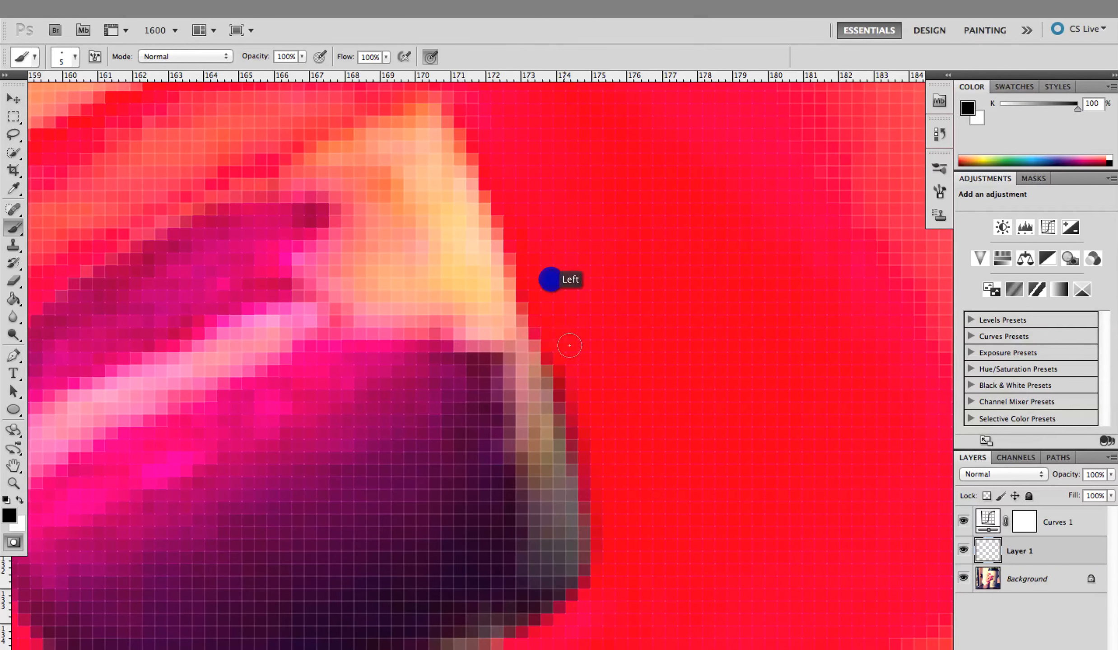
pyautogui.click(567, 340)
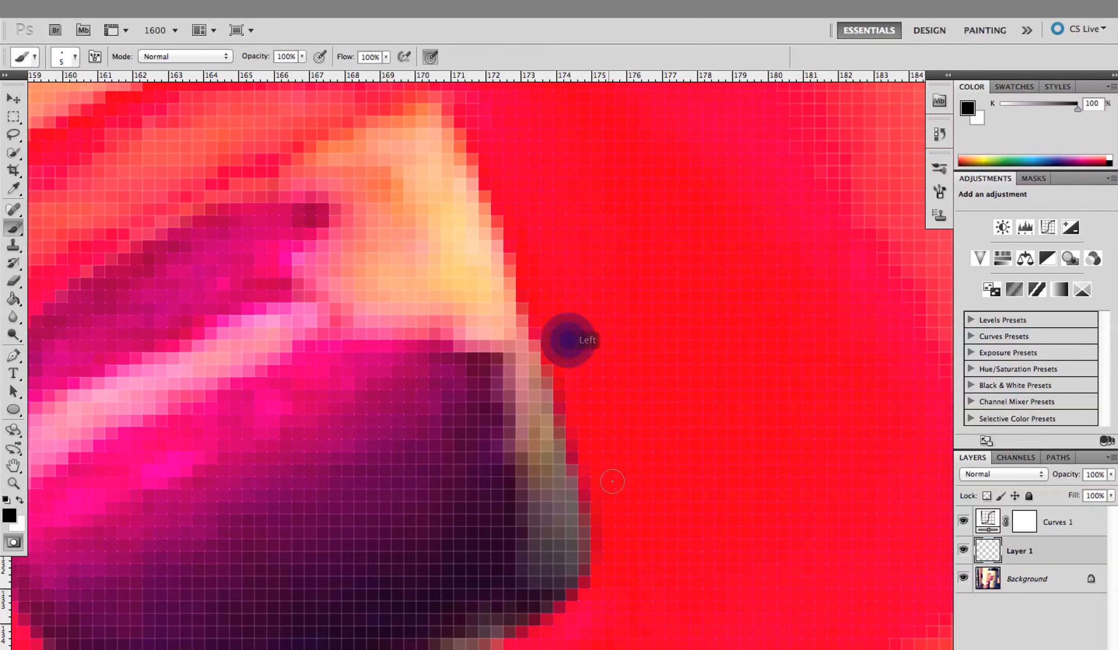
pyautogui.click(578, 362)
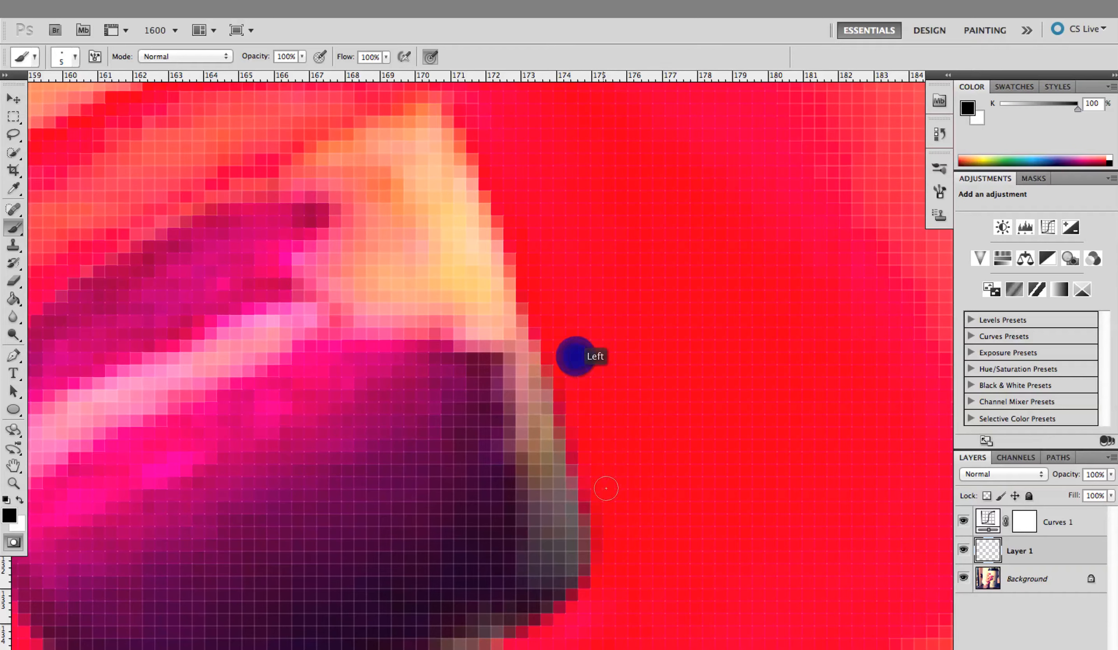
# Paint in white along the lower half of the nail's tip edge to remove the excess mask
pyautogui.press('x')
pyautogui.click(536, 489)
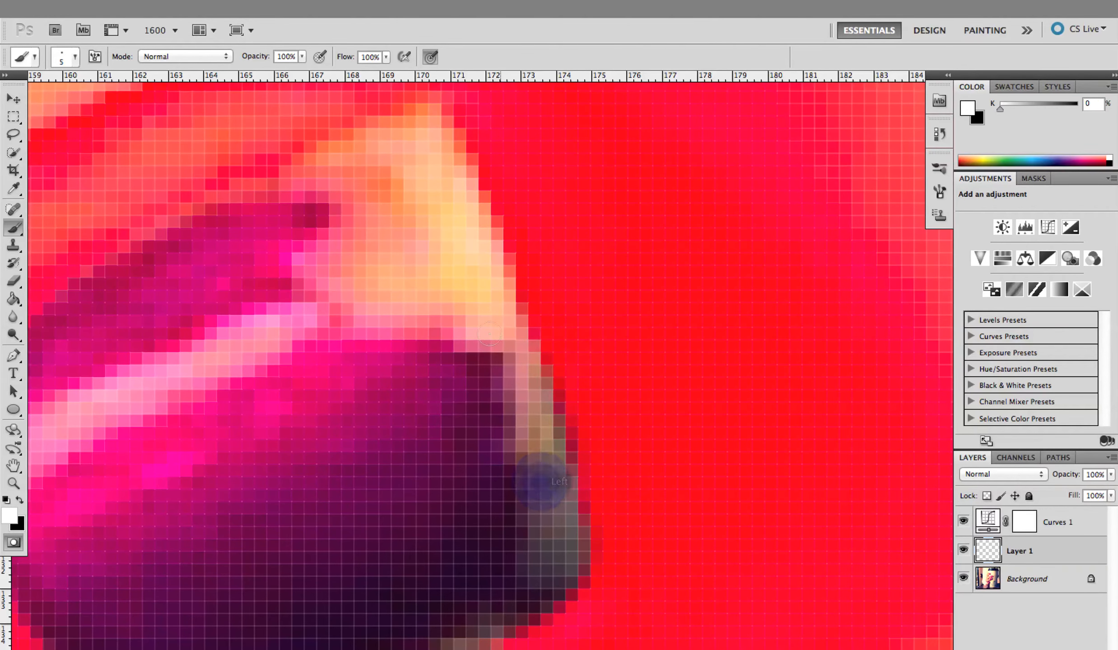
pyautogui.click(501, 347)
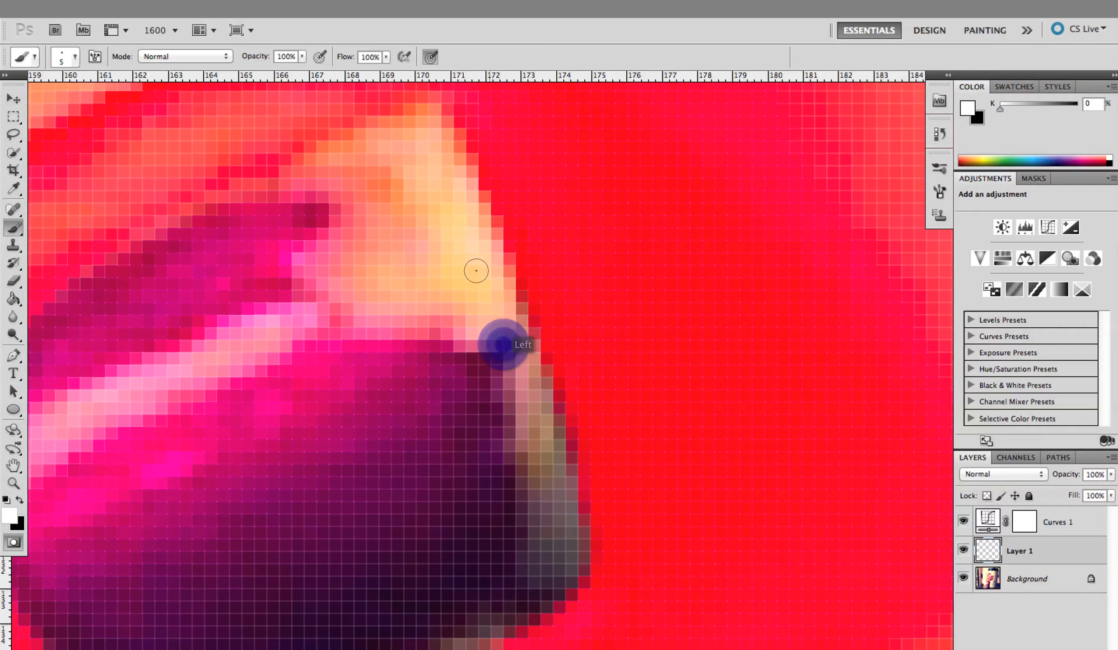
# Smooth the mask boundary along the whole tip edge with final black brush strokes outside the nail
pyautogui.press('x')
pyautogui.click(540, 212)
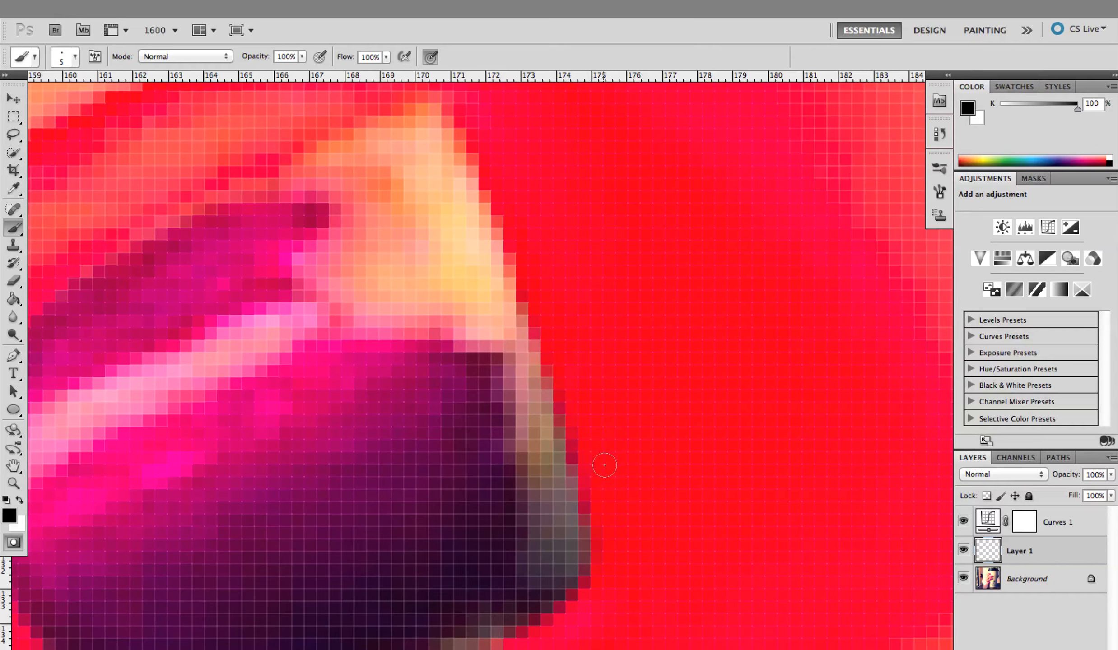
pyautogui.click(542, 241)
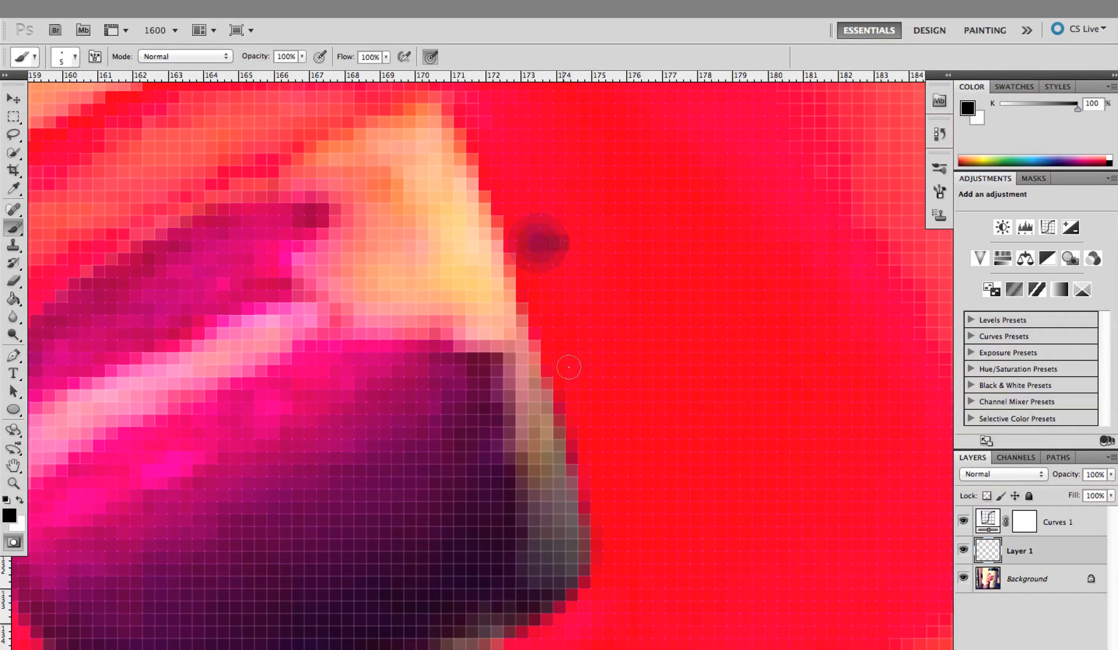
pyautogui.click(569, 344)
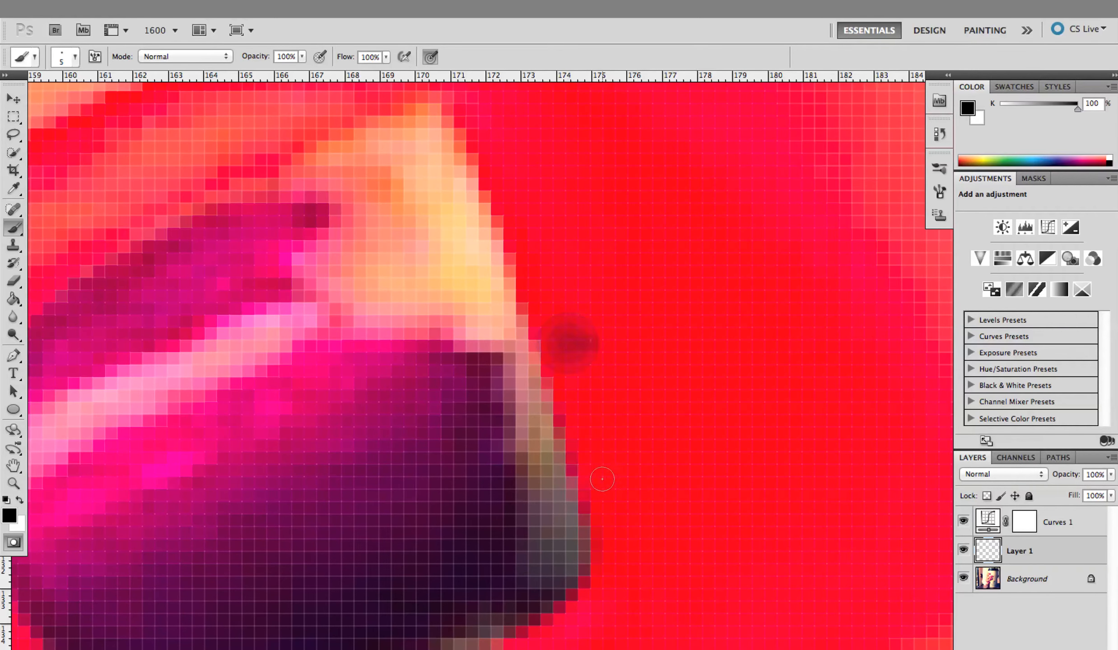
pyautogui.click(538, 213)
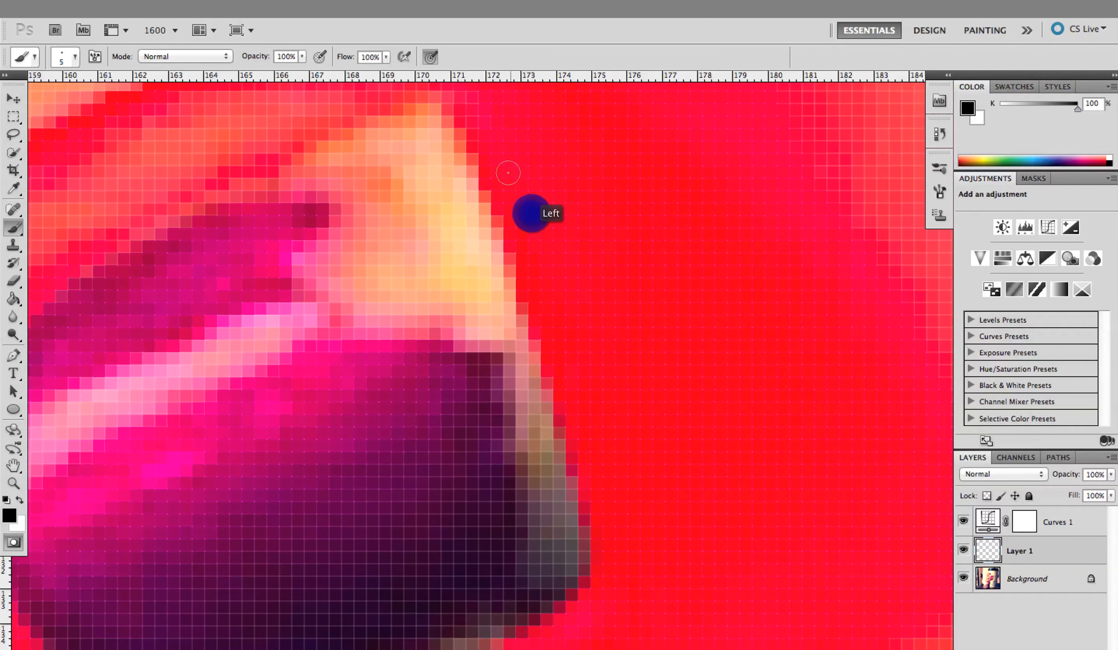
pyautogui.click(501, 151)
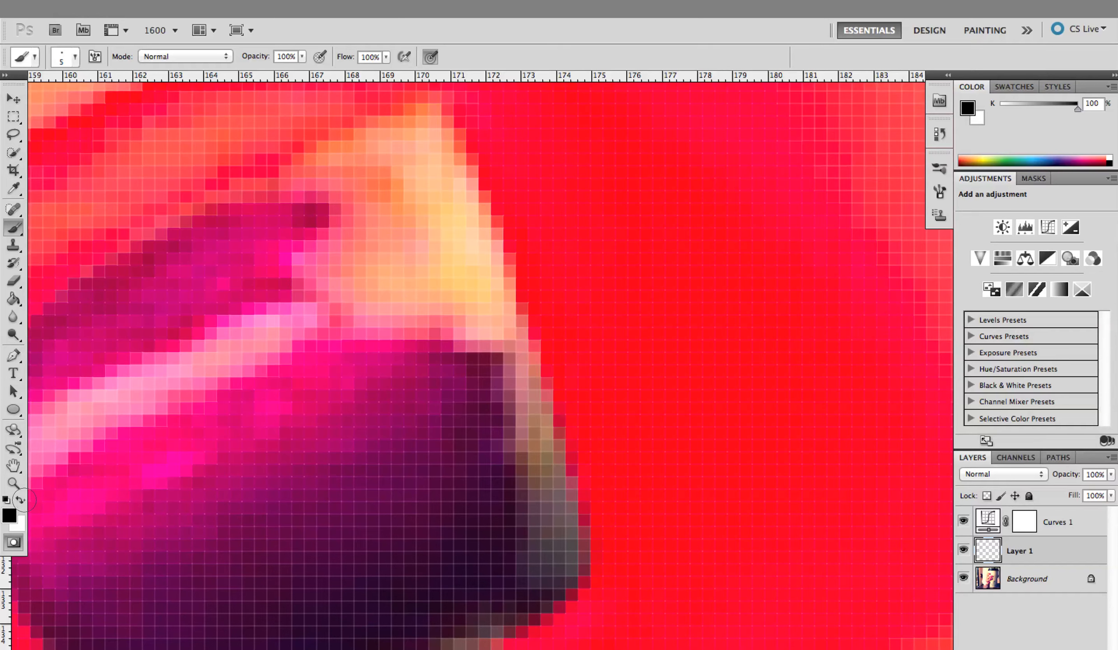
# Return to standard mode to convert the refined mask into a selection, and choose the Clone Stamp tool
pyautogui.click(13, 542)
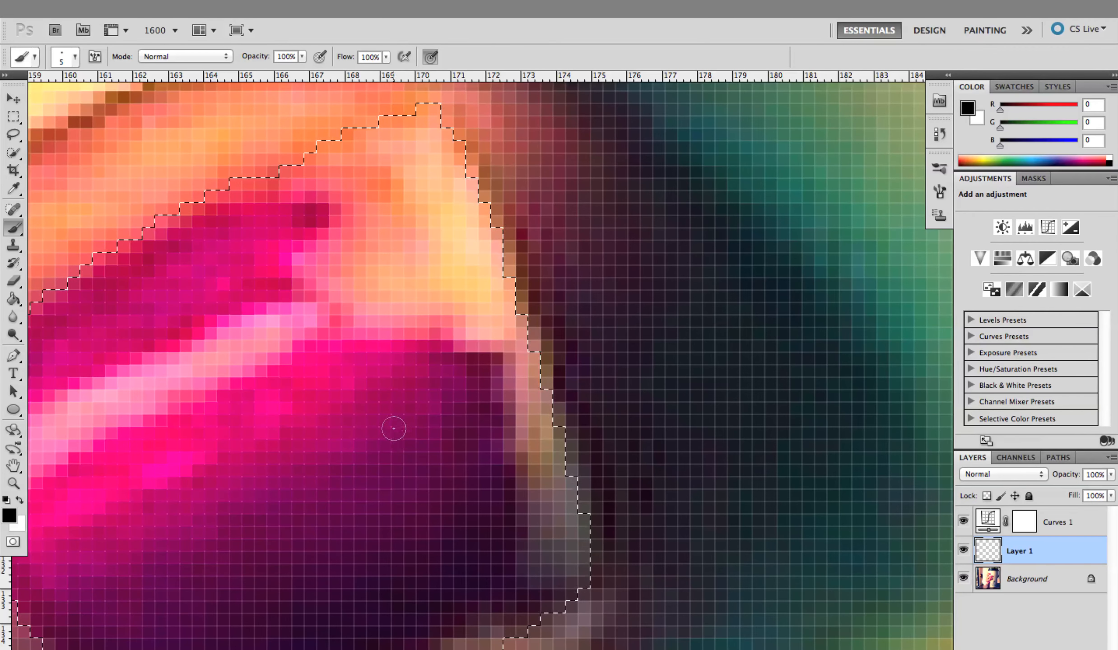
pyautogui.click(192, 527)
pyautogui.moveTo(192, 526)
pyautogui.mouseDown()
pyautogui.moveTo(410, 459)
pyautogui.moveTo(401, 411)
pyautogui.moveTo(374, 420)
pyautogui.moveTo(332, 527)
pyautogui.moveTo(301, 503)
pyautogui.moveTo(302, 454)
pyautogui.moveTo(257, 467)
pyautogui.moveTo(275, 424)
pyautogui.moveTo(303, 431)
pyautogui.moveTo(399, 401)
pyautogui.moveTo(370, 444)
pyautogui.mouseUp()
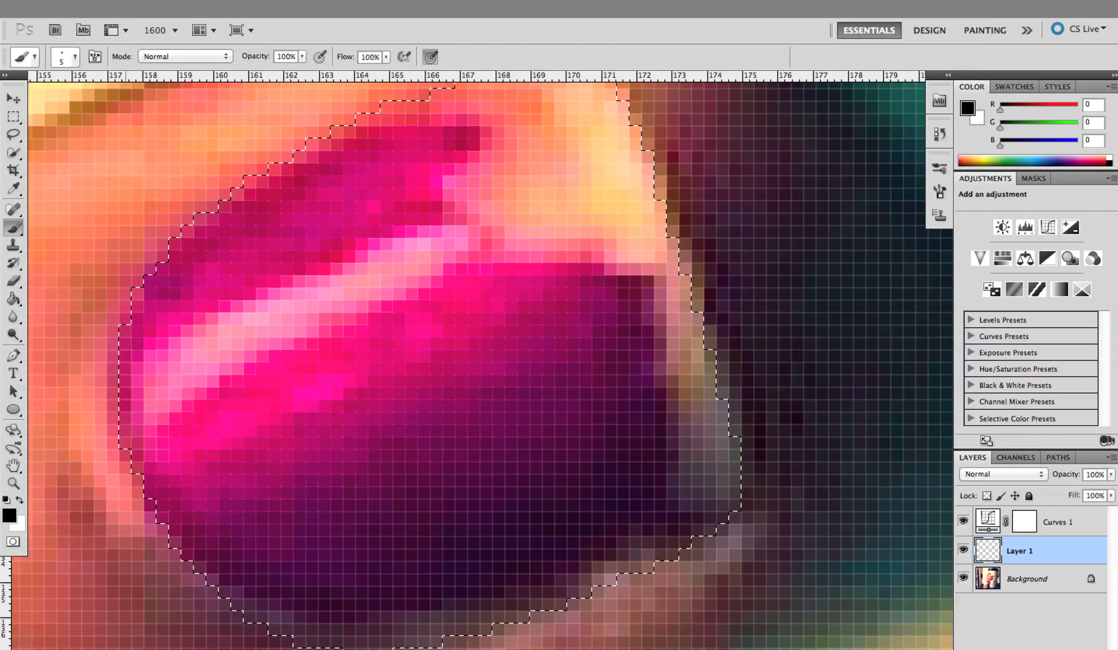
pyautogui.click(14, 245)
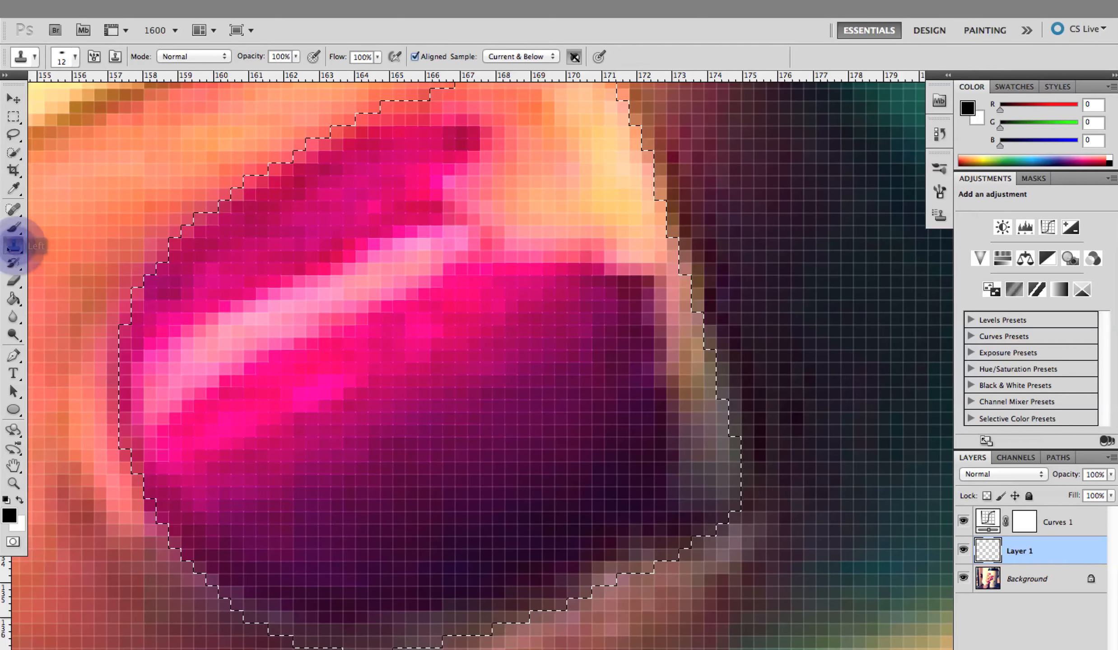
pyautogui.click(12, 245)
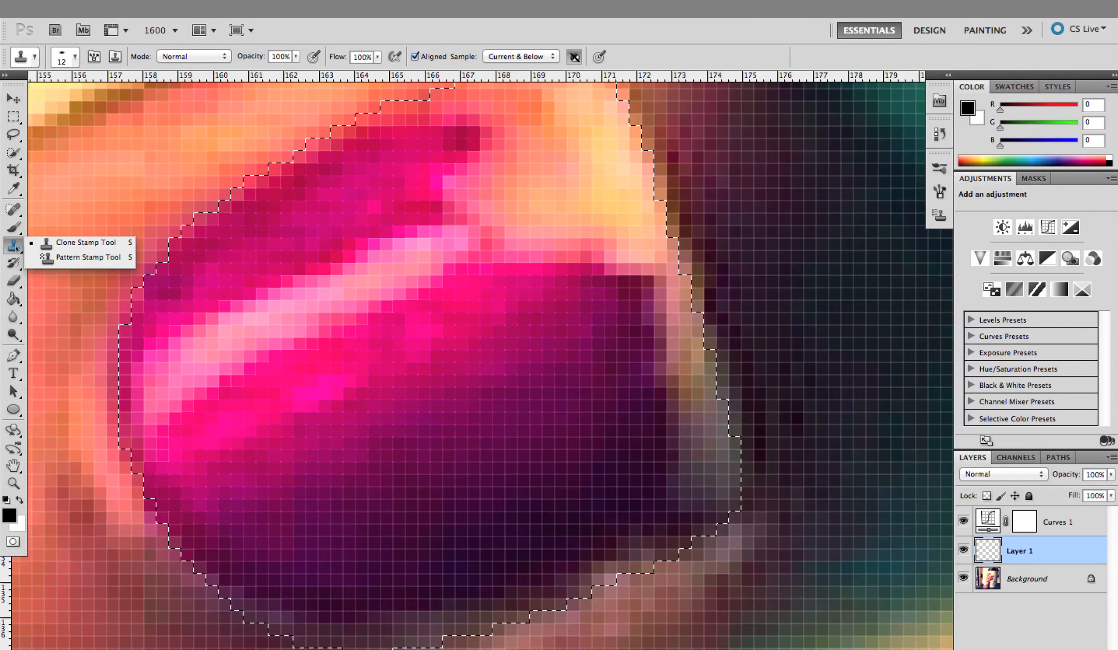
# Set the Clone Stamp to sample Current & Below and define the nail's light pink highlight streak as the clone source
pyautogui.click(80, 247)
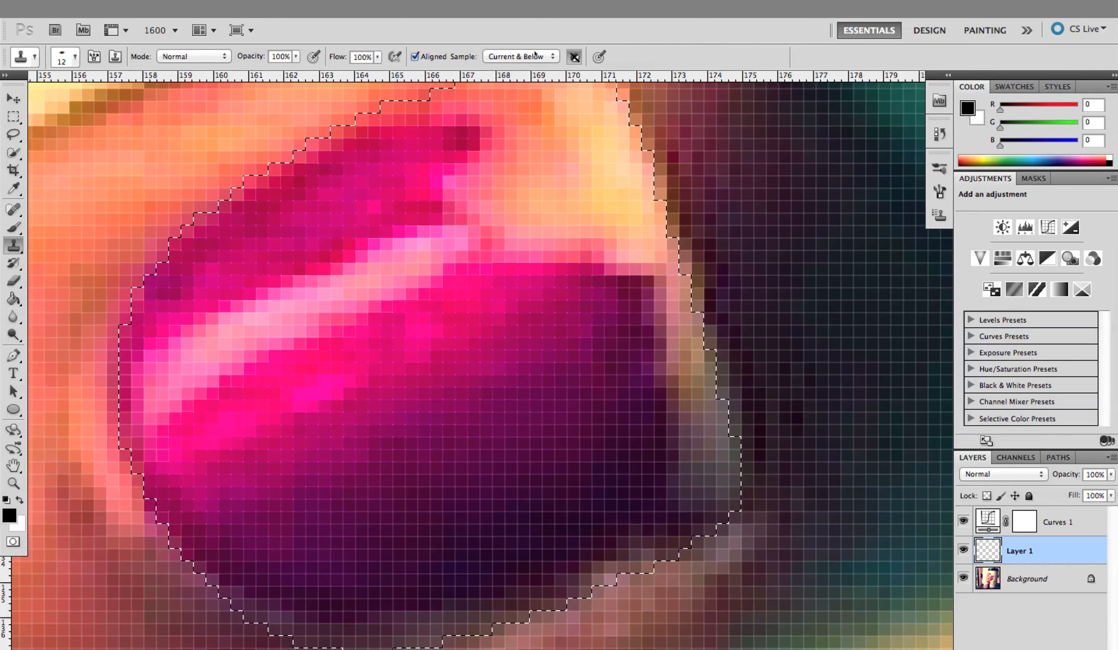
pyautogui.click(533, 57)
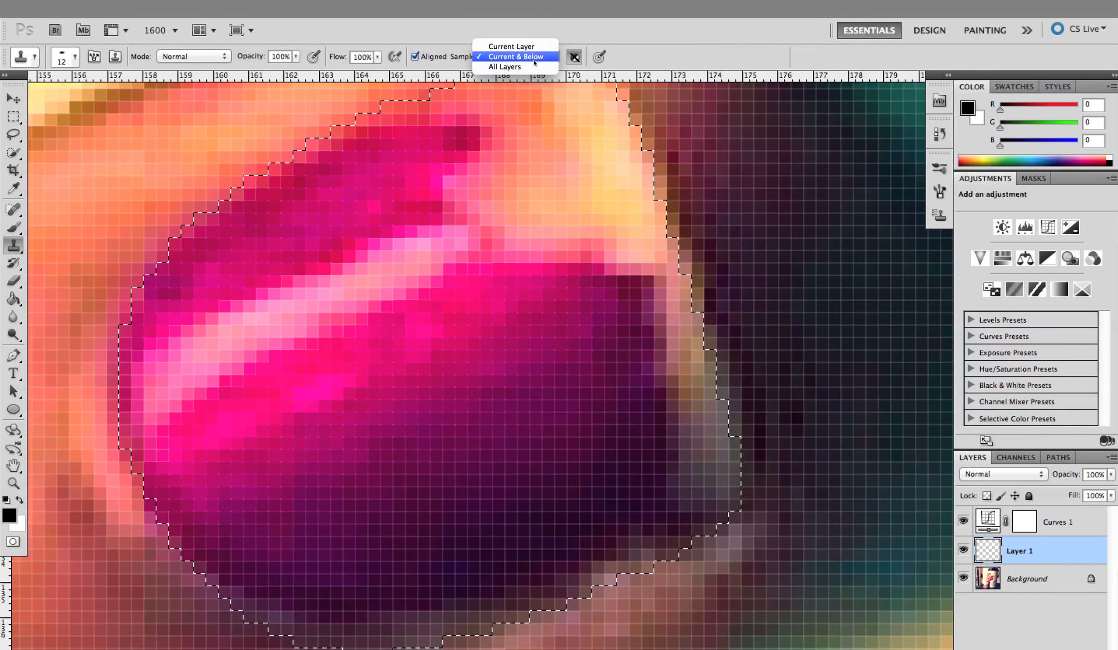
pyautogui.click(534, 57)
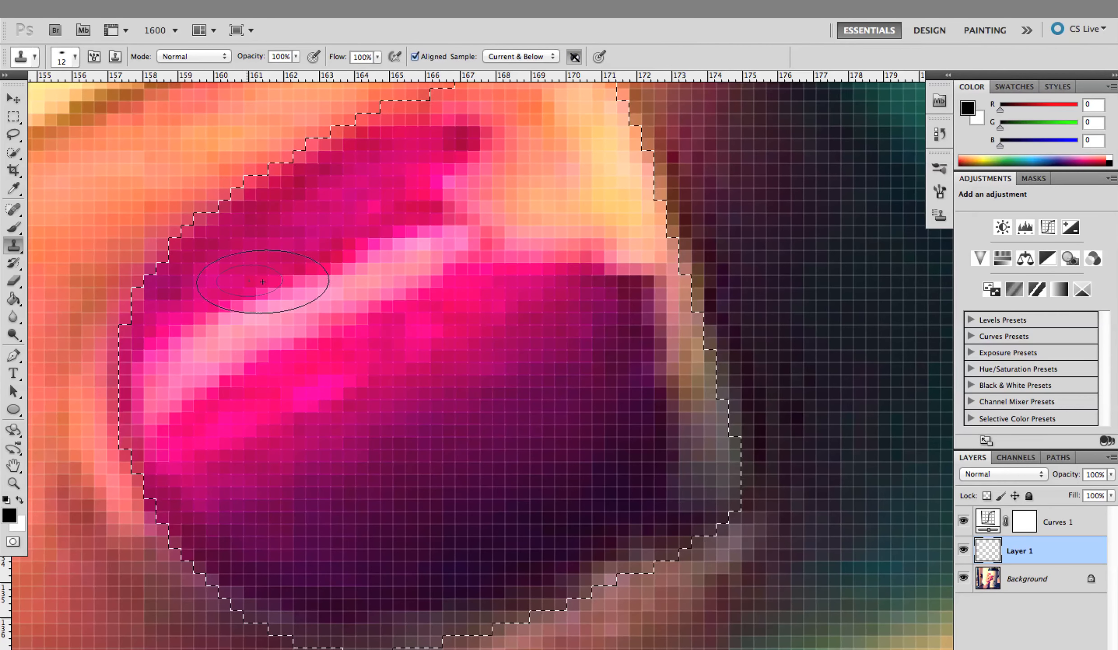
pyautogui.keyDown('alt'); pyautogui.click(302, 304); pyautogui.keyUp('alt')
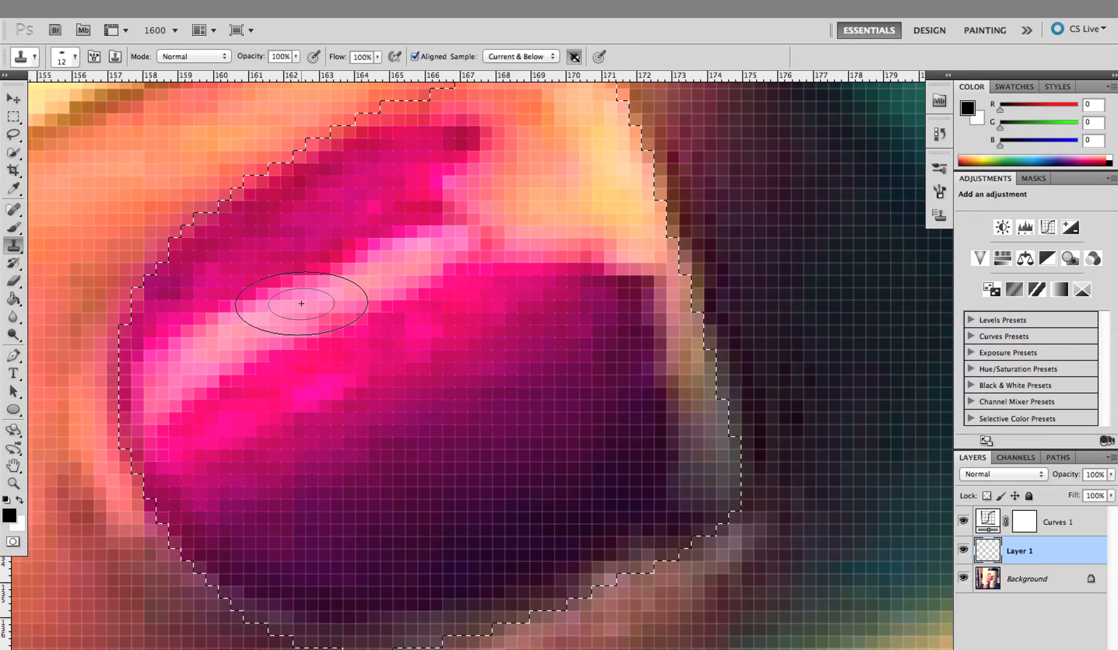
pyautogui.keyDown('alt'); pyautogui.click(302, 304); pyautogui.keyUp('alt')
pyautogui.keyDown('alt'); pyautogui.click(272, 320); pyautogui.keyUp('alt')
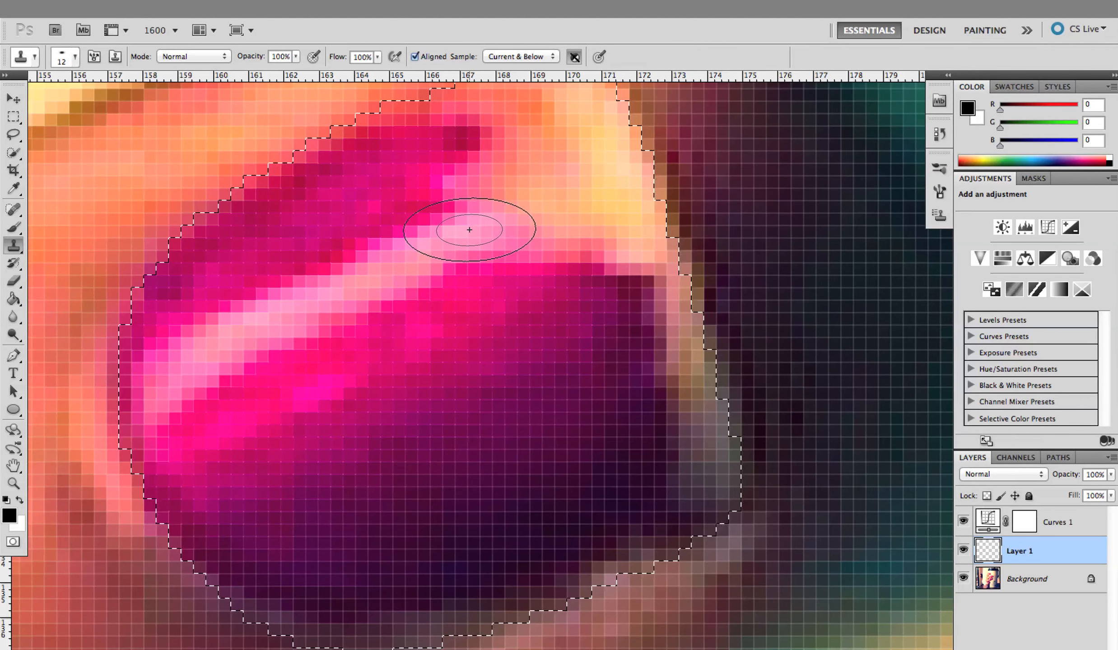
# Clone the highlight streak and surrounding pink polish diagonally up over the chipped area near the nail's tip
pyautogui.moveTo(462, 231)
pyautogui.mouseDown()
pyautogui.moveTo(488, 212)
pyautogui.moveTo(453, 189)
pyautogui.moveTo(480, 250)
pyautogui.moveTo(439, 176)
pyautogui.moveTo(487, 274)
pyautogui.moveTo(431, 173)
pyautogui.moveTo(470, 244)
pyautogui.mouseUp()
pyautogui.moveTo(304, 373); pyautogui.dragTo(298, 340)
pyautogui.press('super+z')
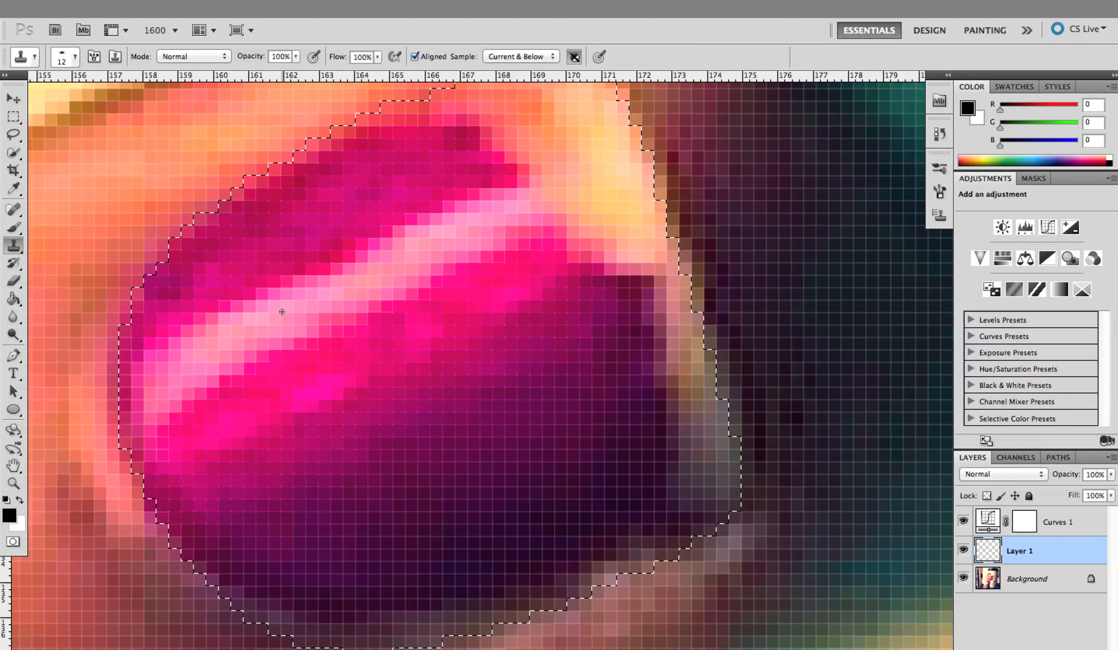
pyautogui.keyDown('alt'); pyautogui.click(243, 303); pyautogui.keyUp('alt')
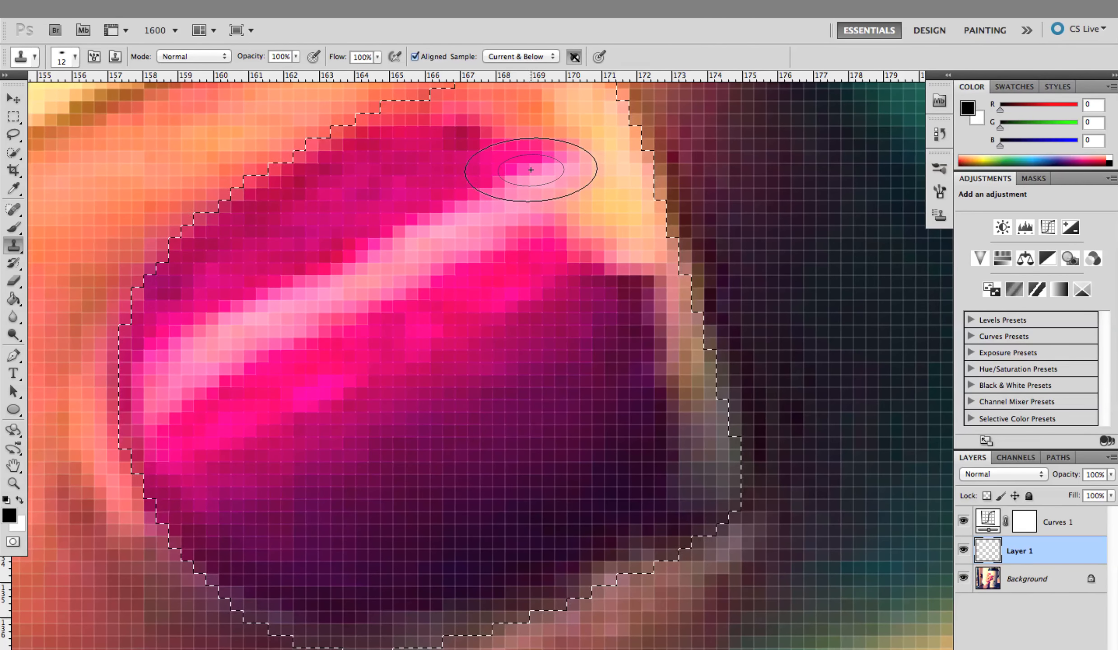
pyautogui.moveTo(535, 177); pyautogui.dragTo(498, 130)
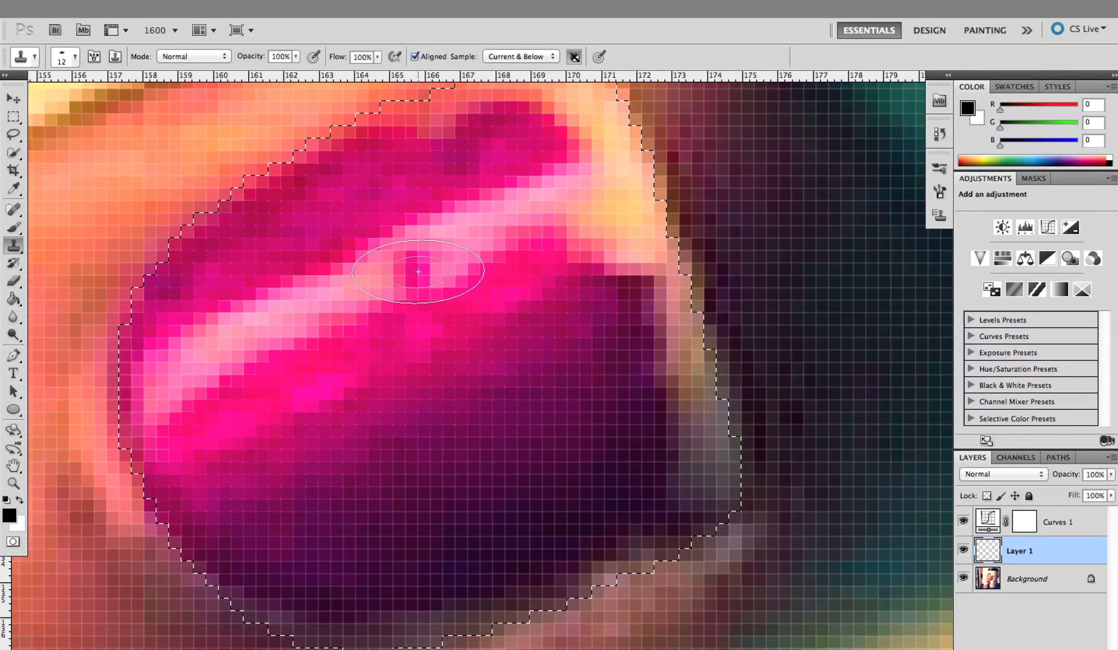
pyautogui.keyDown('alt'); pyautogui.click(337, 297); pyautogui.keyUp('alt')
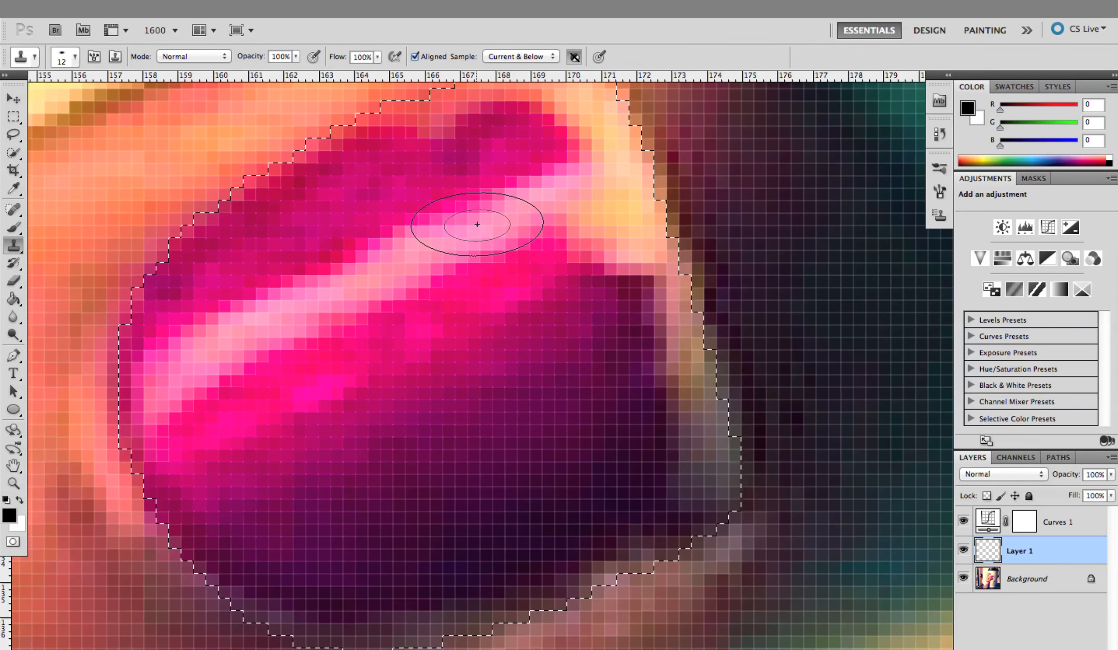
pyautogui.keyDown('alt'); pyautogui.click(309, 306); pyautogui.keyUp('alt')
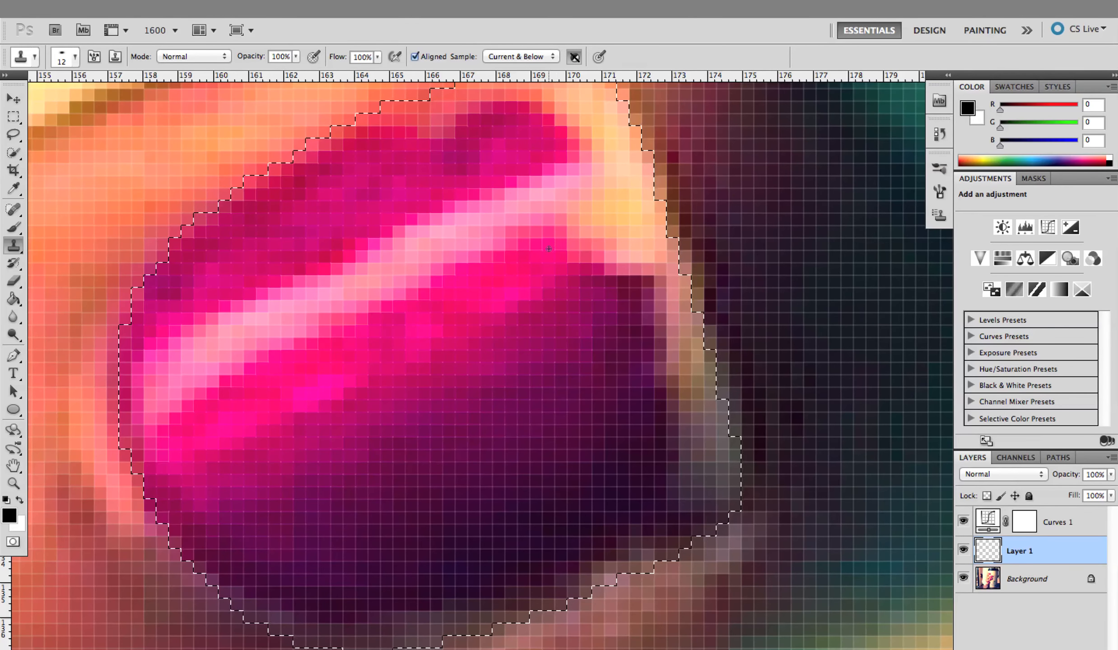
pyautogui.click(539, 260)
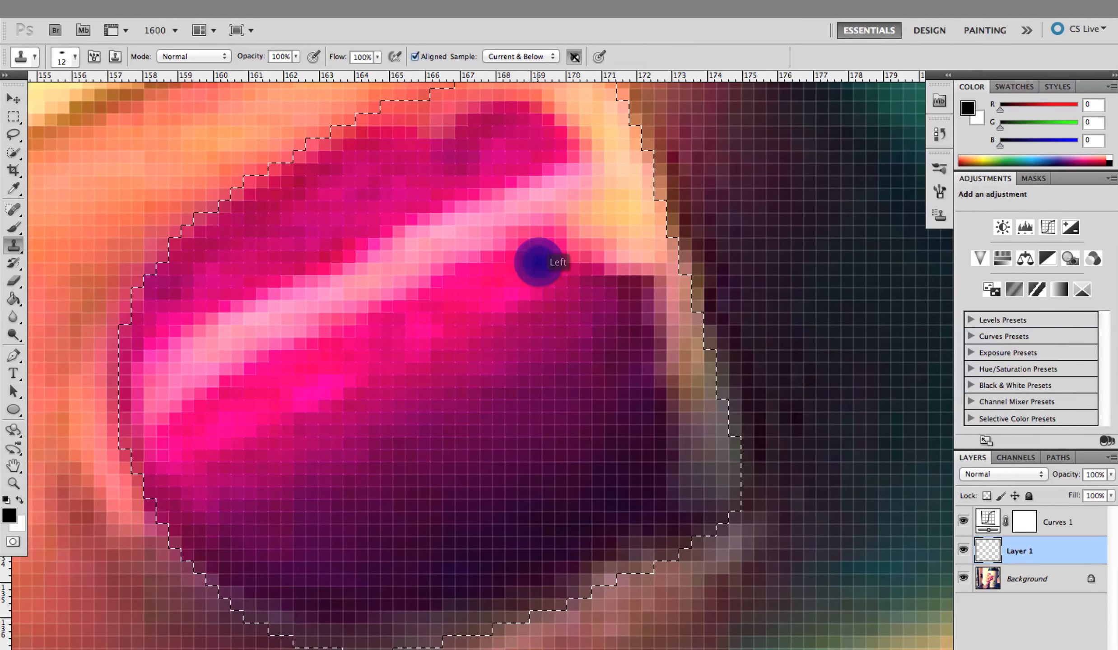
pyautogui.keyDown('alt'); pyautogui.click(534, 267); pyautogui.keyUp('alt')
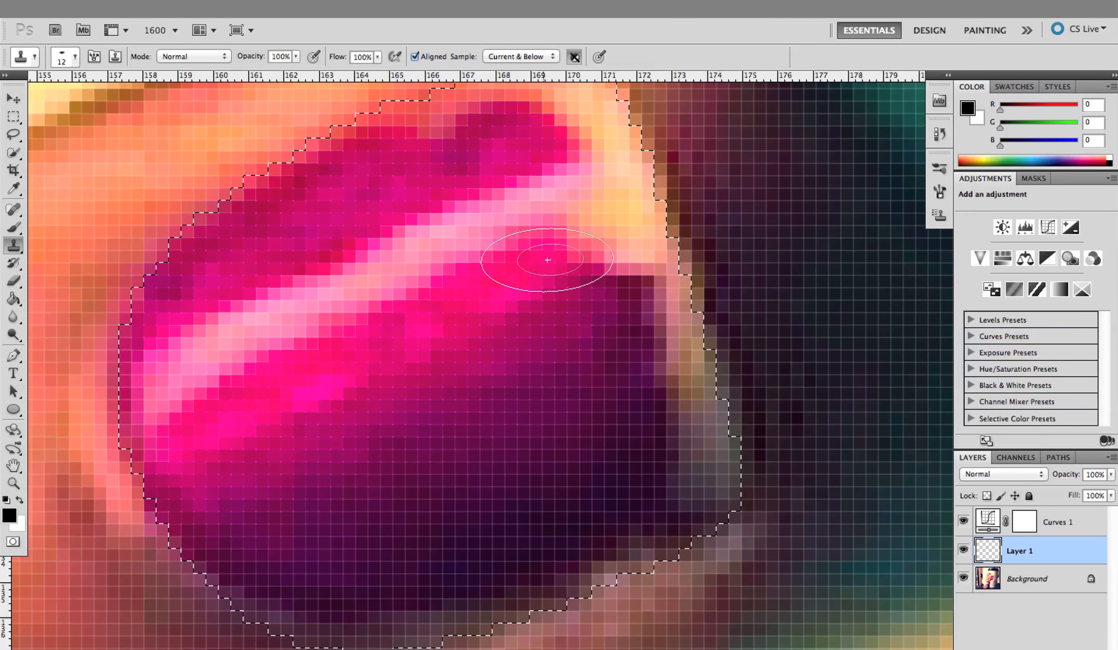
pyautogui.click(572, 249)
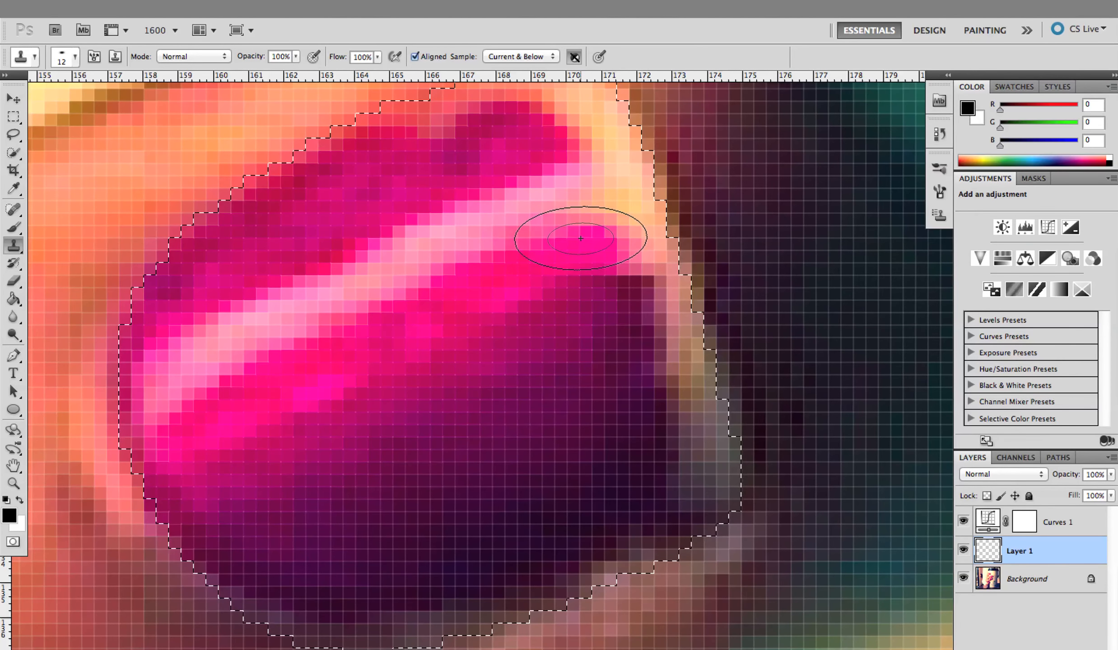
pyautogui.click(581, 238)
pyautogui.moveTo(658, 194)
pyautogui.mouseDown()
pyautogui.moveTo(691, 189)
pyautogui.moveTo(658, 203)
pyautogui.moveTo(665, 196)
pyautogui.moveTo(607, 141)
pyautogui.moveTo(635, 197)
pyautogui.moveTo(619, 147)
pyautogui.moveTo(661, 271)
pyautogui.moveTo(637, 186)
pyautogui.mouseUp()
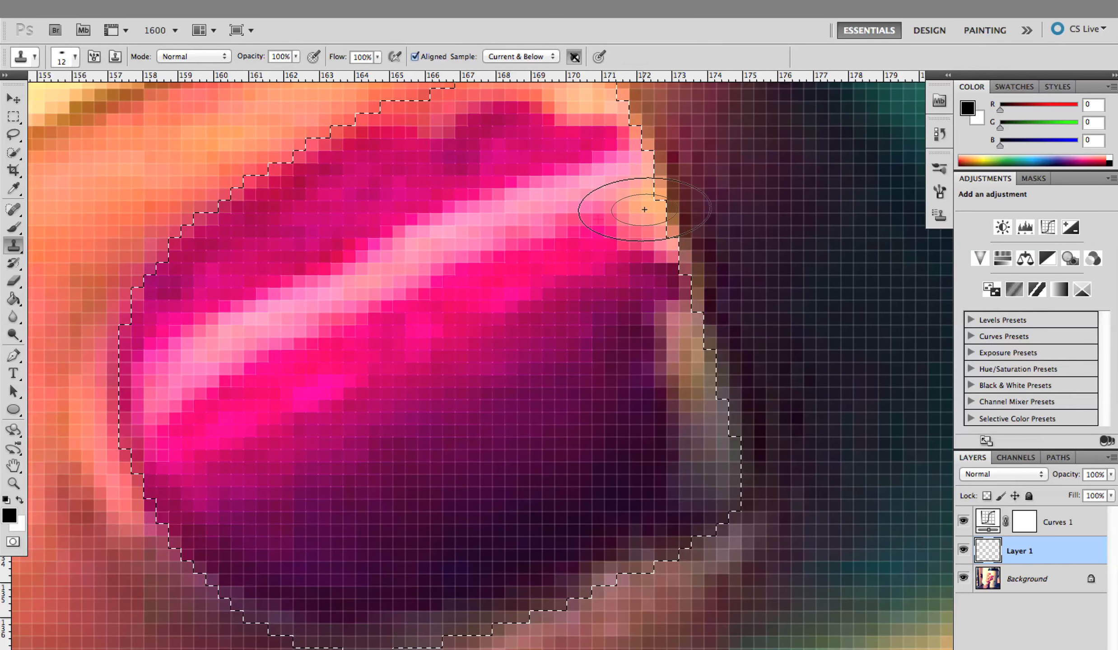
pyautogui.moveTo(633, 221); pyautogui.dragTo(637, 215)
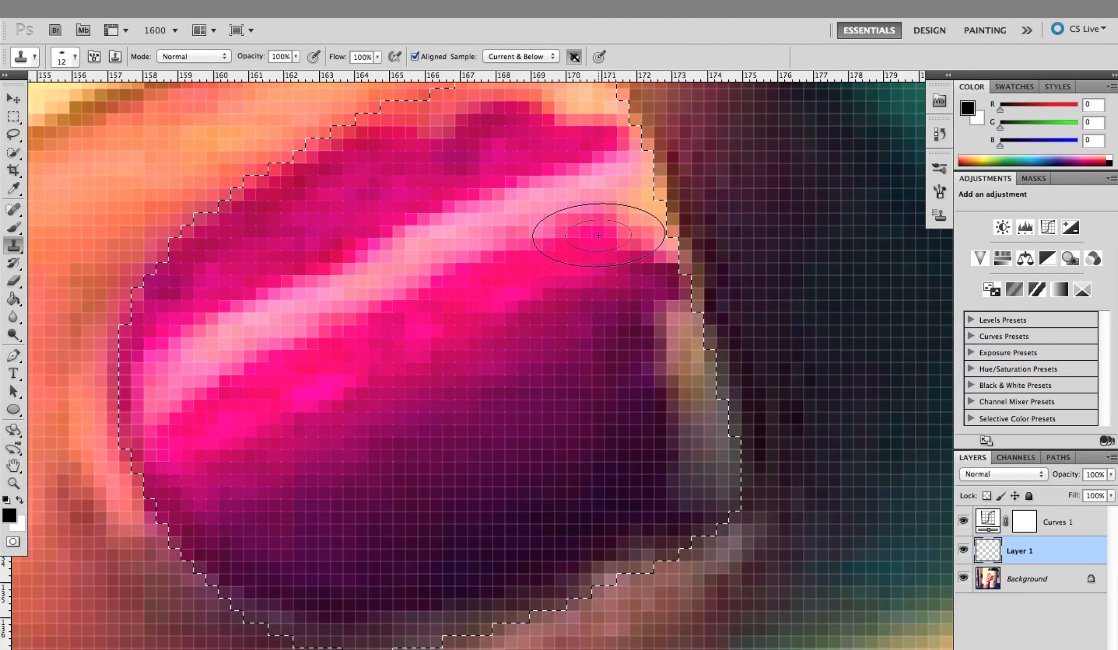
pyautogui.press('alt+super+z')
pyautogui.press('alt+super+z')
pyautogui.press('alt+super+z')
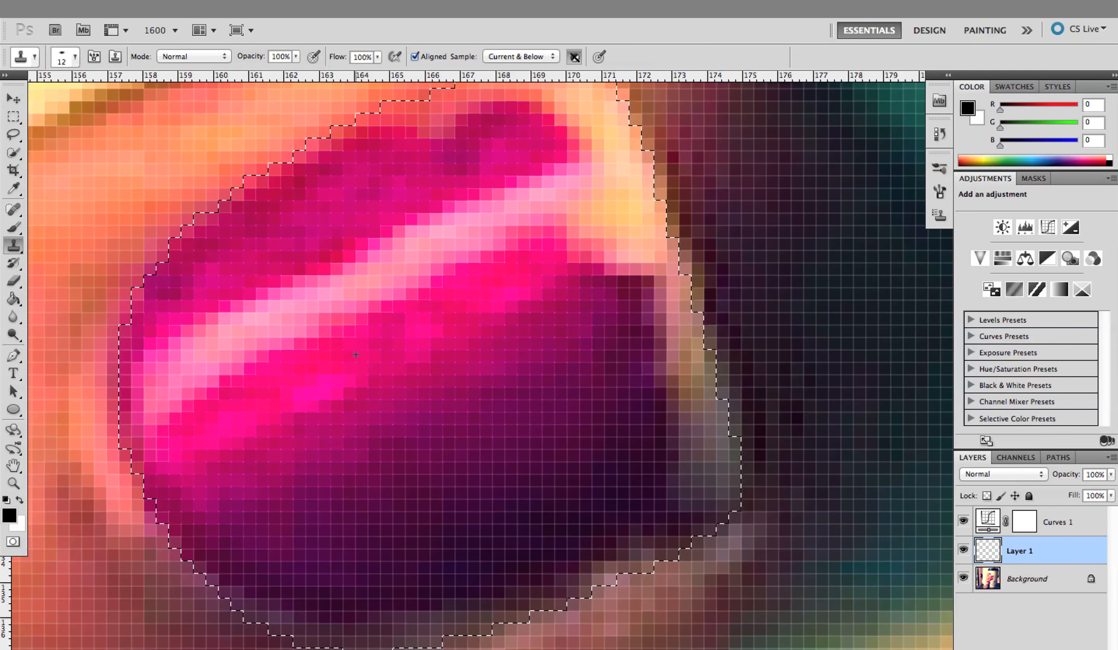
# Sample the bright pink polish below the highlight and clone it over the bare tip edge, down towards the lower tip corner
pyautogui.click(339, 359)
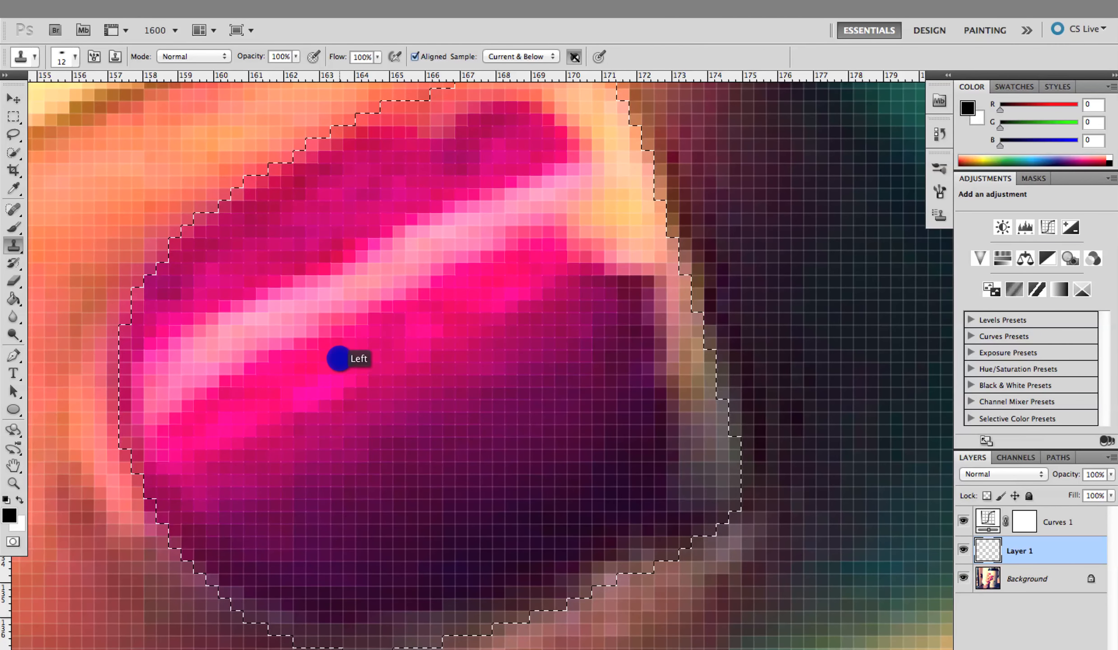
pyautogui.click(338, 358)
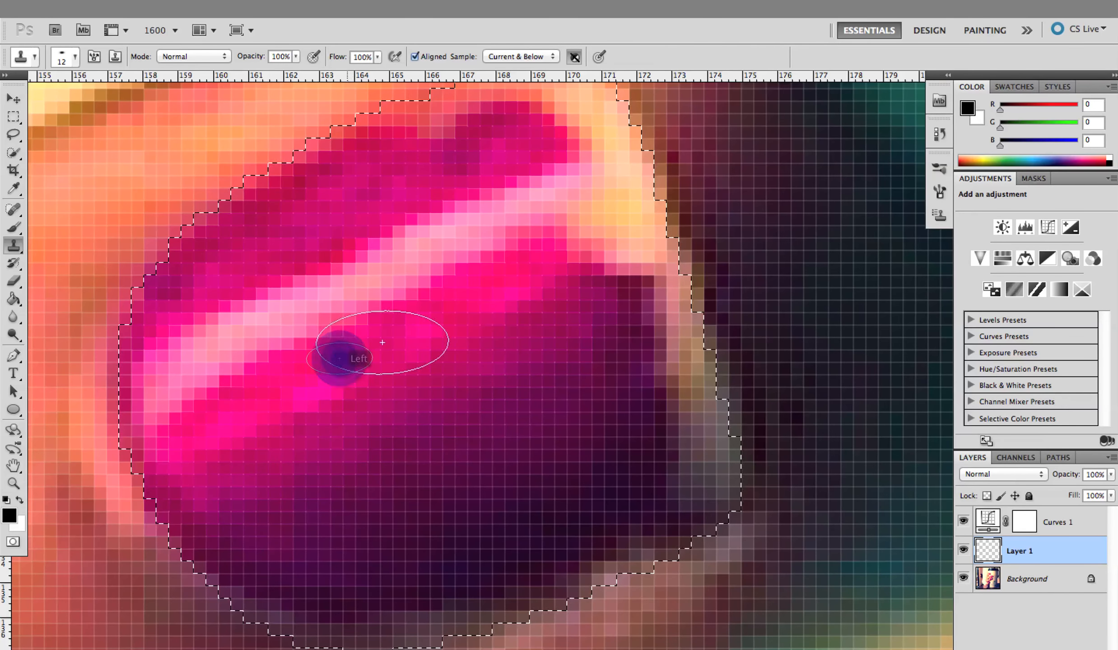
pyautogui.click(574, 234)
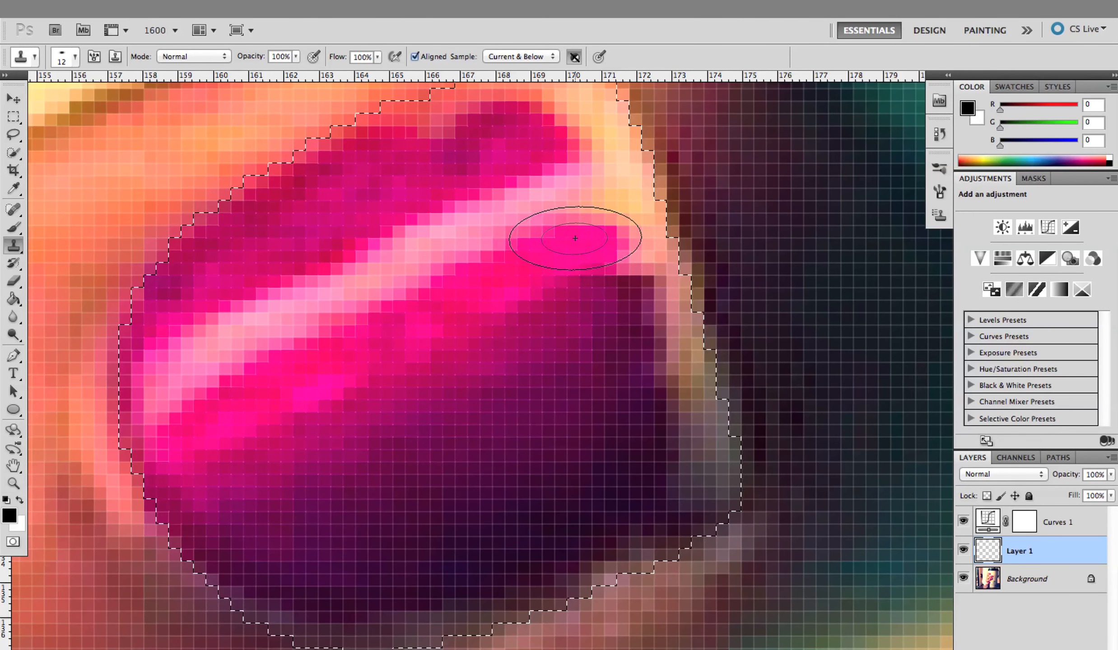
pyautogui.moveTo(582, 242)
pyautogui.mouseDown()
pyautogui.moveTo(533, 167)
pyautogui.moveTo(539, 230)
pyautogui.moveTo(607, 309)
pyautogui.moveTo(637, 448)
pyautogui.moveTo(660, 462)
pyautogui.mouseUp()
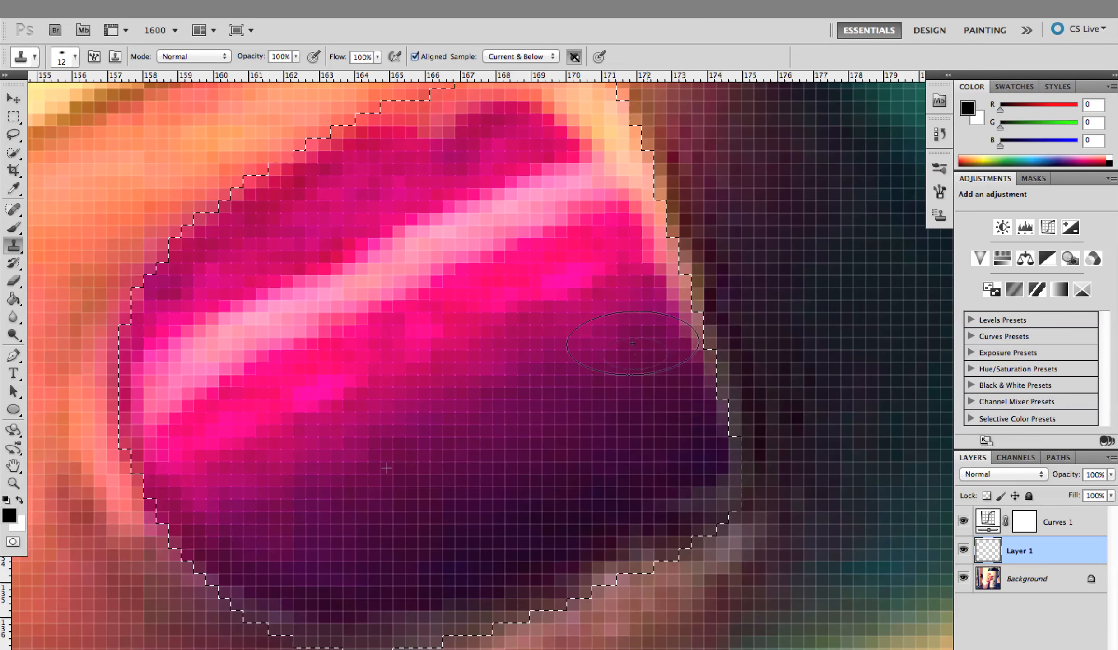
pyautogui.moveTo(565, 160); pyautogui.dragTo(587, 121)
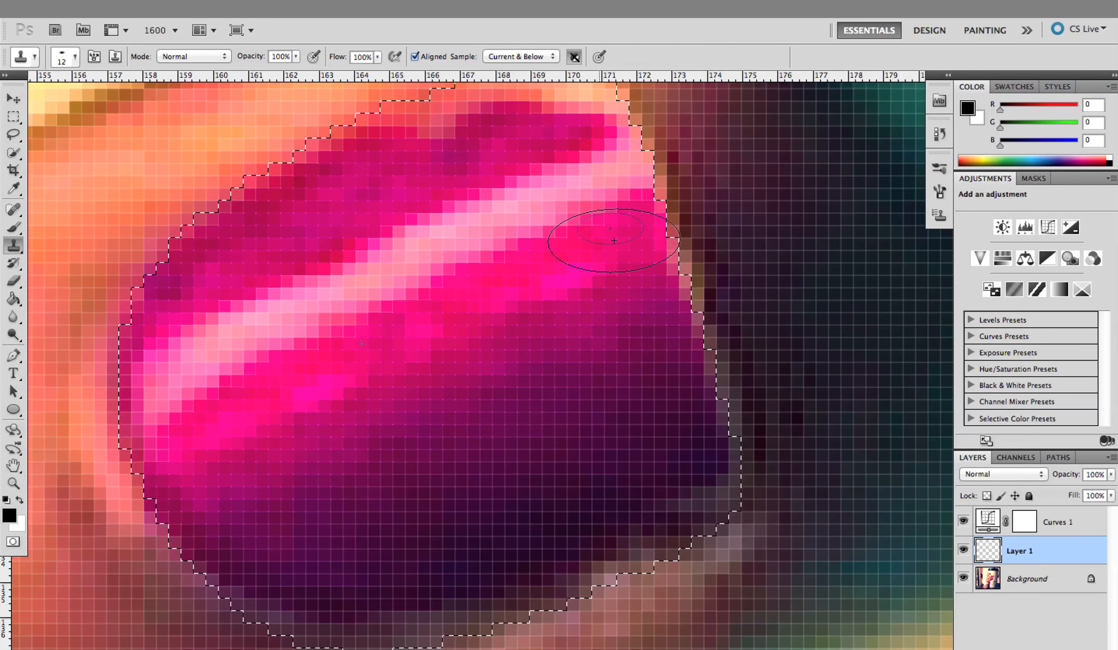
pyautogui.moveTo(682, 446); pyautogui.dragTo(680, 470)
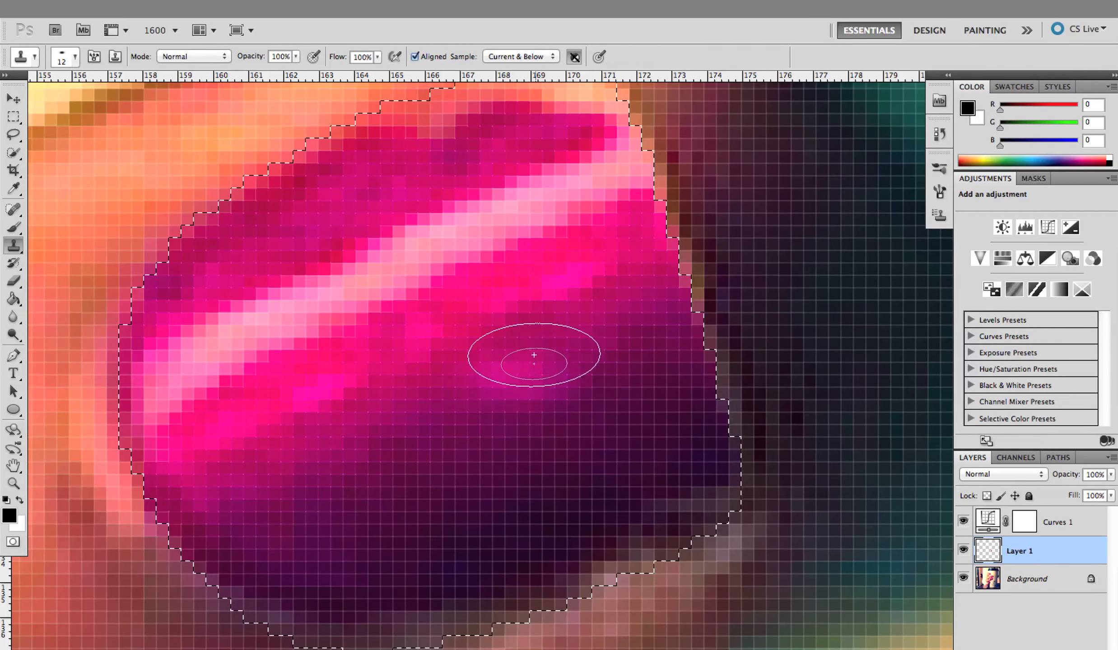
# Sample the magenta polish above the highlight and clone it over the remaining bare area up to the upper tip corner
pyautogui.moveTo(534, 354); pyautogui.dragTo(482, 294)
pyautogui.moveTo(458, 244); pyautogui.dragTo(452, 361)
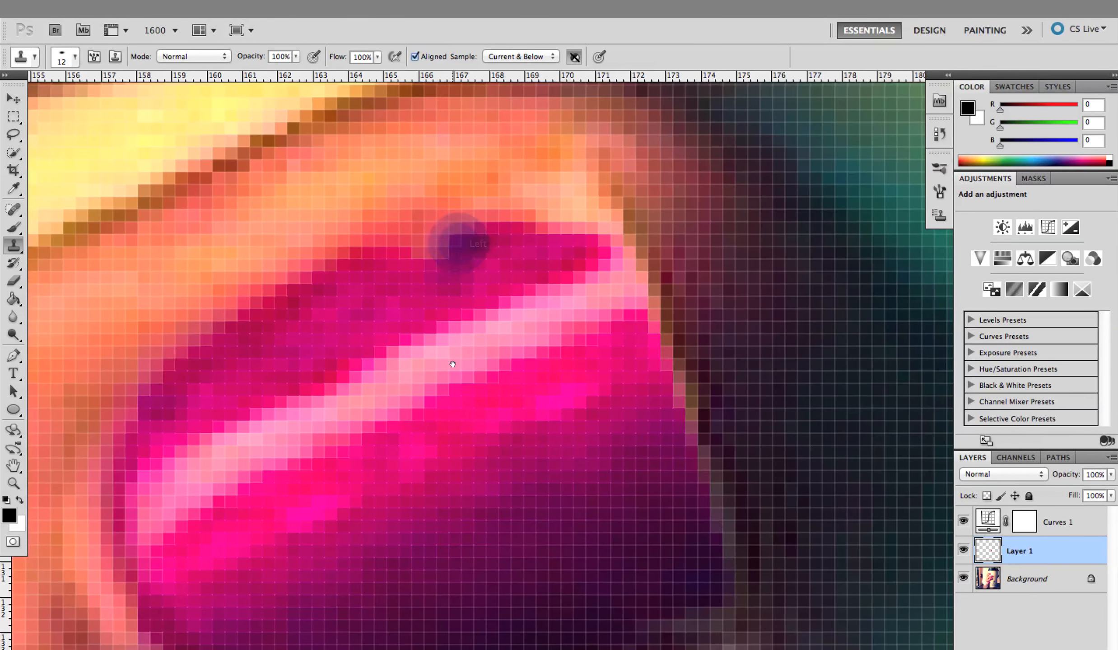
pyautogui.press('z')
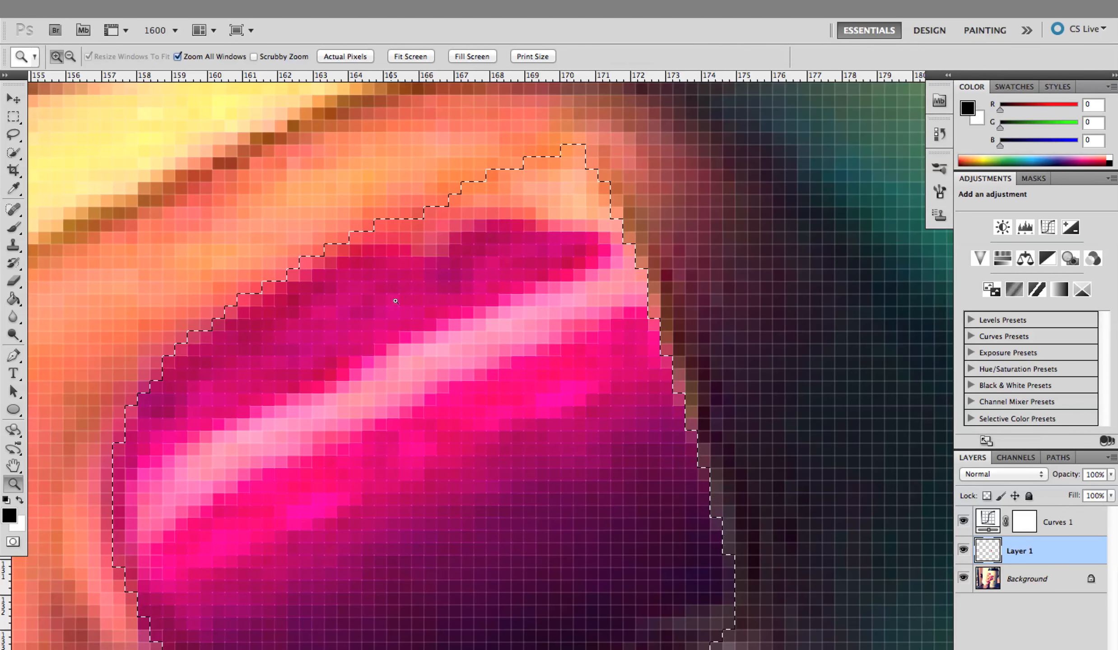
pyautogui.press('s')
pyautogui.press('x')
pyautogui.click(374, 296)
pyautogui.click(394, 300)
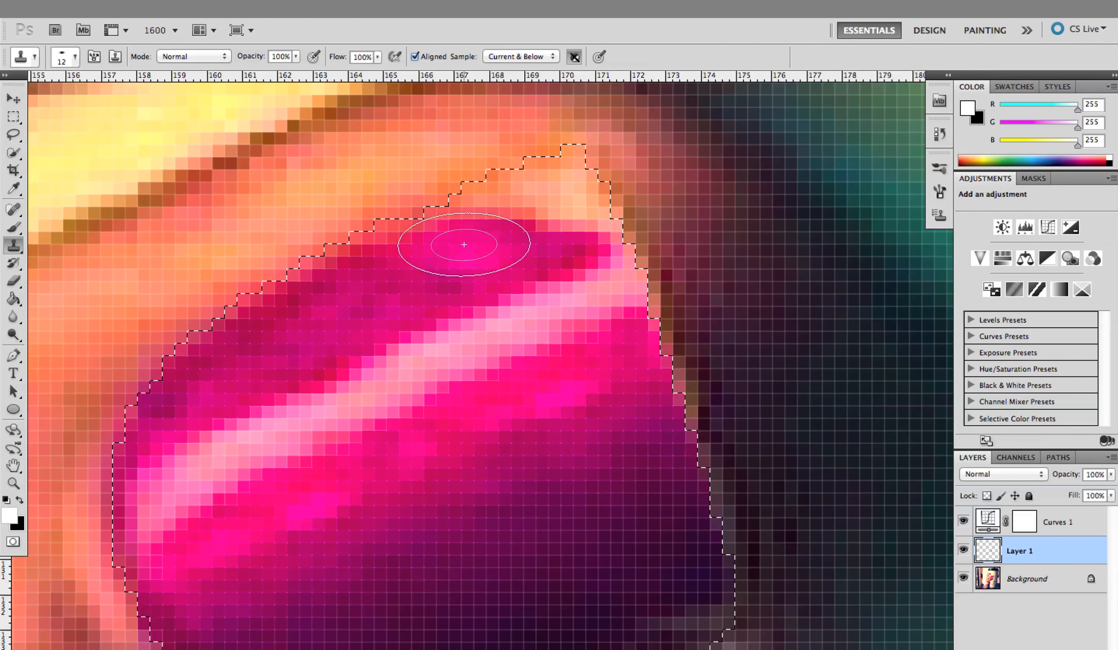
pyautogui.moveTo(459, 237)
pyautogui.mouseDown()
pyautogui.moveTo(531, 208)
pyautogui.moveTo(554, 220)
pyautogui.moveTo(550, 174)
pyautogui.mouseUp()
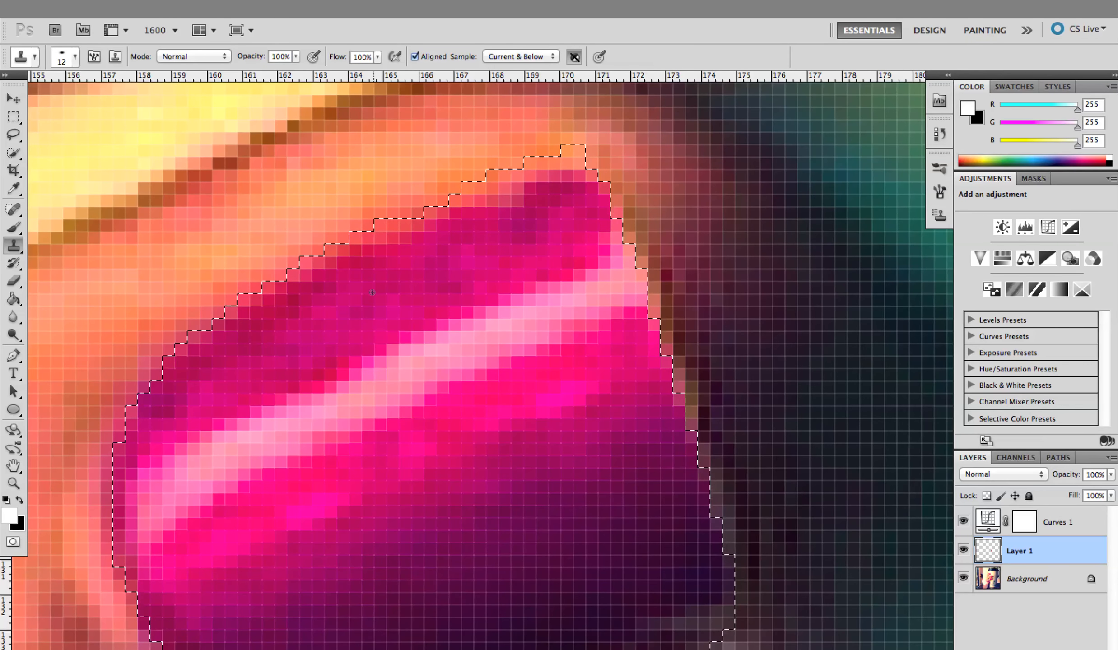
pyautogui.keyDown('alt'); pyautogui.click(362, 307); pyautogui.keyUp('alt')
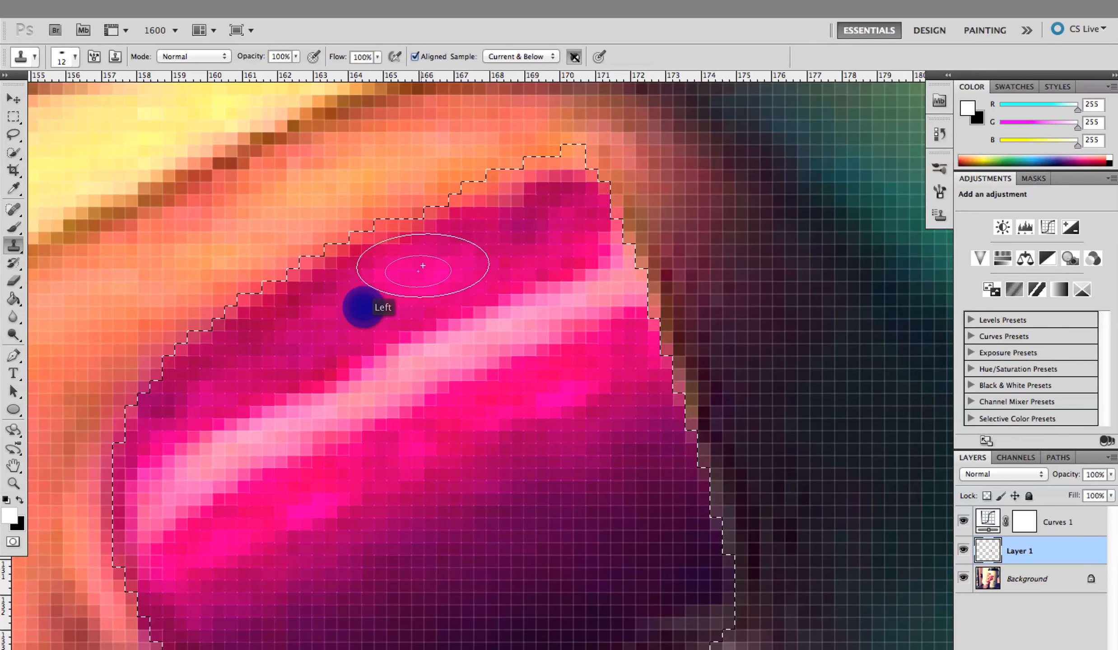
pyautogui.moveTo(451, 249)
pyautogui.mouseDown()
pyautogui.moveTo(524, 216)
pyautogui.moveTo(539, 192)
pyautogui.moveTo(570, 199)
pyautogui.moveTo(577, 175)
pyautogui.mouseUp()
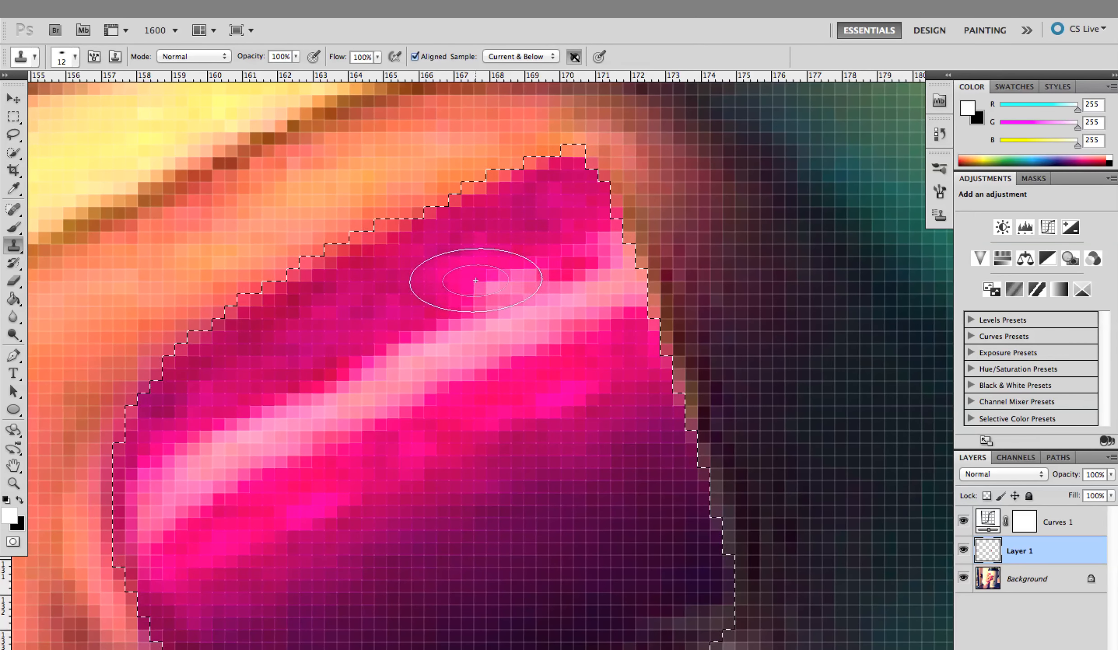
# Sample the dark purple polish in the lower part of the nail and clone it over the worn lower tip corner
pyautogui.press('space')
pyautogui.moveTo(599, 461)
pyautogui.mouseDown()
pyautogui.moveTo(532, 307)
pyautogui.moveTo(515, 367)
pyautogui.mouseUp()
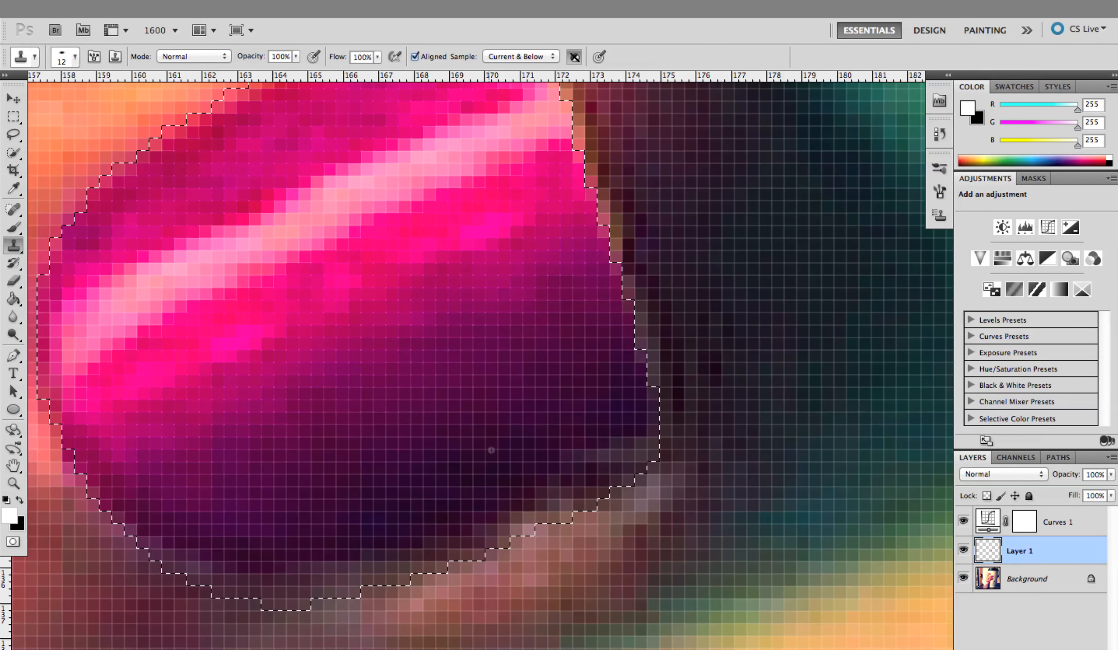
pyautogui.keyDown('alt'); pyautogui.click(471, 476); pyautogui.keyUp('alt')
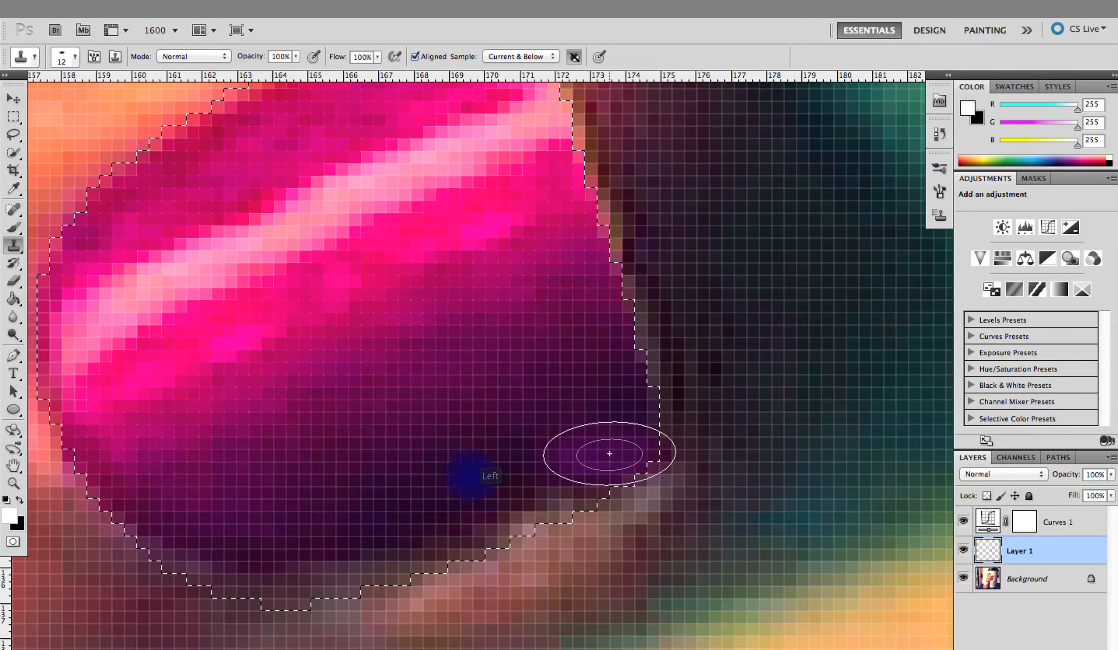
pyautogui.moveTo(605, 455)
pyautogui.mouseDown()
pyautogui.moveTo(543, 494)
pyautogui.moveTo(477, 513)
pyautogui.moveTo(464, 467)
pyautogui.mouseUp()
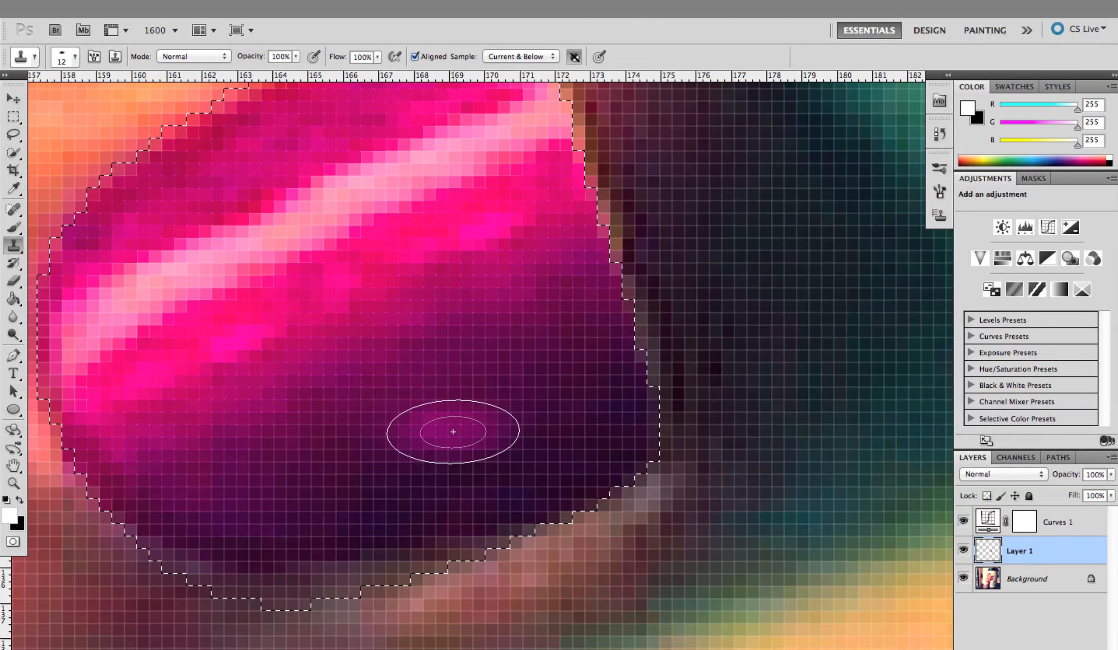
# Fit the whole photo in view, clear the nail selection, and zoom in on the second fingernail from the top
pyautogui.press('super+0')
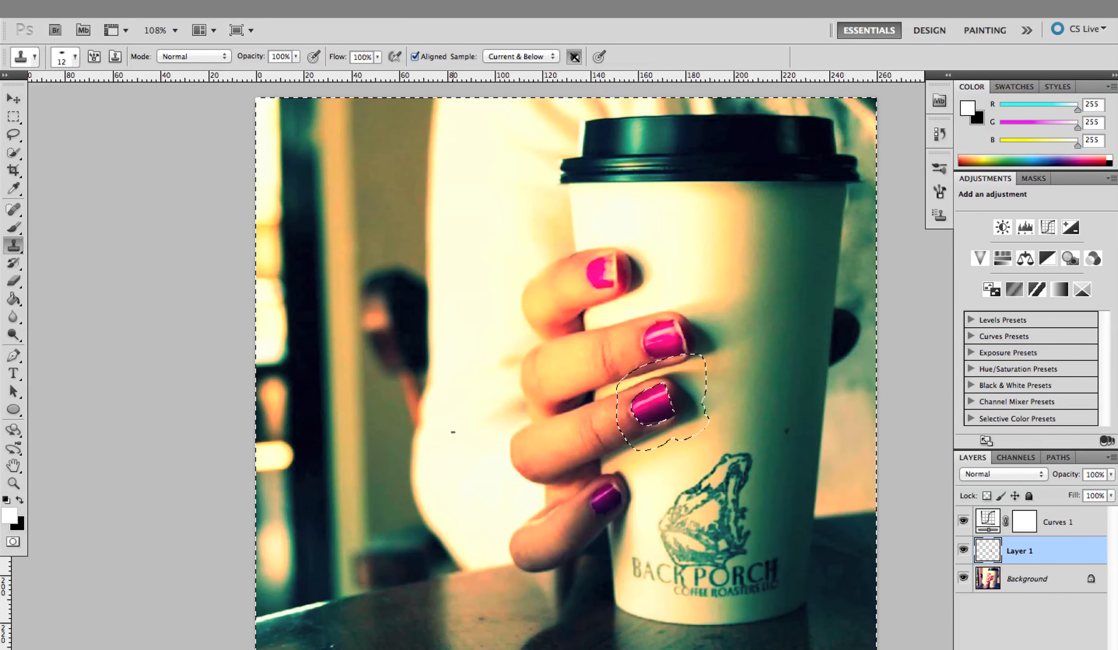
pyautogui.press('super+d')
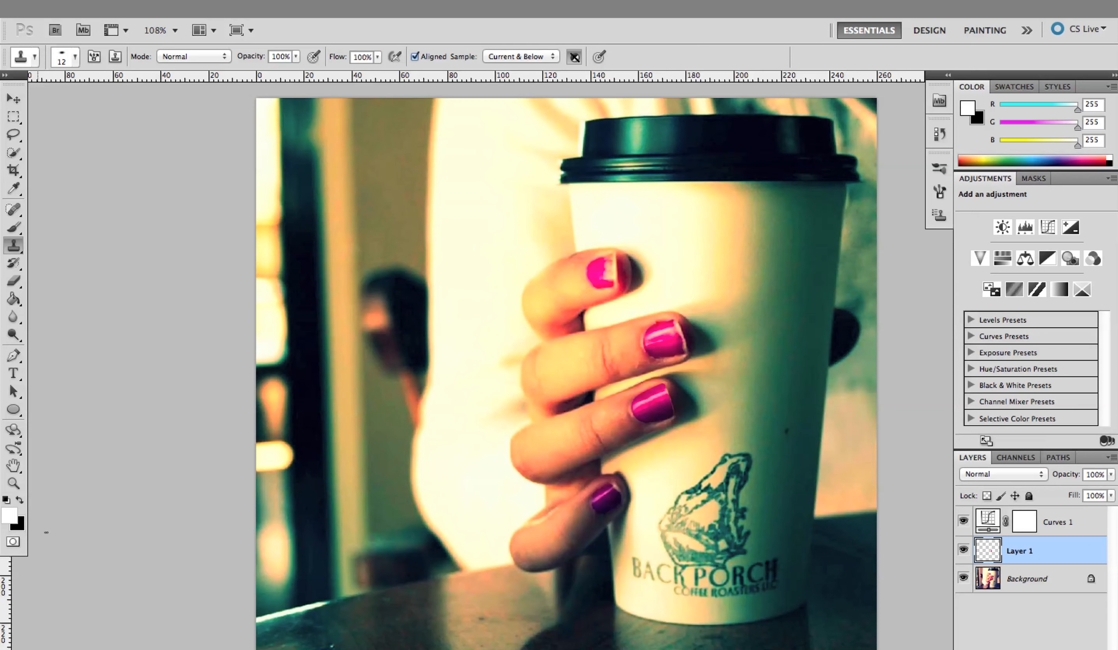
pyautogui.click(13, 484)
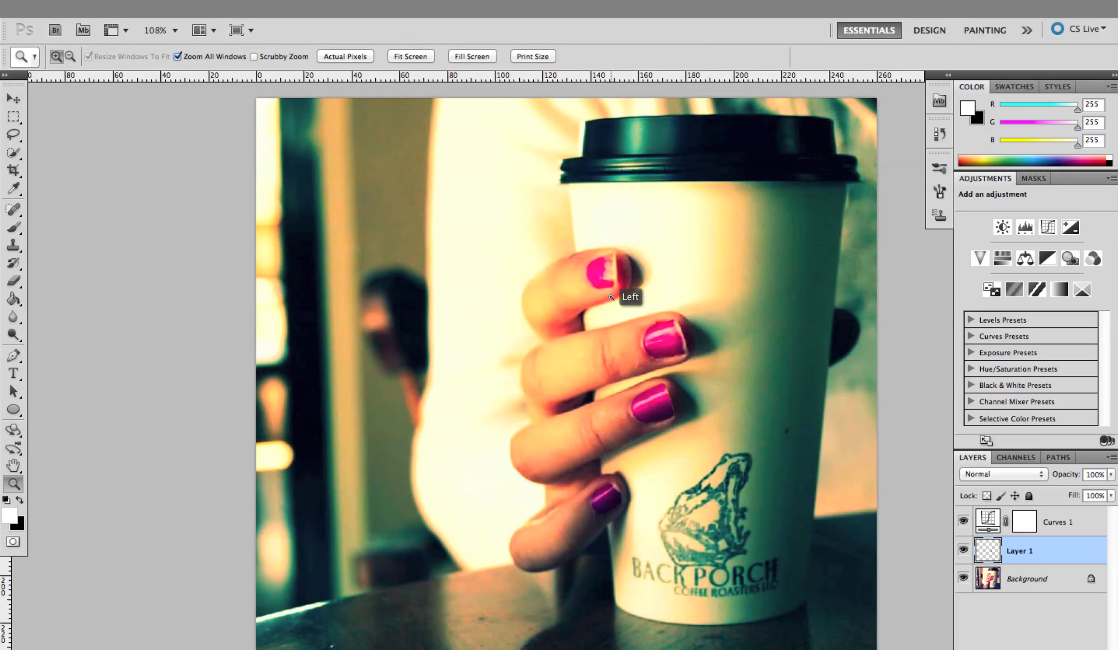
pyautogui.moveTo(610, 297); pyautogui.dragTo(704, 396)
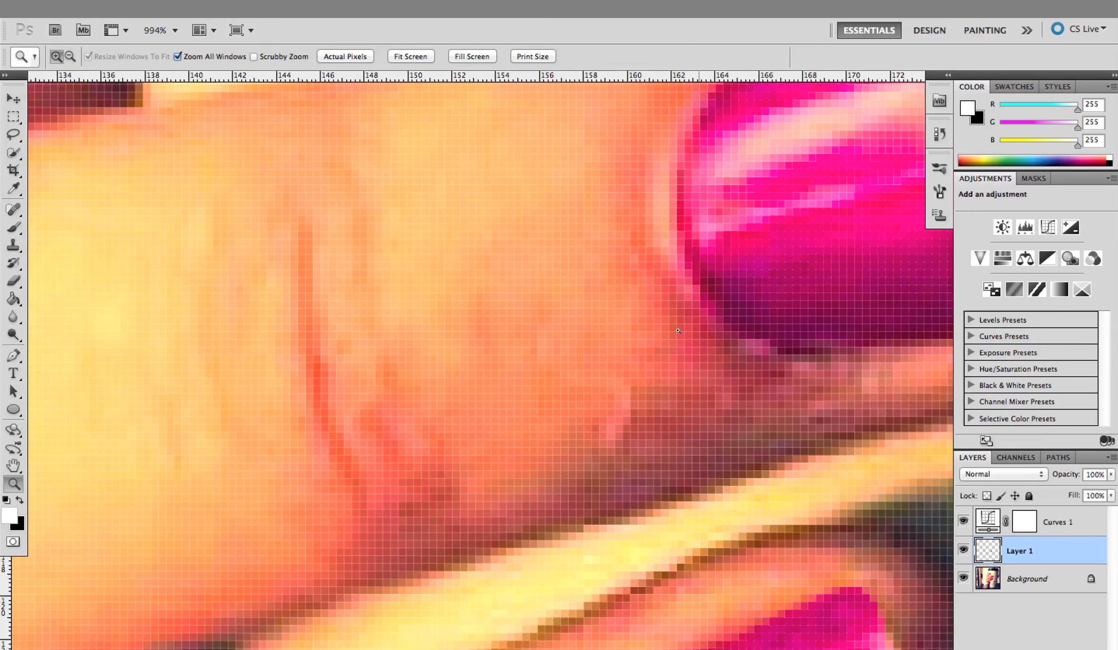
# Enter Quick Mask mode on the second fingernail and set up a hard round brush of 11 px with 100% hardness
pyautogui.moveTo(718, 247); pyautogui.dragTo(323, 357)
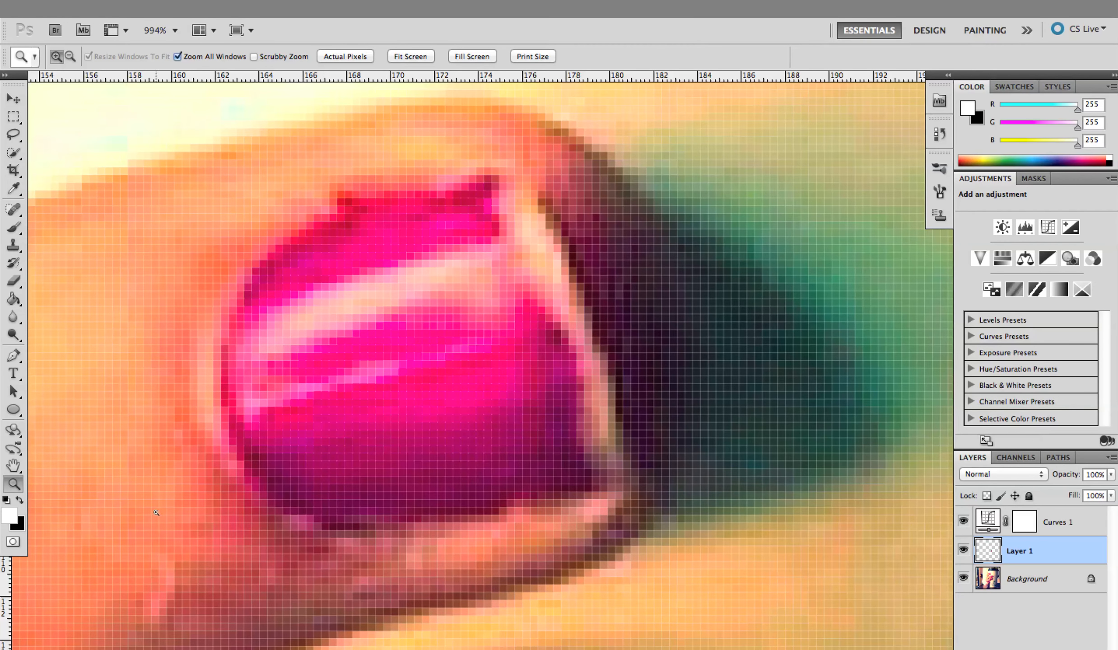
pyautogui.click(13, 542)
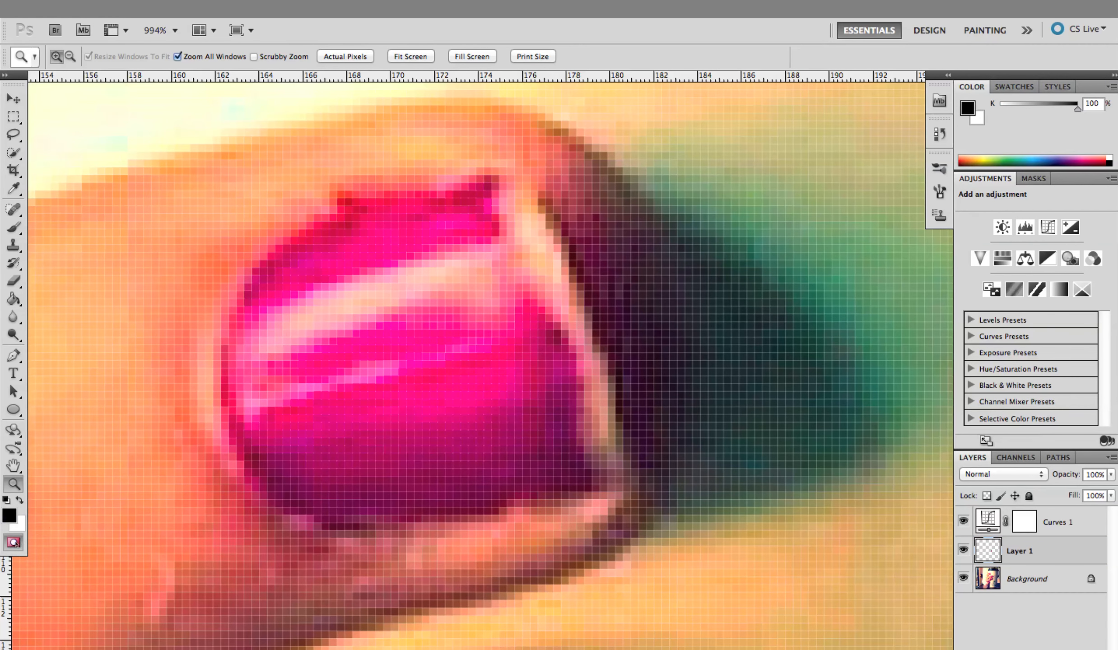
pyautogui.click(12, 227)
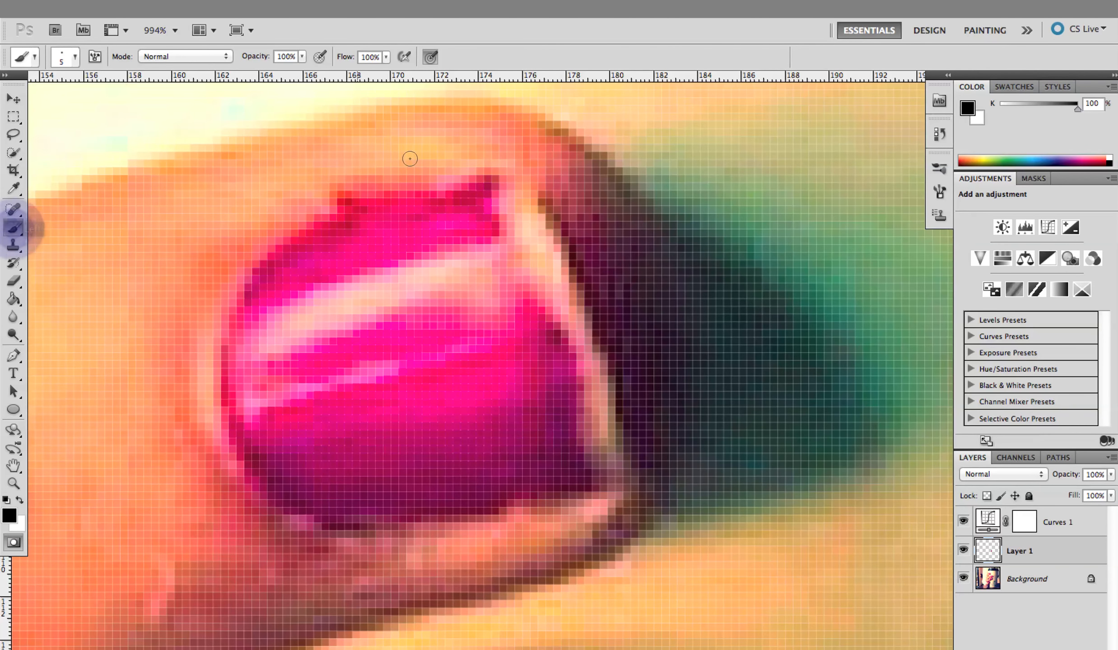
pyautogui.moveTo(342, 195); pyautogui.dragTo(350, 196)
pyautogui.click(75, 57)
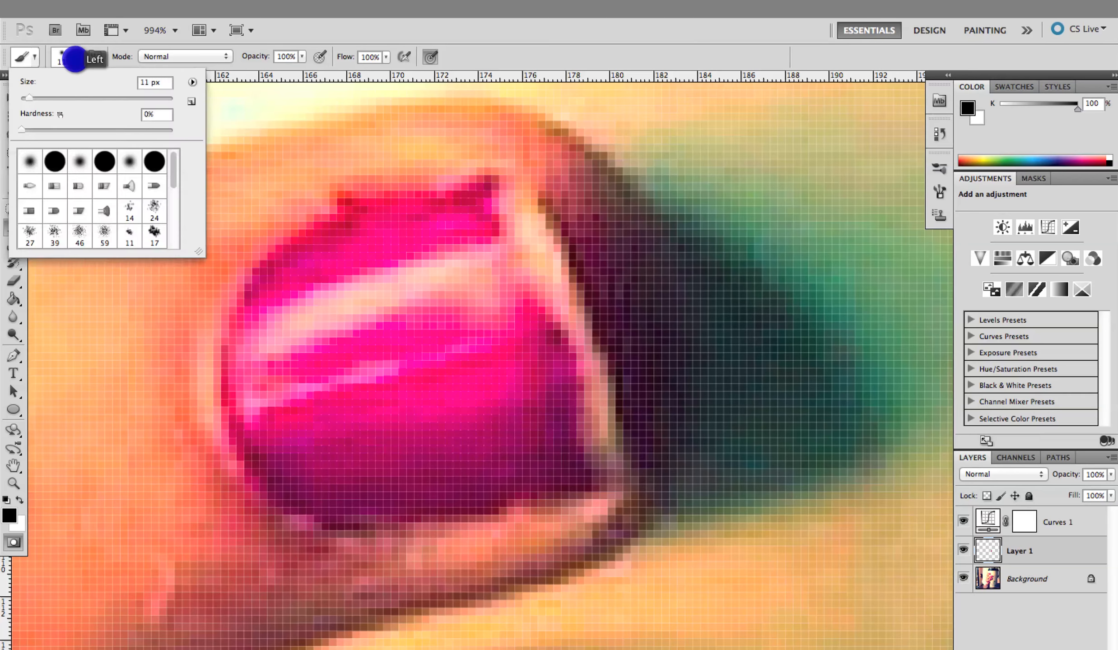
pyautogui.click(55, 161)
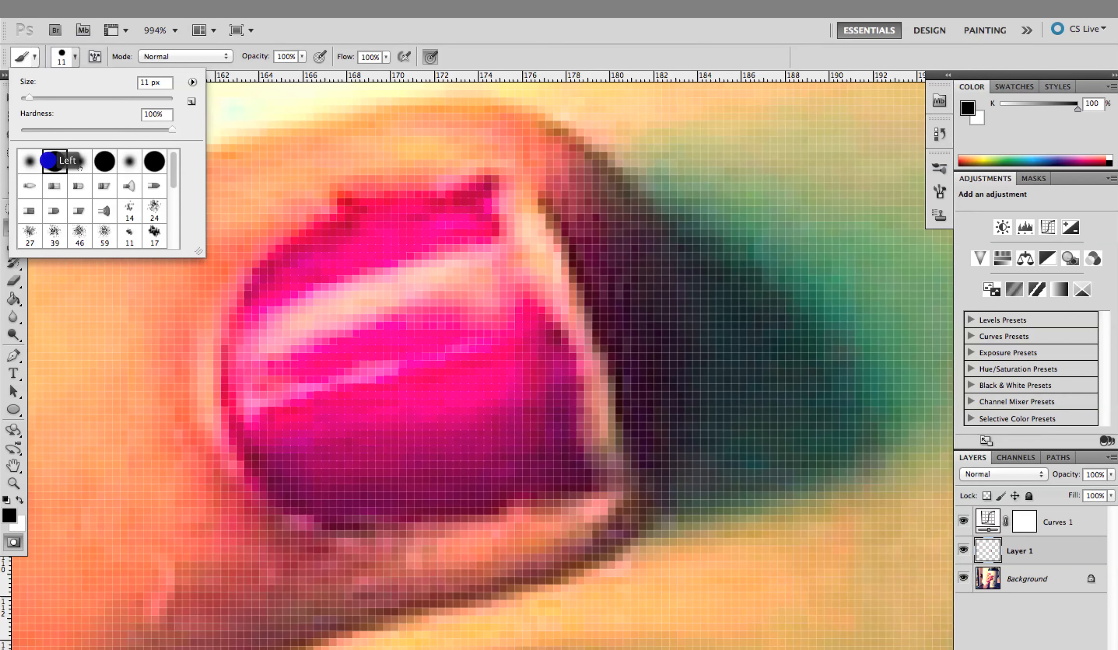
pyautogui.click(356, 158)
# Paint the mask over the skin along the nail's upper edge, base and lower edge, erasing any spill over the polish
pyautogui.moveTo(399, 130)
pyautogui.mouseDown()
pyautogui.moveTo(246, 218)
pyautogui.moveTo(208, 259)
pyautogui.moveTo(171, 345)
pyautogui.mouseUp()
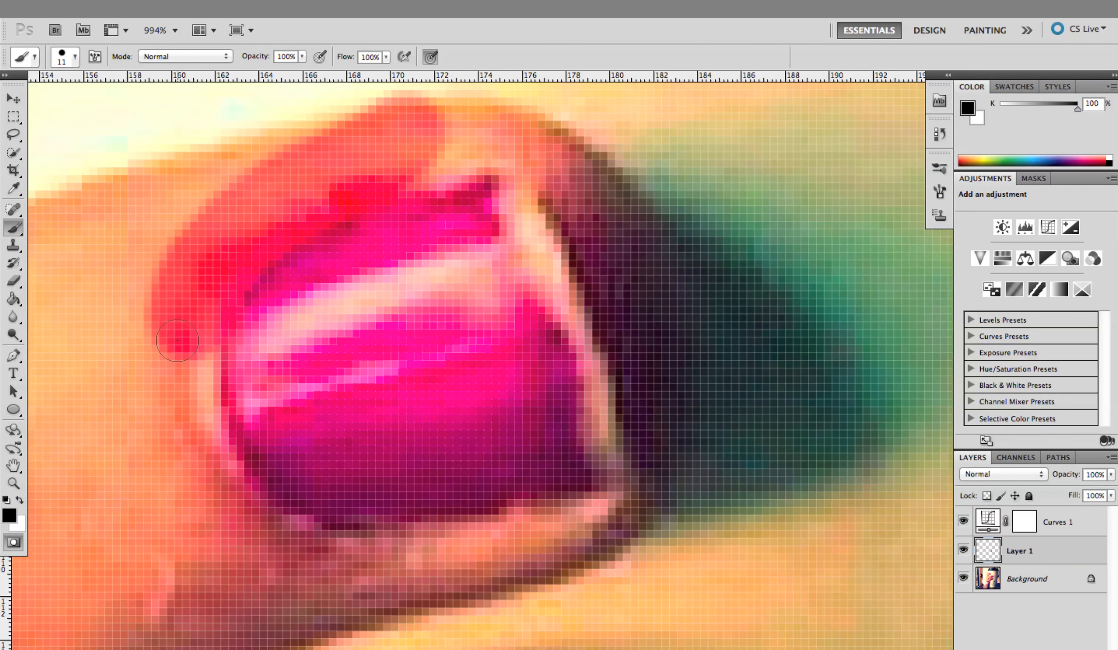
pyautogui.moveTo(220, 280)
pyautogui.mouseDown()
pyautogui.moveTo(191, 322)
pyautogui.moveTo(178, 411)
pyautogui.moveTo(244, 507)
pyautogui.moveTo(300, 536)
pyautogui.moveTo(483, 555)
pyautogui.moveTo(484, 508)
pyautogui.mouseUp()
pyautogui.press('x')
pyautogui.moveTo(315, 287)
pyautogui.mouseDown()
pyautogui.moveTo(276, 337)
pyautogui.moveTo(283, 425)
pyautogui.mouseUp()
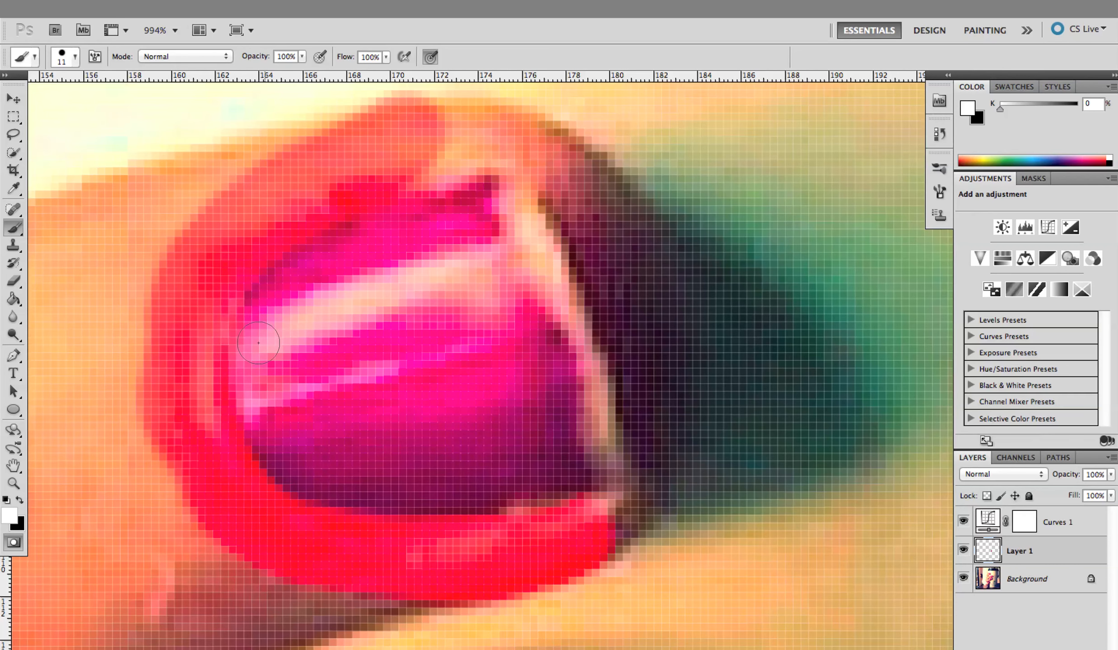
pyautogui.moveTo(331, 477)
pyautogui.mouseDown()
pyautogui.moveTo(432, 509)
pyautogui.moveTo(572, 487)
pyautogui.mouseUp()
pyautogui.press('x')
pyautogui.moveTo(452, 581)
pyautogui.mouseDown()
pyautogui.moveTo(601, 564)
pyautogui.moveTo(445, 592)
pyautogui.moveTo(384, 624)
pyautogui.mouseUp()
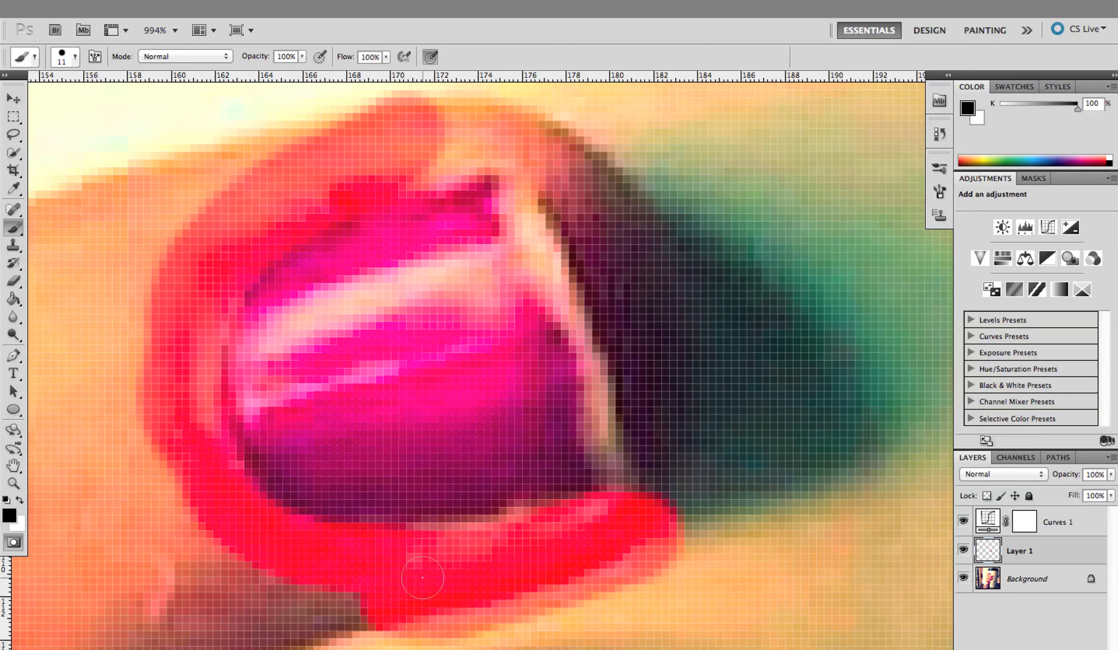
# Paint the mask over the fingertip above the nail and along the tip edge down to the lower tip corner
pyautogui.moveTo(430, 146)
pyautogui.mouseDown()
pyautogui.moveTo(474, 124)
pyautogui.moveTo(567, 169)
pyautogui.moveTo(617, 269)
pyautogui.mouseUp()
pyautogui.moveTo(591, 232)
pyautogui.mouseDown()
pyautogui.moveTo(632, 292)
pyautogui.moveTo(654, 355)
pyautogui.moveTo(650, 379)
pyautogui.mouseUp()
pyautogui.moveTo(647, 318)
pyautogui.mouseDown()
pyautogui.moveTo(631, 321)
pyautogui.moveTo(659, 448)
pyautogui.moveTo(660, 523)
pyautogui.mouseUp()
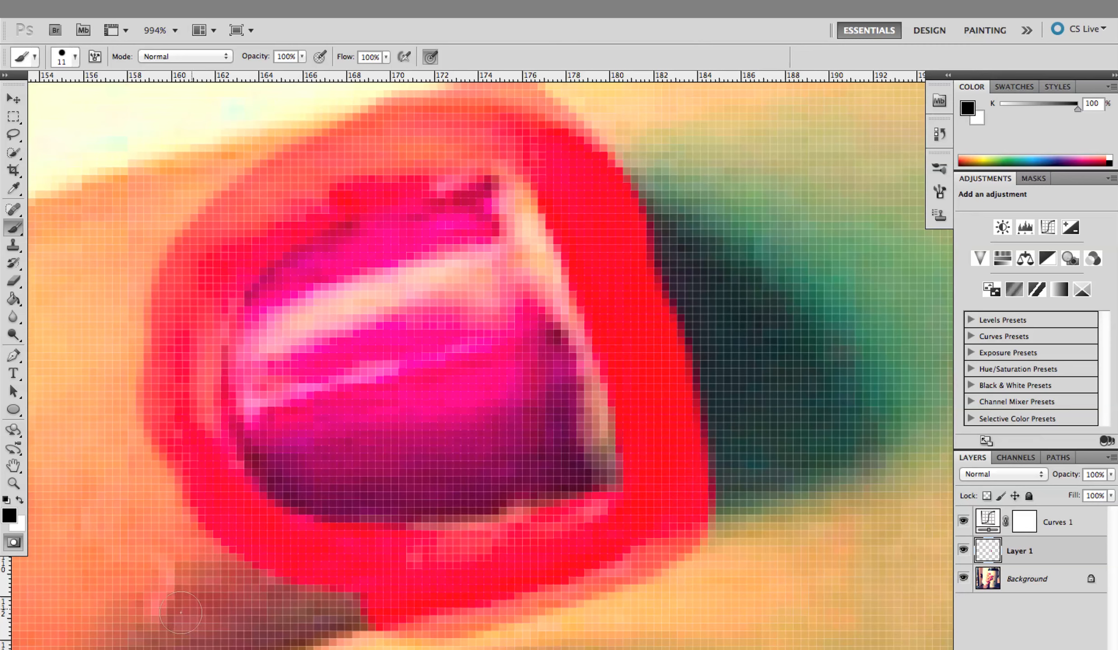
# Widen the masked band all around the nail and fill its gaps, keeping the polish and bare tip unmasked
pyautogui.moveTo(284, 571)
pyautogui.mouseDown()
pyautogui.moveTo(257, 569)
pyautogui.moveTo(225, 486)
pyautogui.mouseUp()
pyautogui.press('x')
pyautogui.moveTo(289, 447)
pyautogui.mouseDown()
pyautogui.moveTo(302, 441)
pyautogui.moveTo(288, 459)
pyautogui.mouseUp()
pyautogui.press('x')
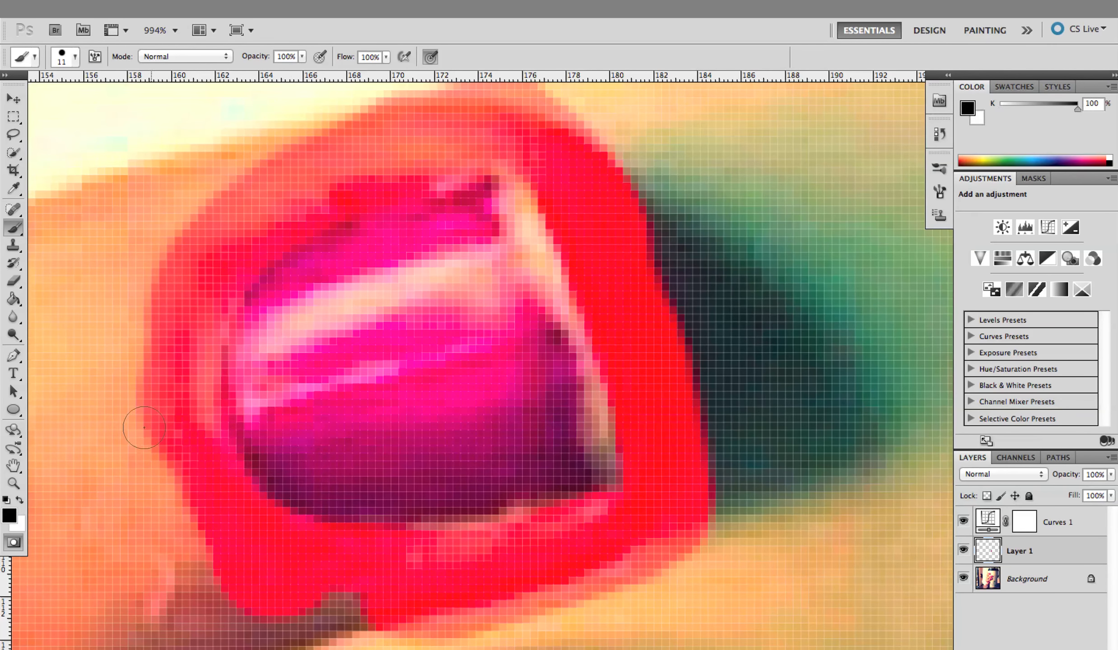
pyautogui.moveTo(188, 448)
pyautogui.mouseDown()
pyautogui.moveTo(182, 298)
pyautogui.moveTo(173, 325)
pyautogui.moveTo(171, 442)
pyautogui.moveTo(183, 313)
pyautogui.moveTo(241, 211)
pyautogui.moveTo(389, 157)
pyautogui.moveTo(215, 185)
pyautogui.moveTo(238, 164)
pyautogui.moveTo(419, 108)
pyautogui.moveTo(512, 111)
pyautogui.moveTo(582, 148)
pyautogui.moveTo(654, 241)
pyautogui.moveTo(699, 361)
pyautogui.mouseUp()
pyautogui.moveTo(741, 436)
pyautogui.mouseDown()
pyautogui.moveTo(739, 490)
pyautogui.moveTo(552, 583)
pyautogui.moveTo(302, 619)
pyautogui.moveTo(207, 546)
pyautogui.moveTo(178, 465)
pyautogui.moveTo(182, 325)
pyautogui.moveTo(209, 256)
pyautogui.mouseUp()
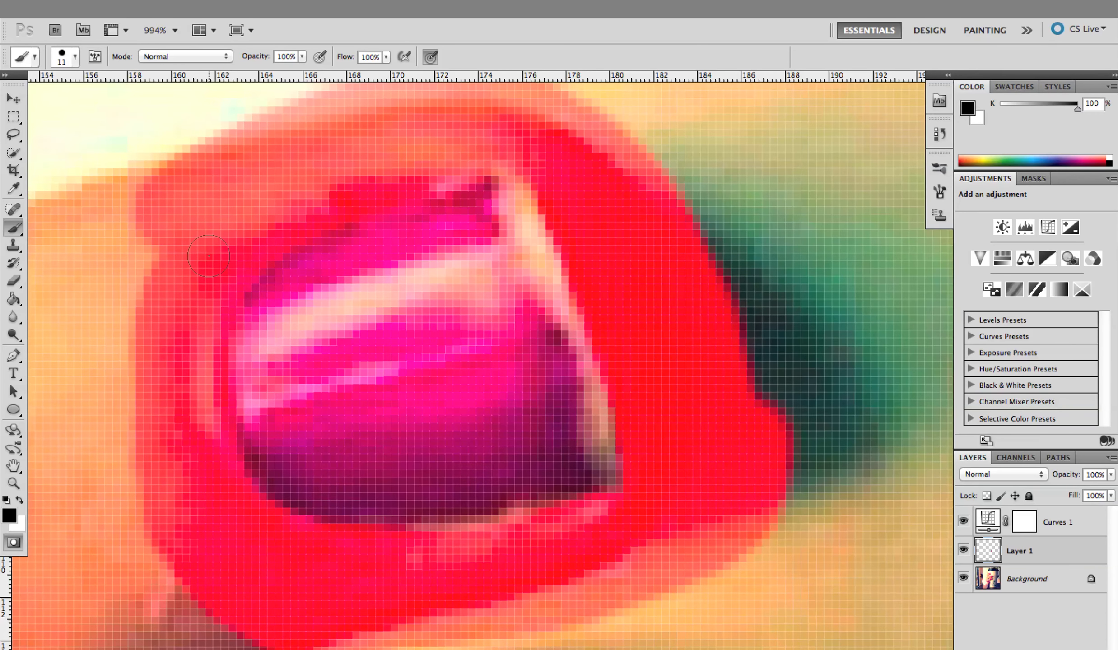
pyautogui.moveTo(488, 112)
pyautogui.mouseDown()
pyautogui.moveTo(176, 243)
pyautogui.moveTo(196, 205)
pyautogui.moveTo(105, 438)
pyautogui.moveTo(126, 212)
pyautogui.moveTo(104, 472)
pyautogui.moveTo(147, 529)
pyautogui.moveTo(349, 576)
pyautogui.mouseUp()
pyautogui.moveTo(591, 565)
pyautogui.mouseDown()
pyautogui.moveTo(696, 553)
pyautogui.moveTo(406, 649)
pyautogui.moveTo(118, 554)
pyautogui.moveTo(405, 117)
pyautogui.mouseUp()
pyautogui.moveTo(631, 135)
pyautogui.mouseDown()
pyautogui.moveTo(654, 125)
pyautogui.moveTo(765, 399)
pyautogui.moveTo(592, 113)
pyautogui.moveTo(560, 96)
pyautogui.mouseUp()
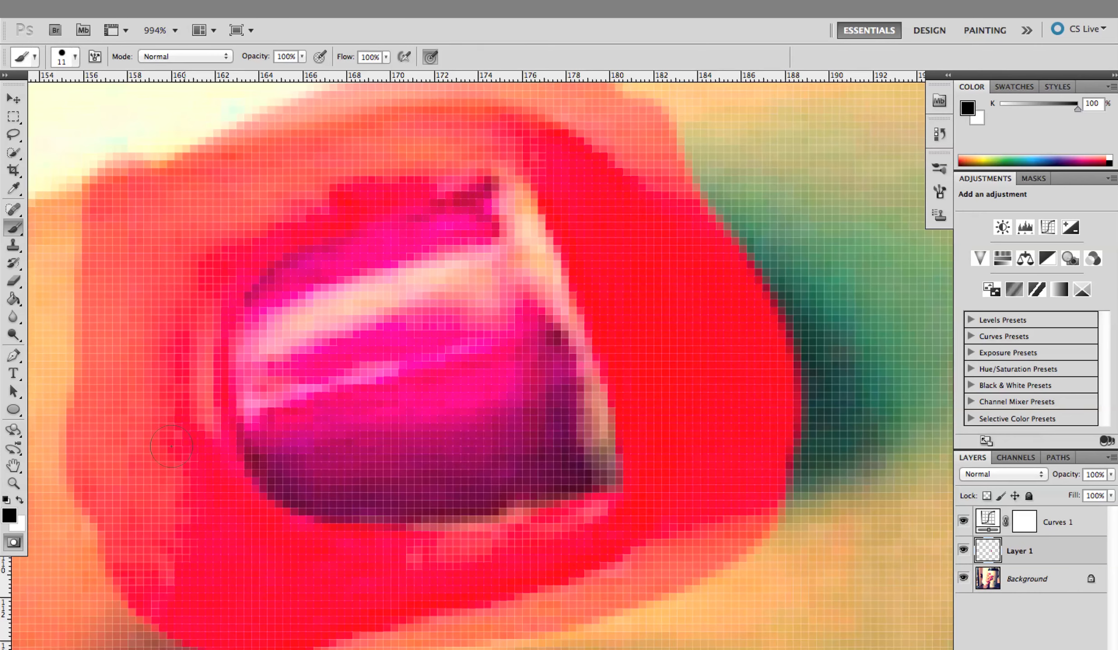
# Touch up the mask at the nail's base and lower edge, and convert it to a selection to check the outline
pyautogui.press('x')
pyautogui.click(284, 318)
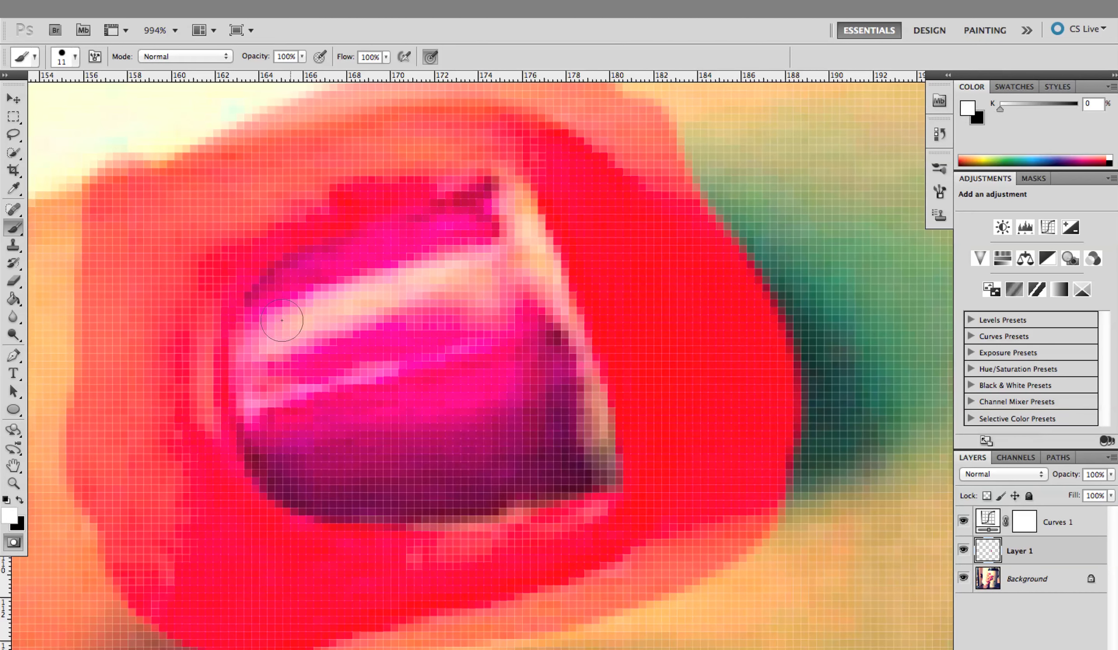
pyautogui.press('x')
pyautogui.click(486, 563)
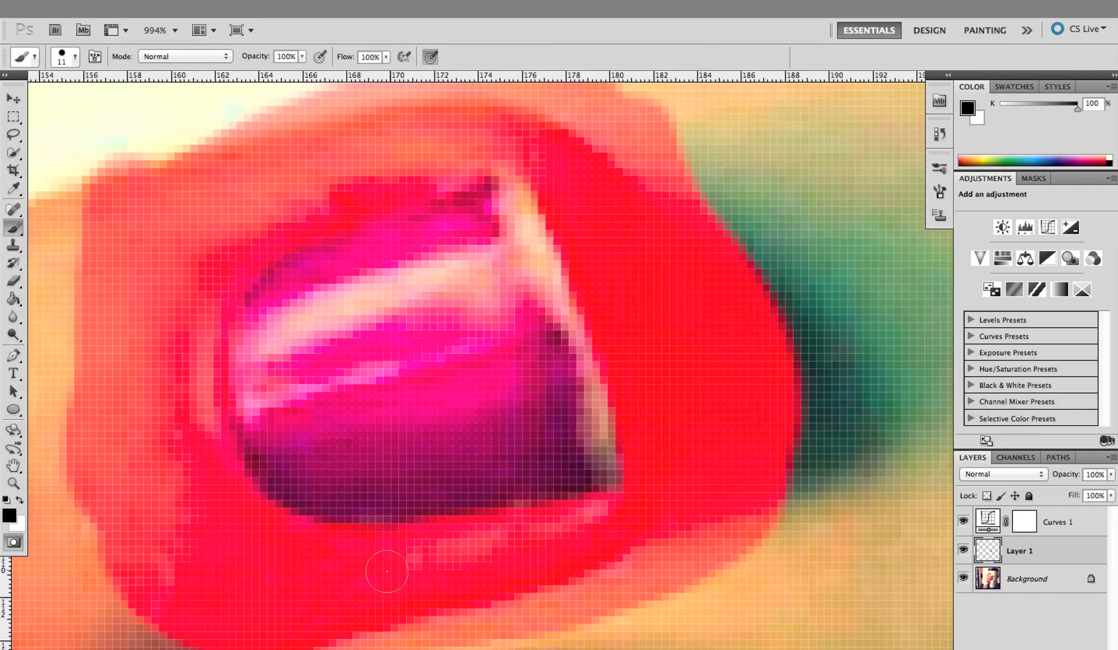
pyautogui.click(157, 193)
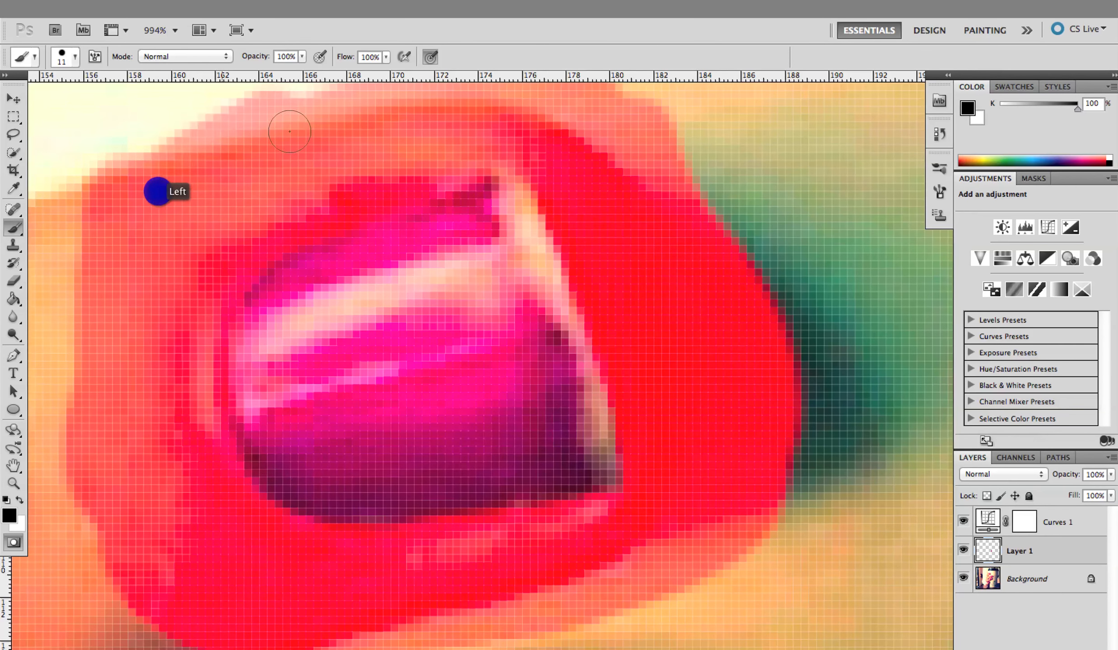
pyautogui.click(13, 542)
pyautogui.rightClick(9, 559)
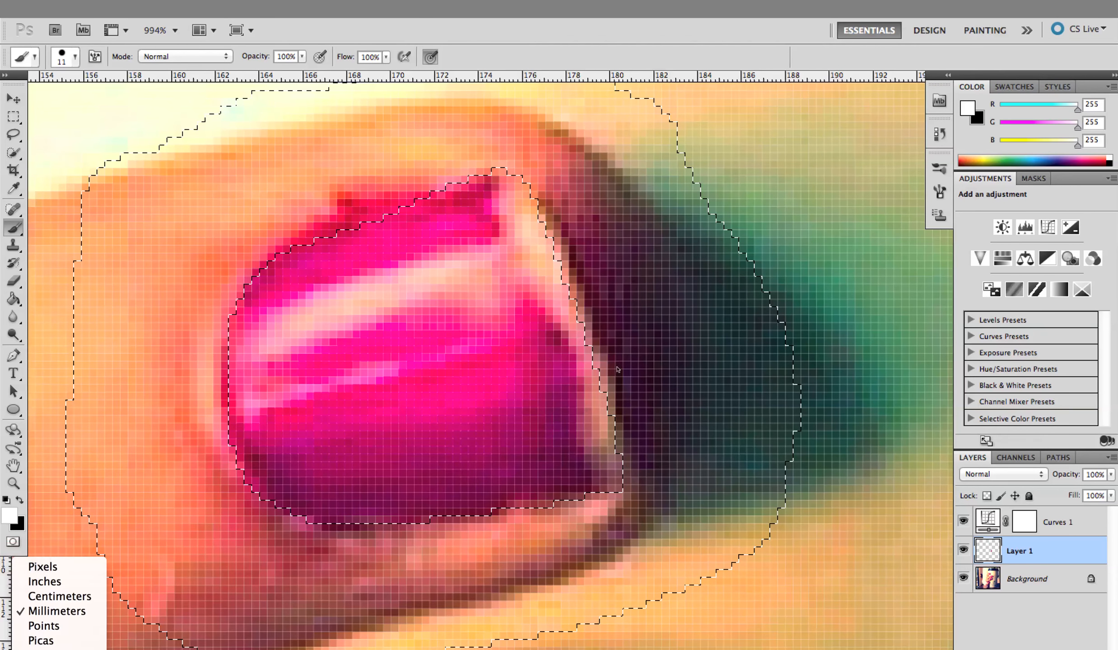
pyautogui.click(629, 329)
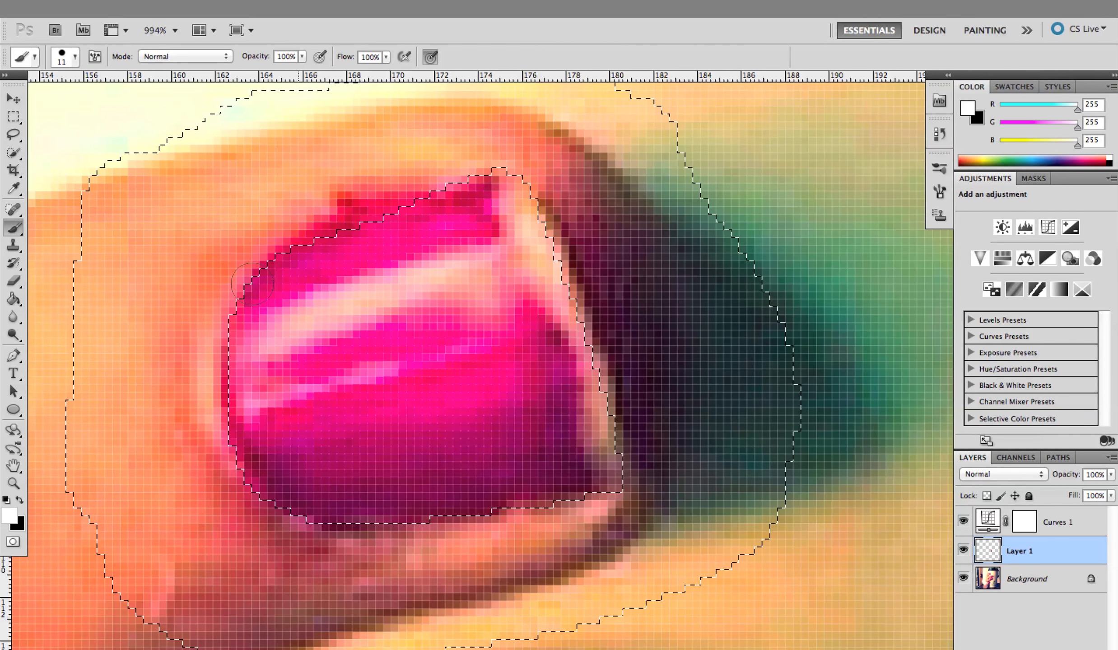
# Return to Quick Mask, refine the upper corner and tip edge with an 11 px soft round brush at 0% hardness, and reload the selection
pyautogui.click(13, 483)
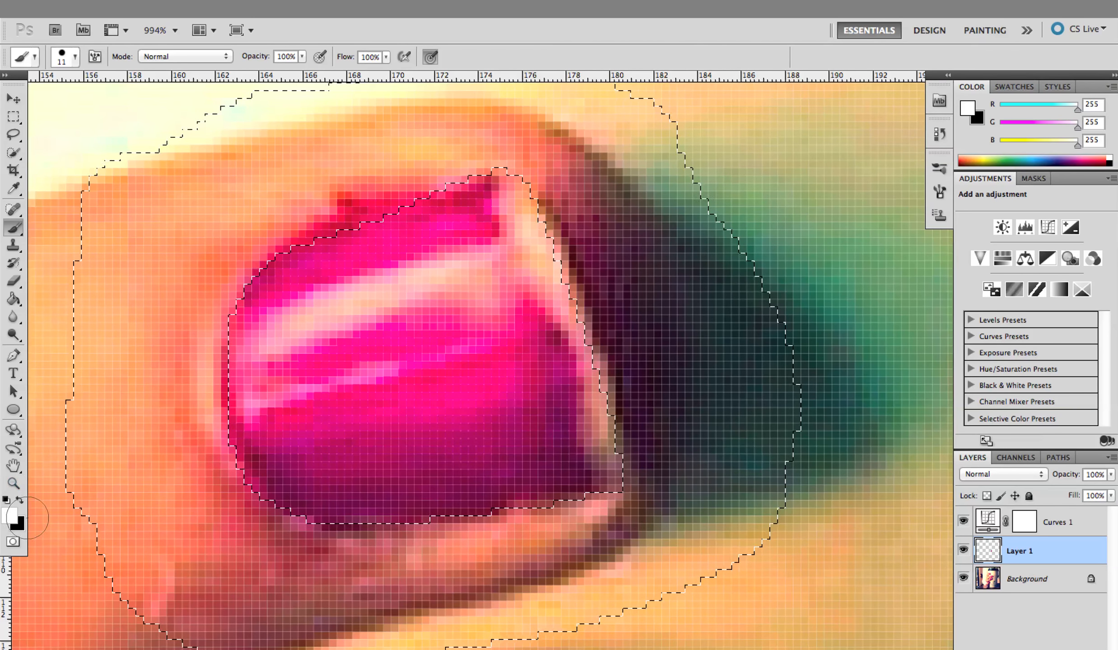
pyautogui.click(12, 542)
pyautogui.click(75, 57)
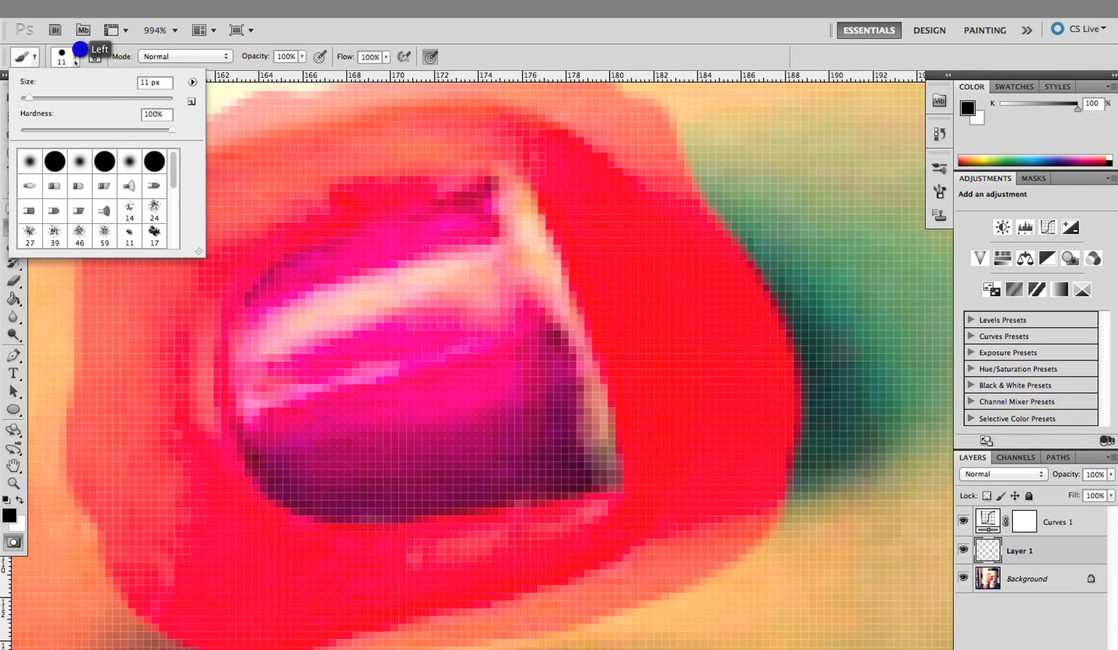
pyautogui.click(30, 161)
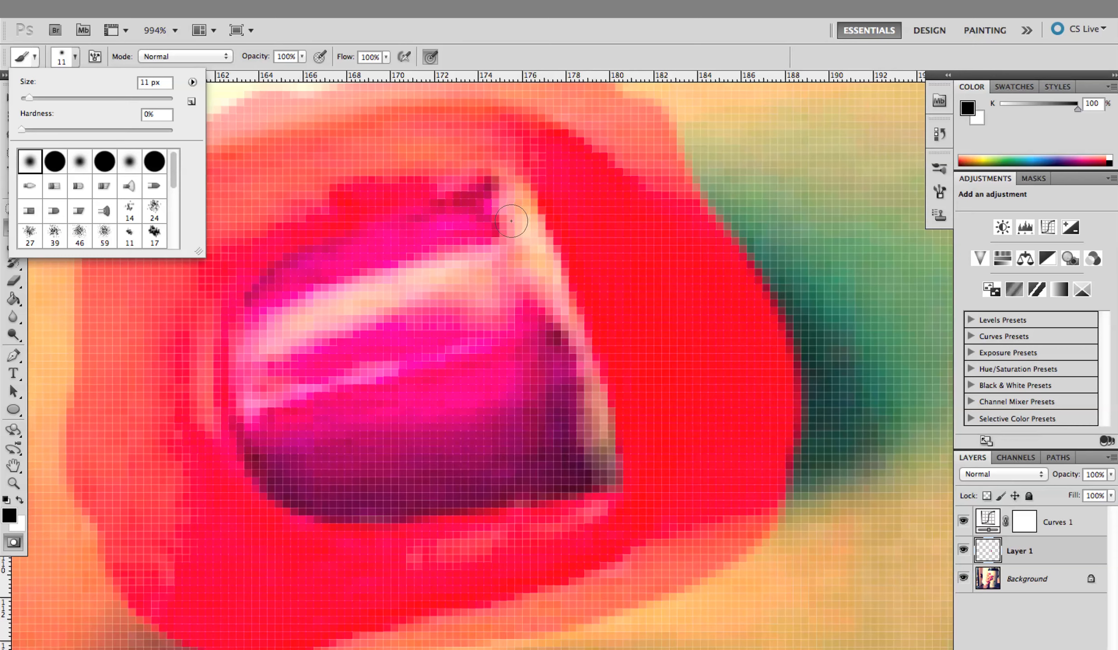
pyautogui.click(515, 289)
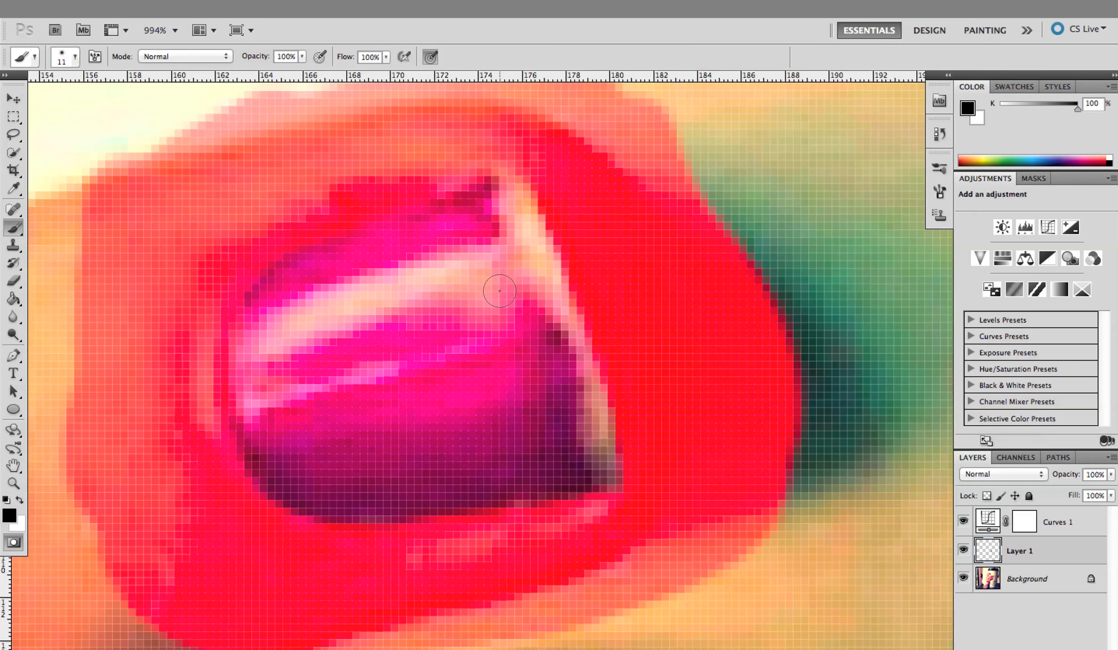
pyautogui.press('x')
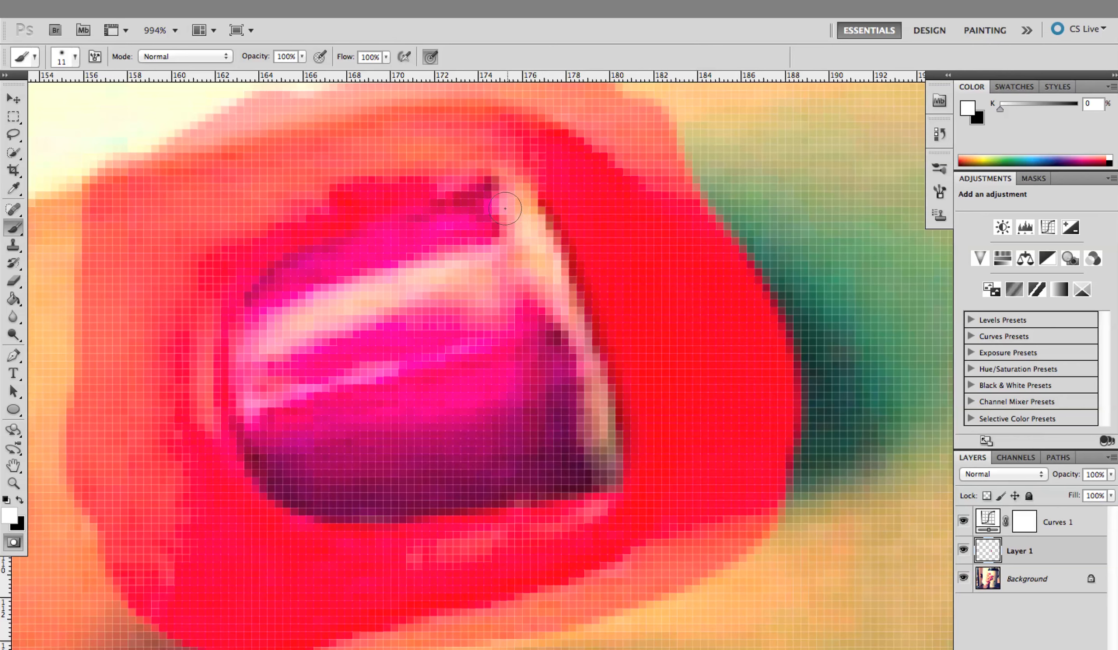
pyautogui.press('x')
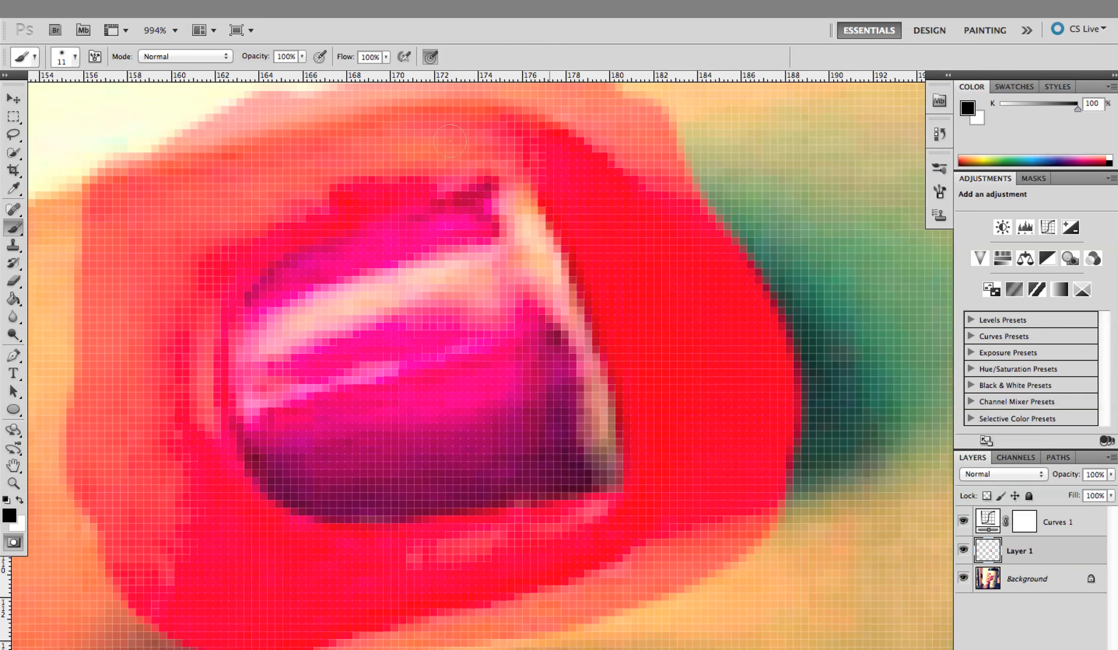
pyautogui.click(12, 541)
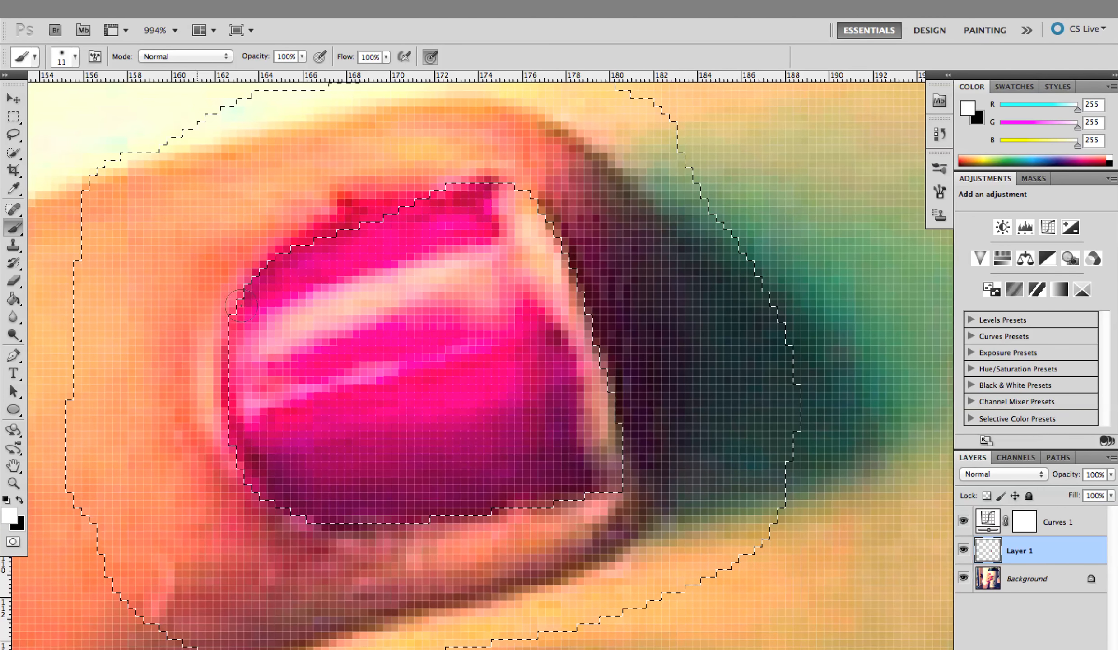
# Clone the highlight streak and surrounding pink and dark polish over the second nail's bare tip with the Clone Stamp, and clear the selection
pyautogui.click(13, 245)
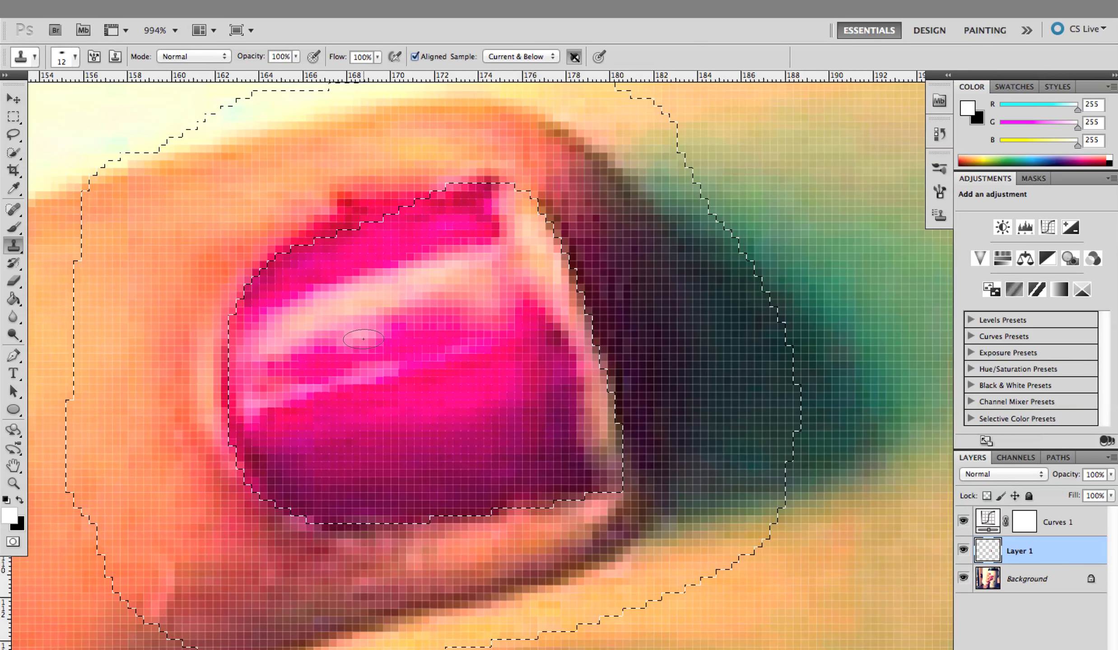
pyautogui.keyDown('alt'); pyautogui.click(356, 308); pyautogui.keyUp('alt')
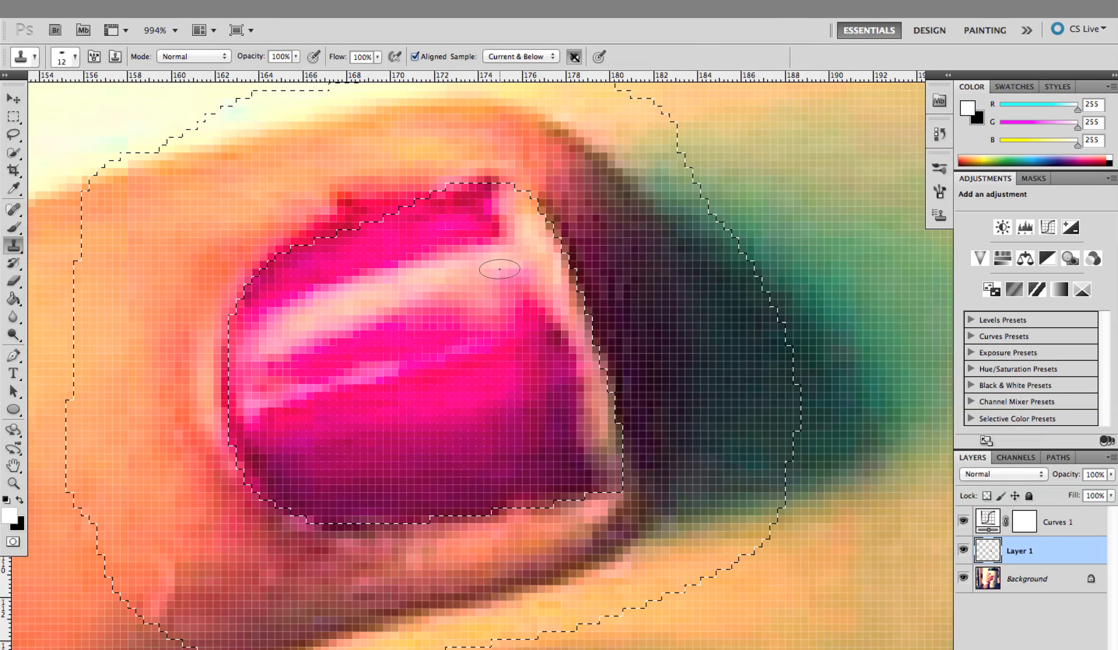
pyautogui.moveTo(493, 260)
pyautogui.mouseDown()
pyautogui.moveTo(492, 224)
pyautogui.moveTo(492, 296)
pyautogui.mouseUp()
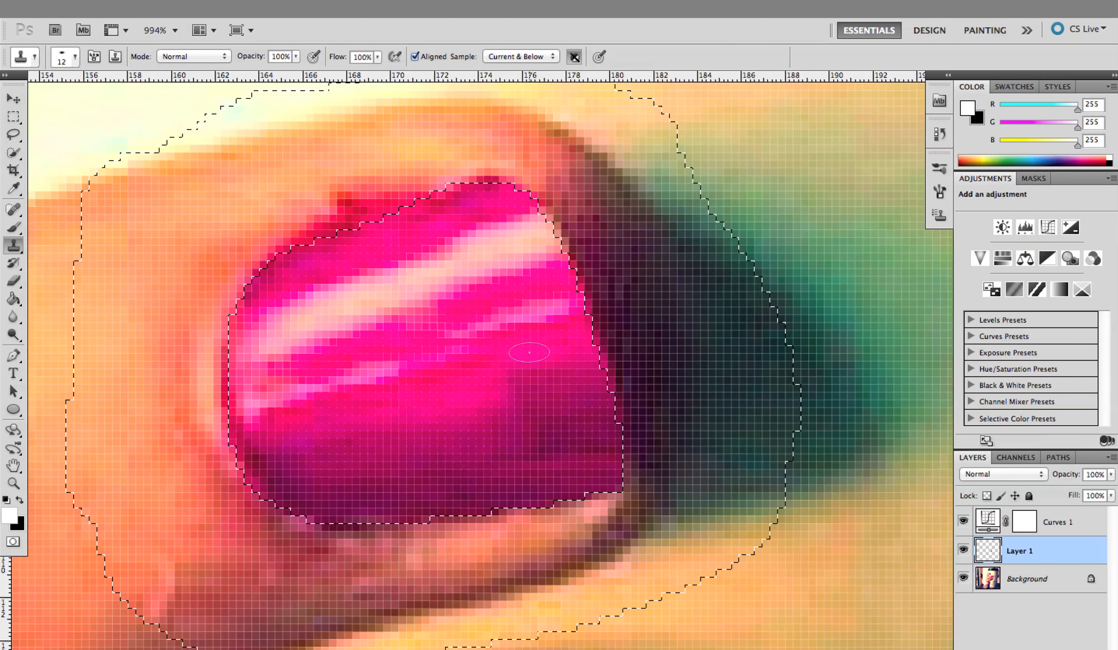
pyautogui.press('super+0')
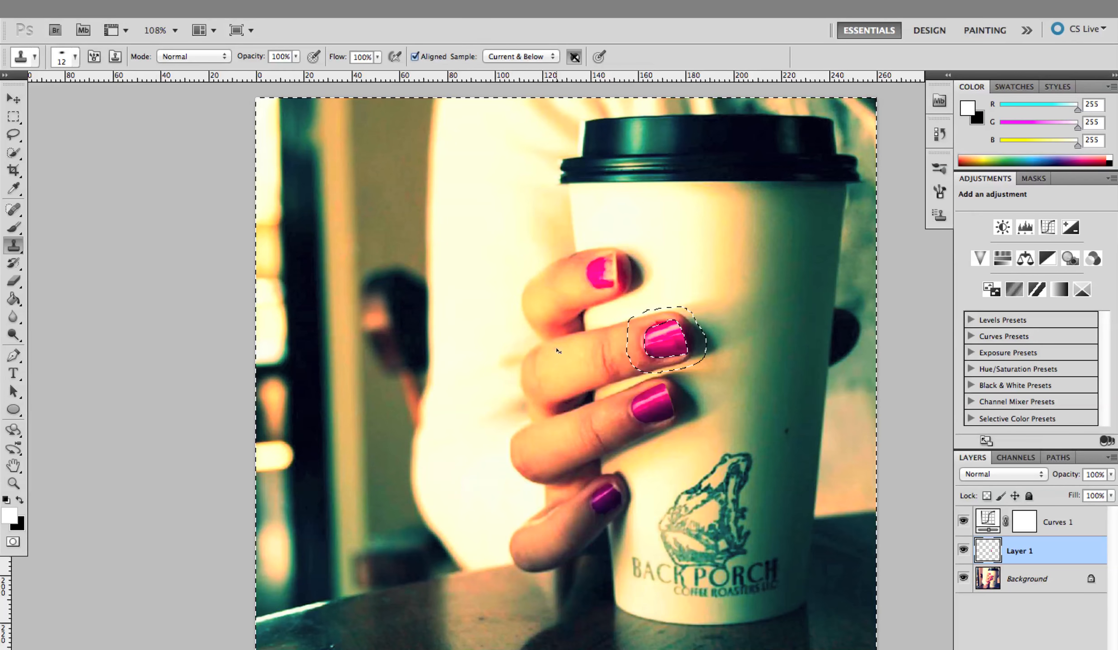
pyautogui.hotkey('ctrl', 'd')
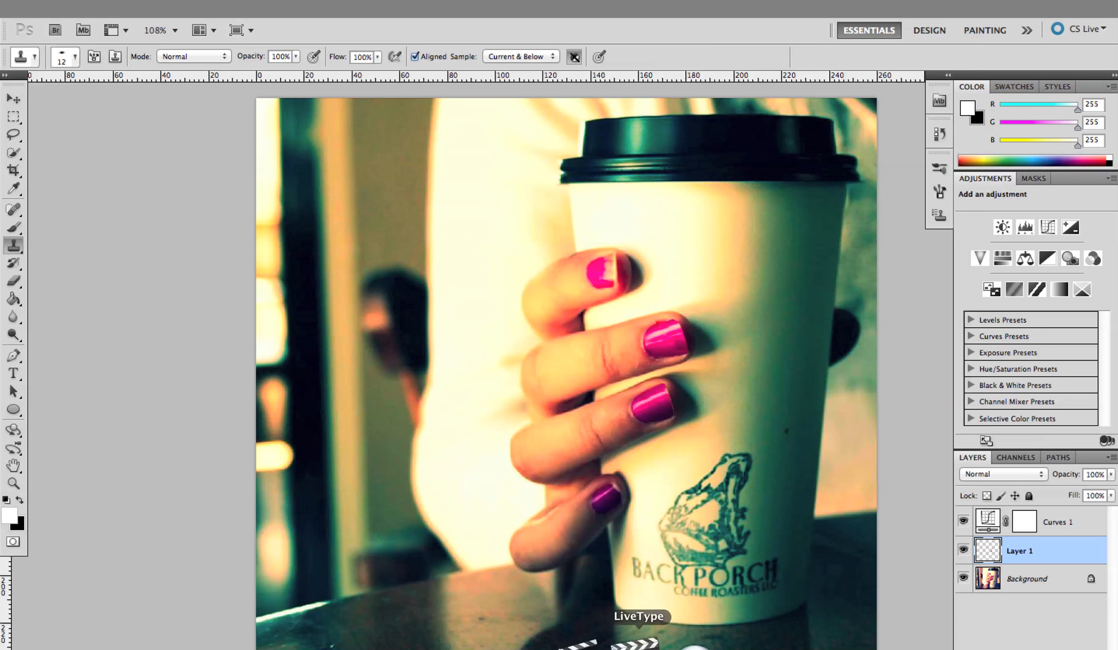
pyautogui.rightClick(500, 646)
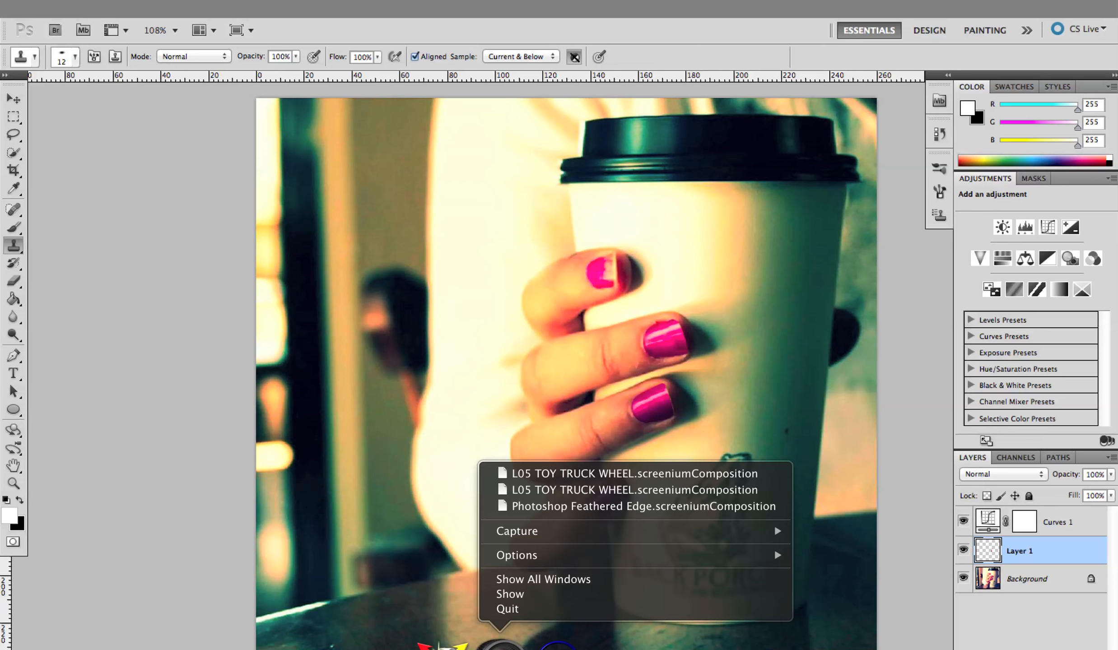
pyautogui.moveTo(584, 532)
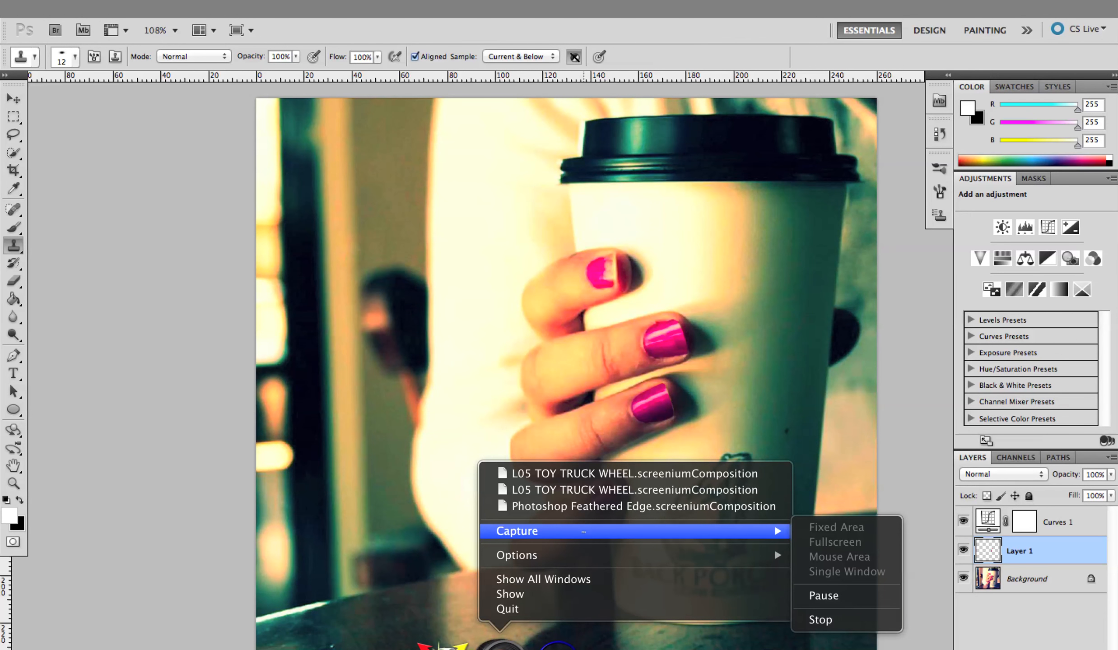